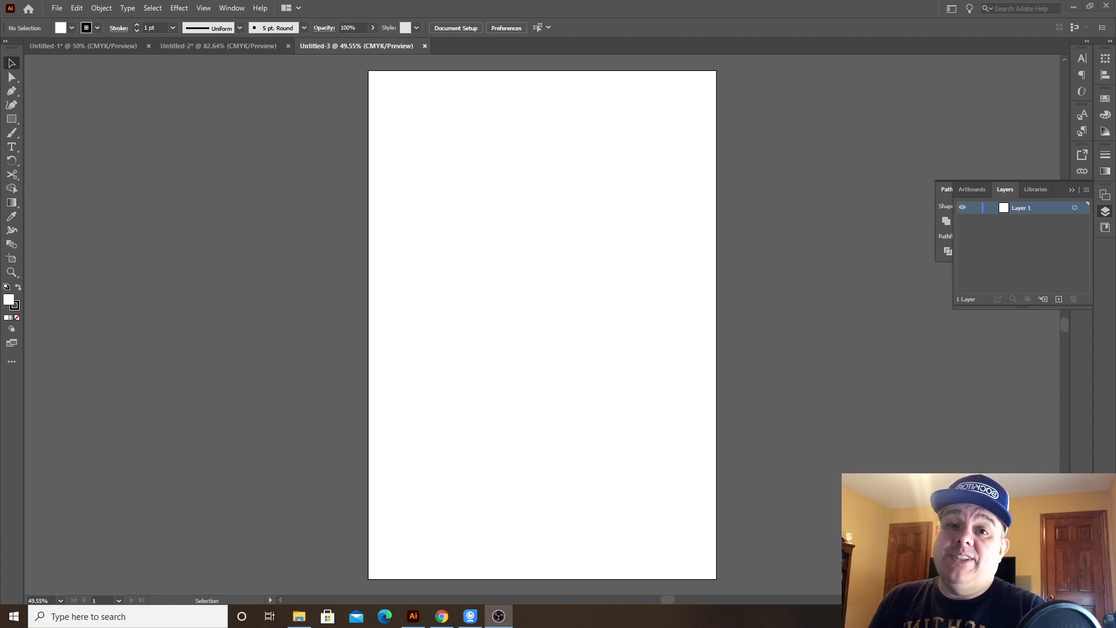
Step: Close the blank Untitled-3 document
left_click(450, 251)
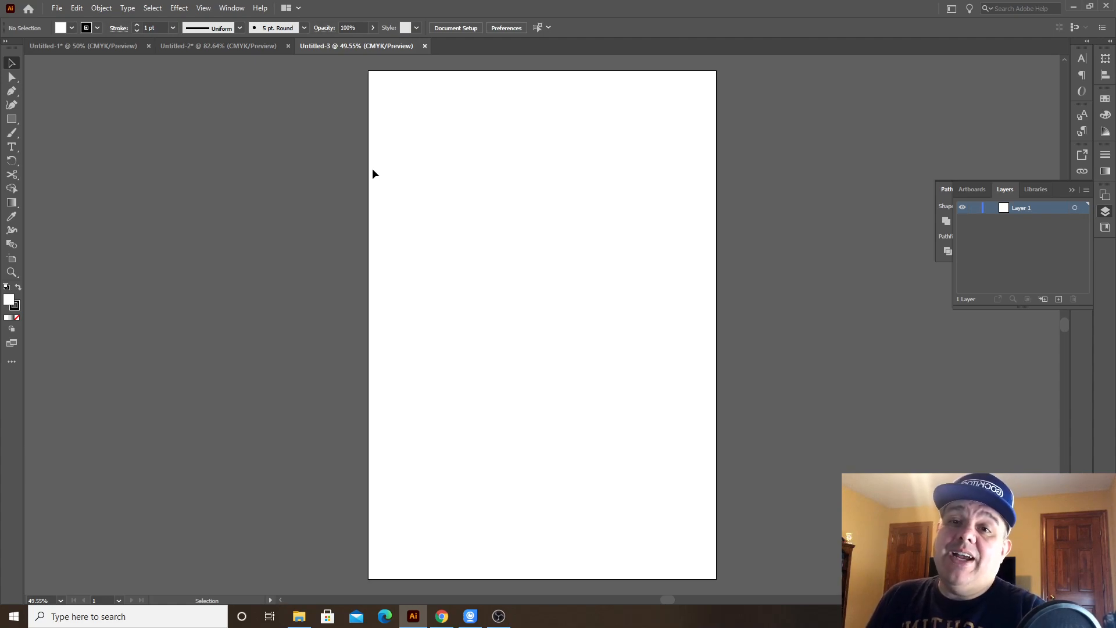
left_click(425, 46)
Step: Review the kerning, tracking and leading samples and their definitions on the artboard
left_click_drag(415, 249, 457, 147)
mouse_move(451, 171)
left_mouse_down()
mouse_move(486, 133)
mouse_move(469, 131)
mouse_move(454, 155)
left_mouse_up()
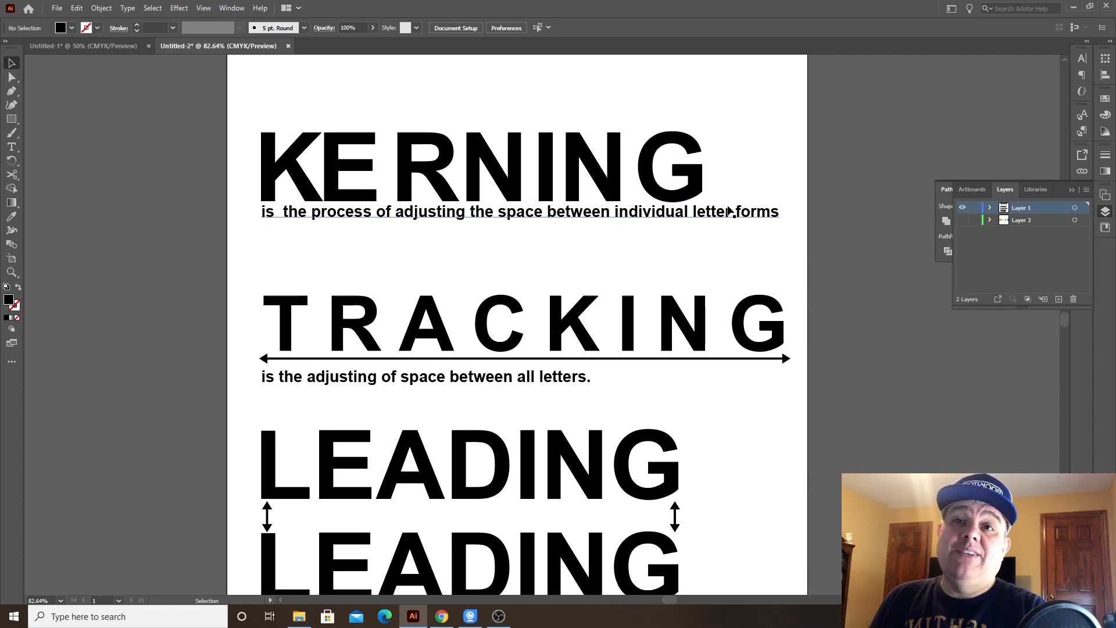
left_click_drag(593, 311, 630, 273)
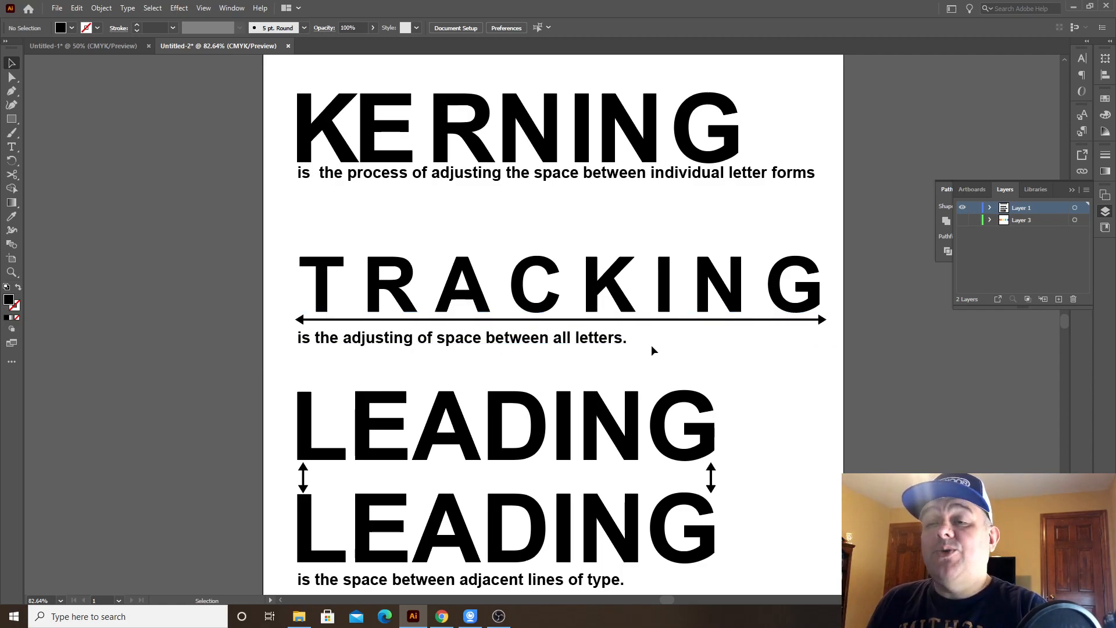
left_click_drag(580, 374, 582, 256)
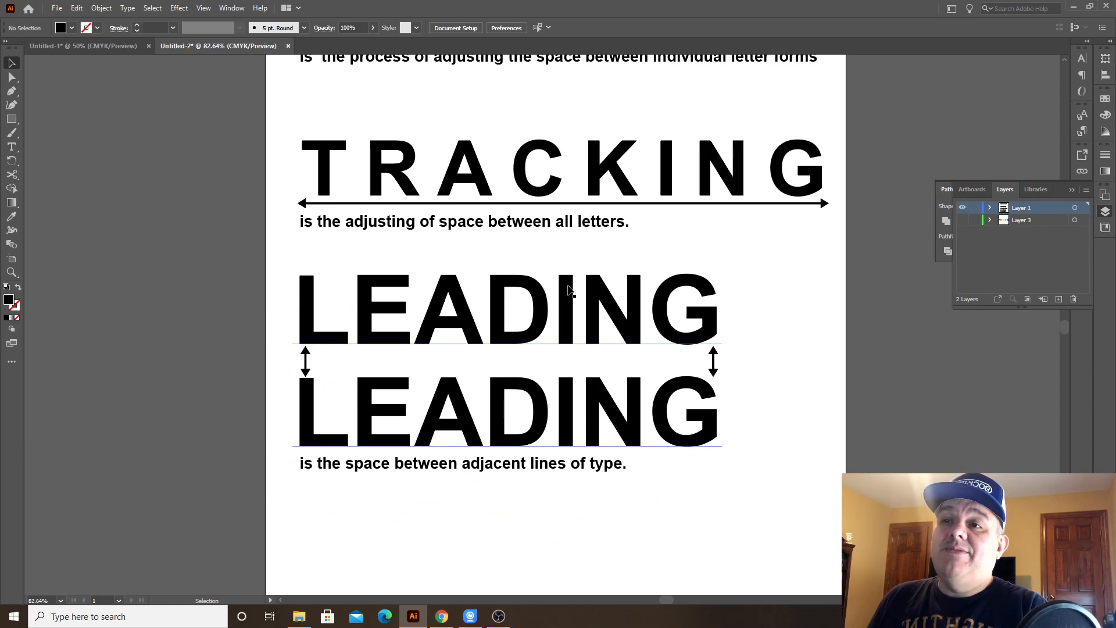
left_click_drag(564, 338, 576, 492)
left_click_drag(564, 375, 557, 476)
left_click_drag(567, 327, 569, 280)
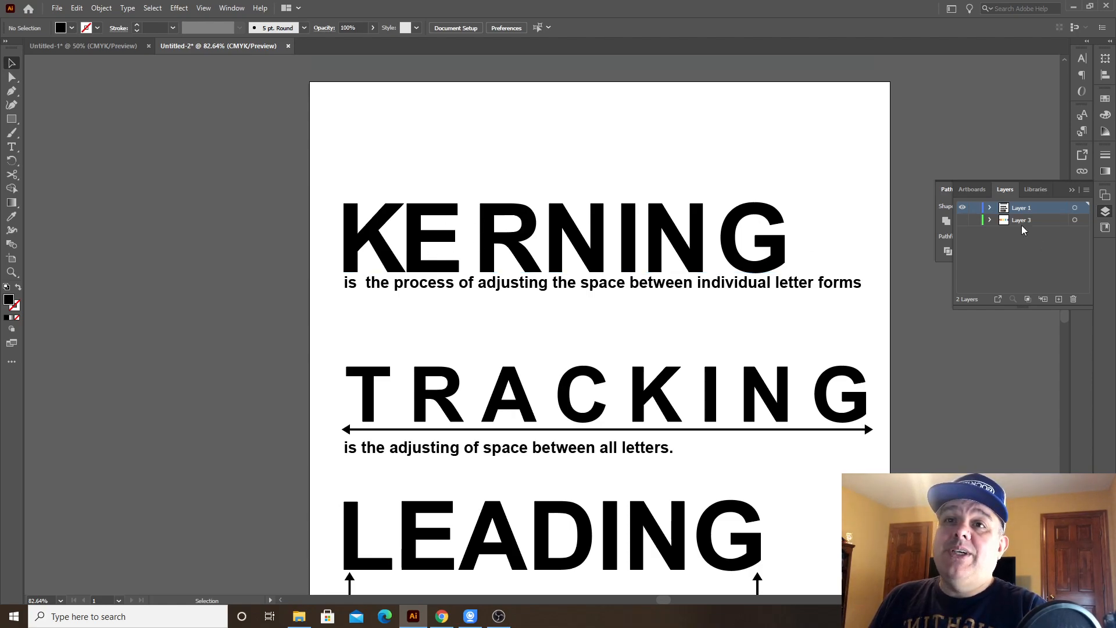
Step: Make Layer 3 visible and fill the KERNING heading with white so only the coloured spacing shapes stand out
left_click(962, 219)
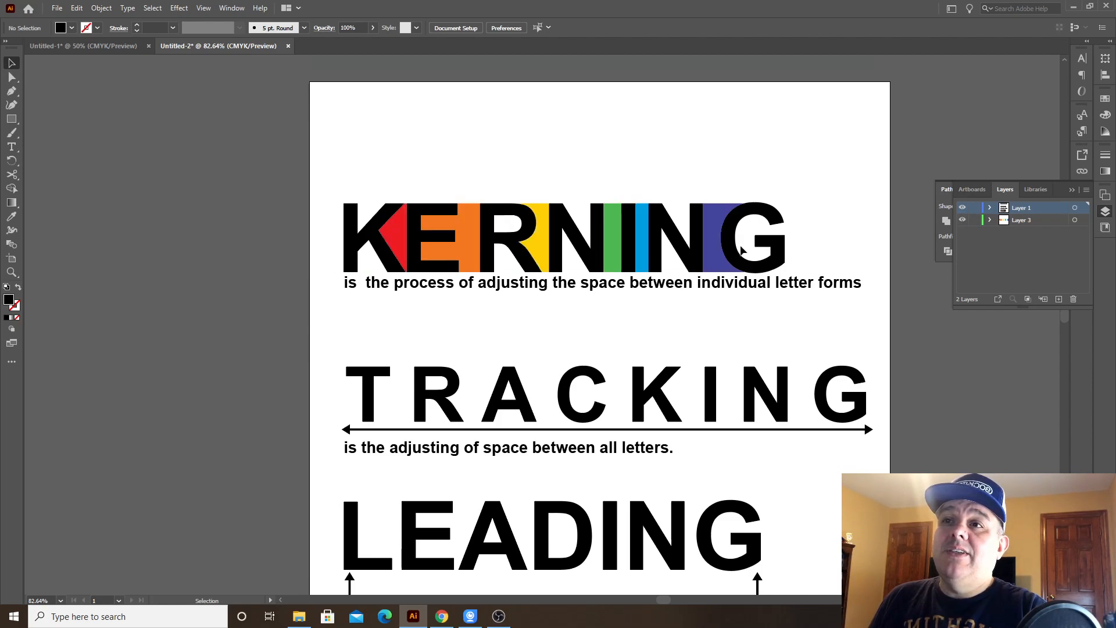
left_click(378, 232)
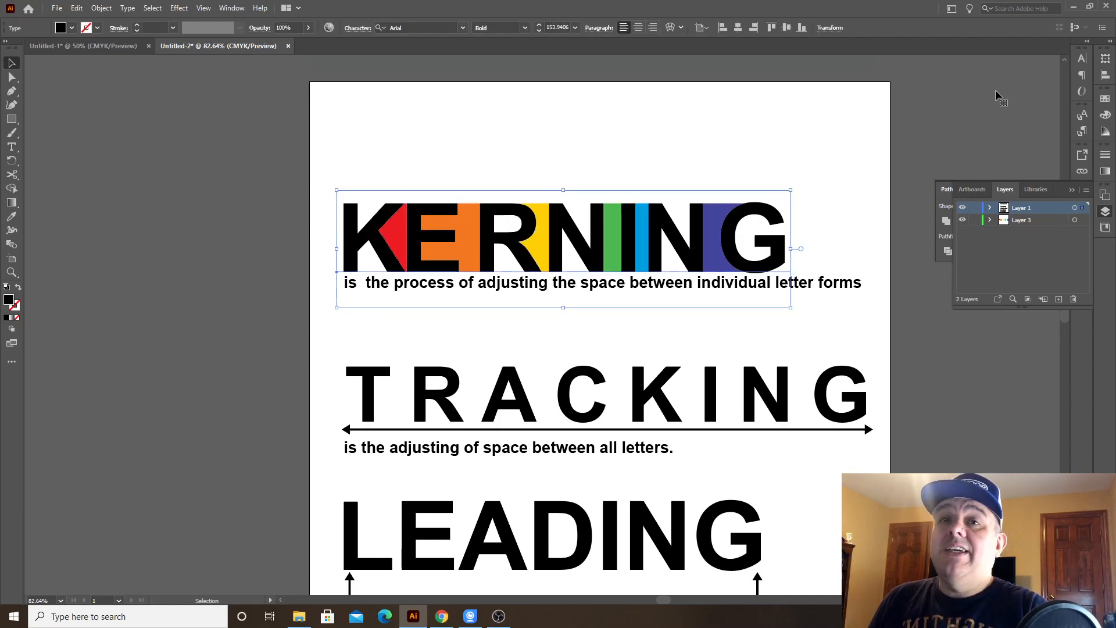
left_click(1105, 115)
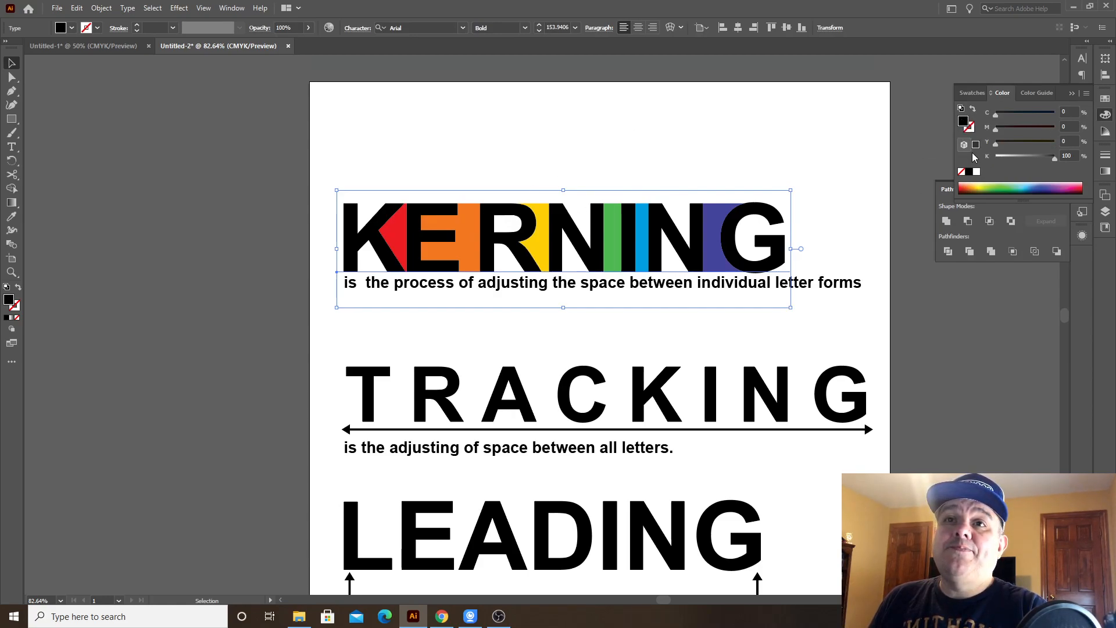
left_click(976, 171)
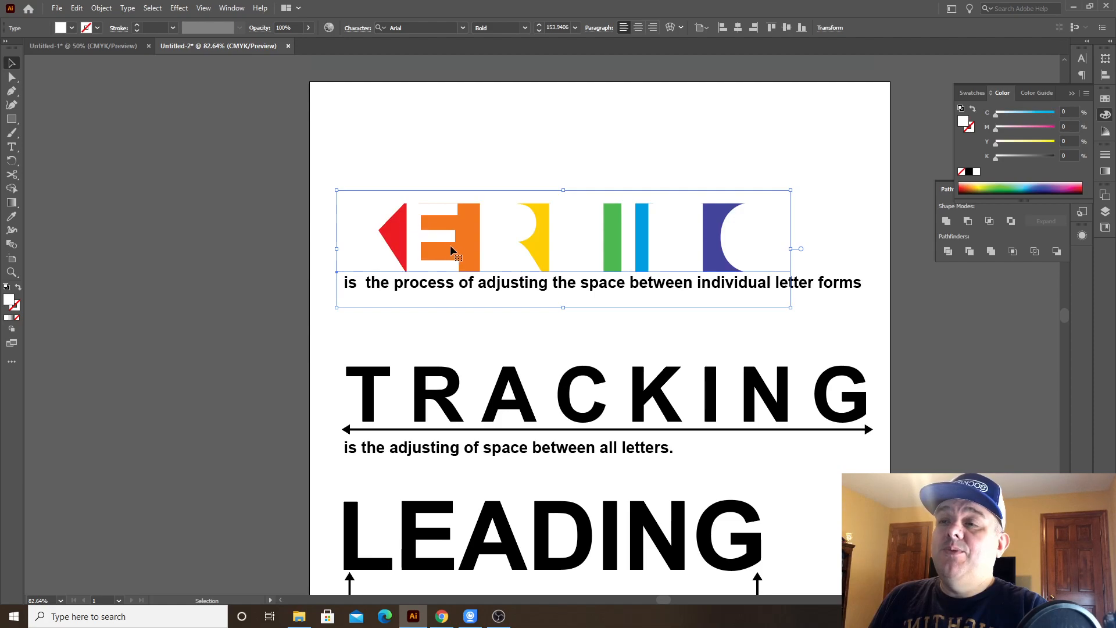
left_click(891, 284)
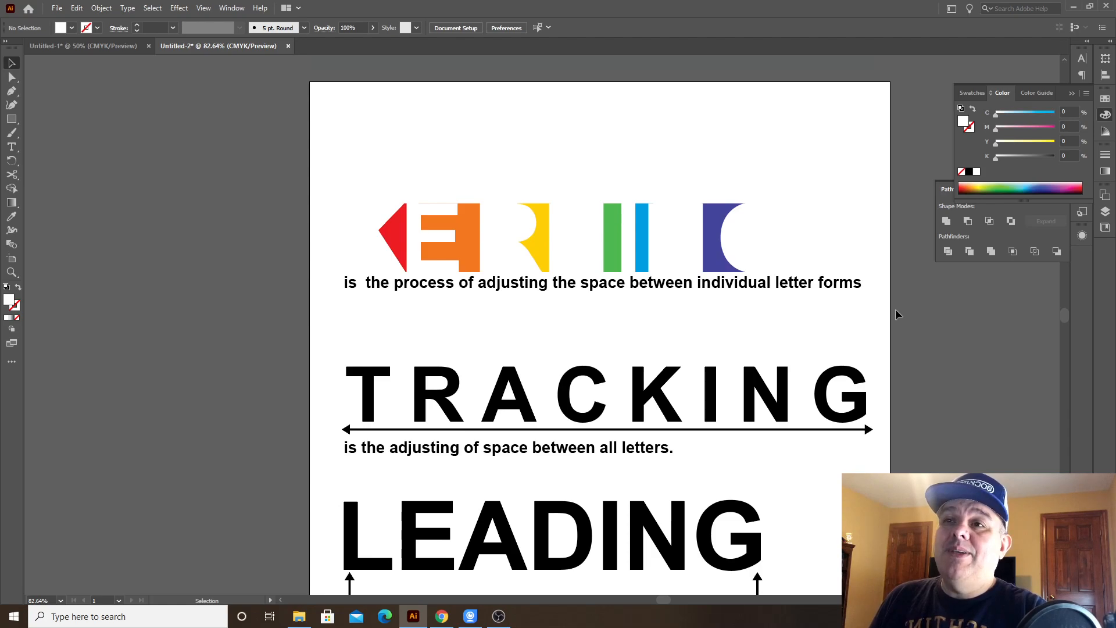
Step: Return the KERNING heading's fill to black and deselect it
left_click(969, 172)
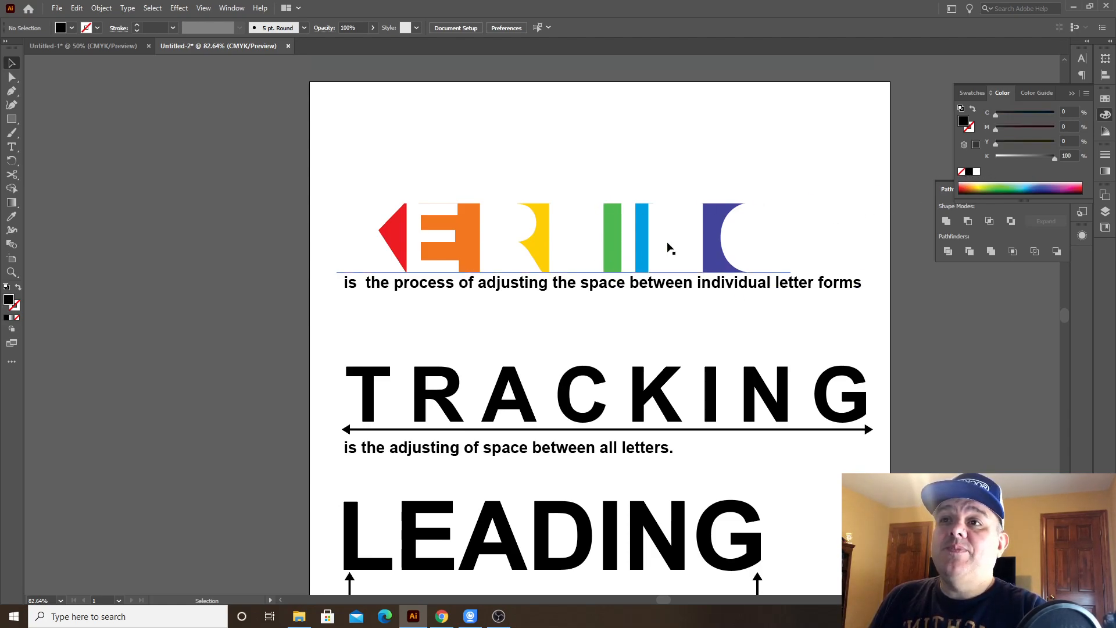
left_click(655, 242)
left_click(977, 171)
key("space")
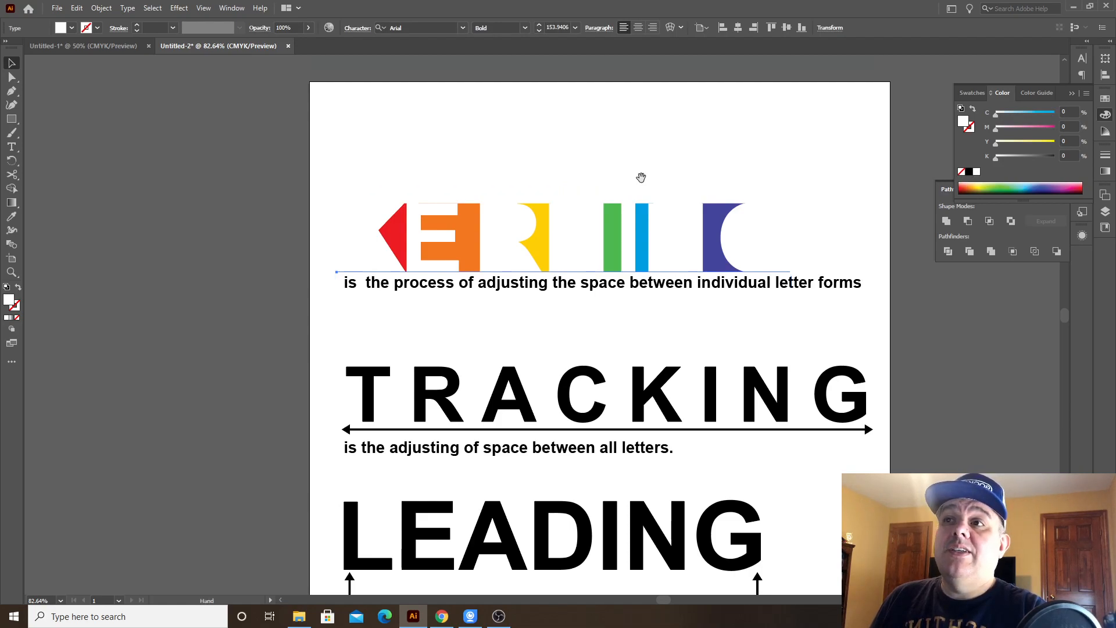
left_click(969, 173)
left_click(955, 291)
Step: Duplicate the KERNING heading directly above the original
key("space")
left_click_drag(561, 231, 580, 218)
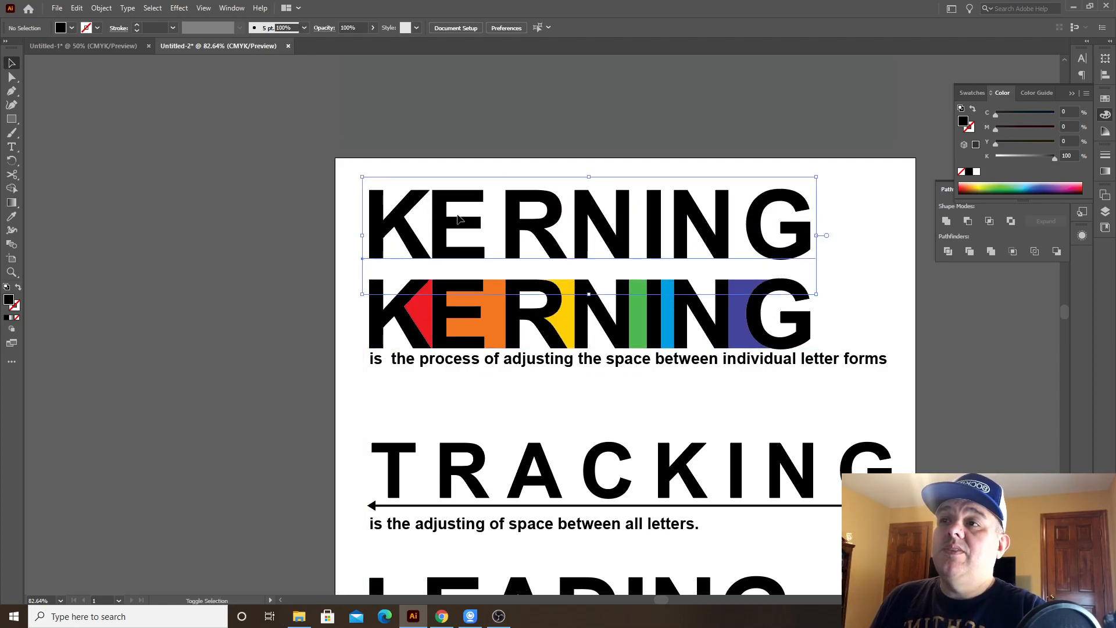
Step: Show the character settings and set the kerning between K and E in the upper KERNING heading to -40
key("z")
left_click(458, 212)
key("space")
left_click_drag(552, 308, 406, 304)
key("t")
left_click(401, 328)
left_click(1105, 115)
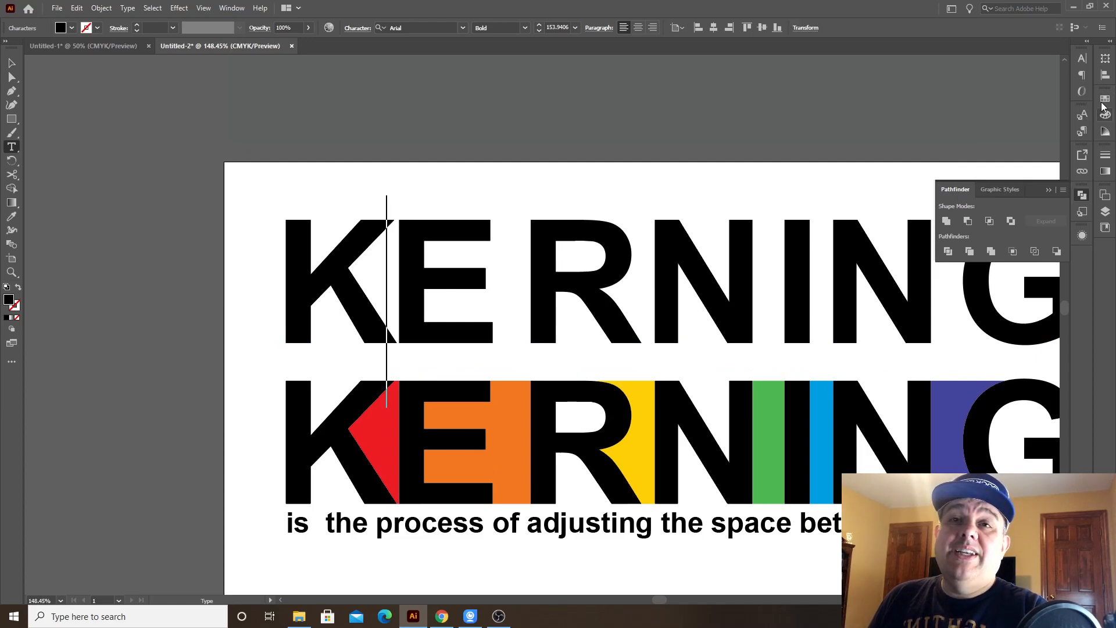
left_click(1084, 60)
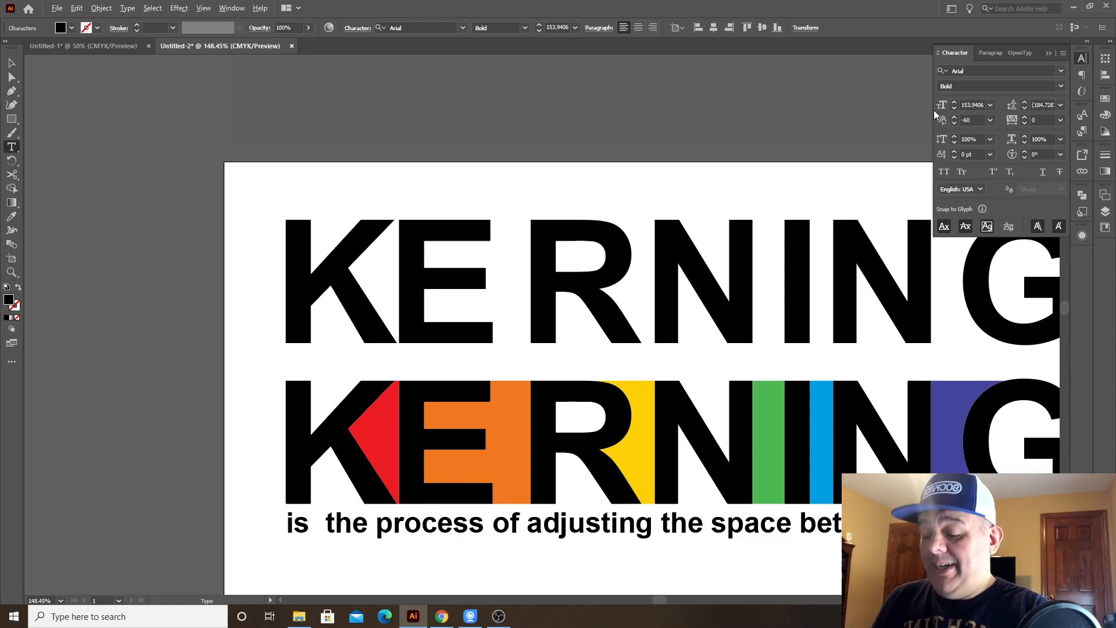
key("alt+Right")
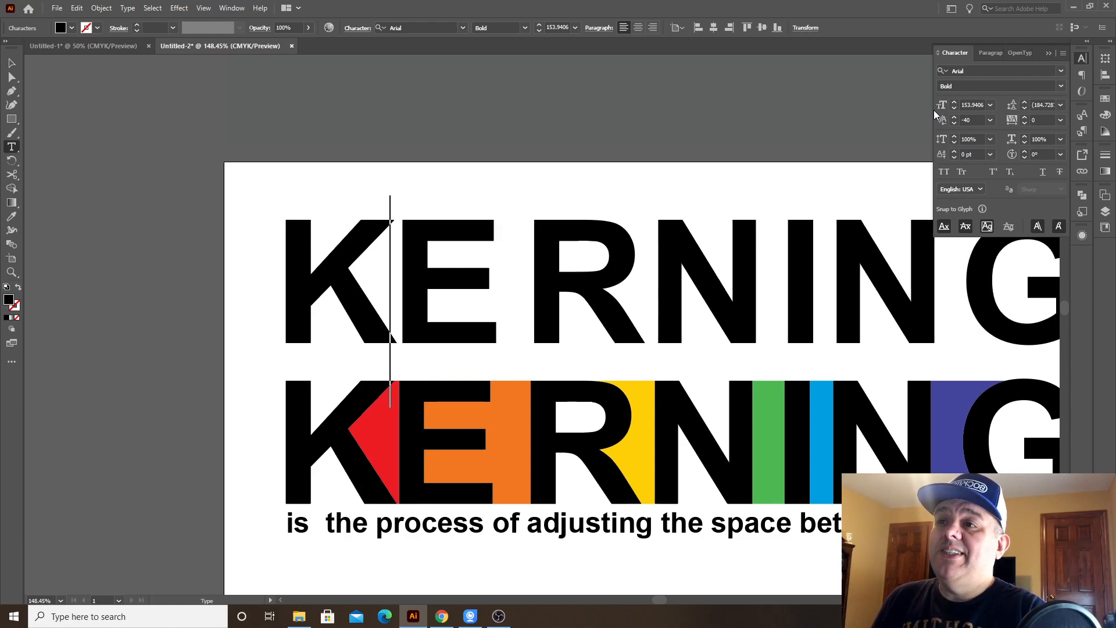
Step: Tighten the upper heading's kerning to -60 between E and R and to -40 between R and N
key("Right")
key("Right")
key("Left")
key("alt+Left")
key("alt+Left")
key("alt+Left")
key("alt+Left")
key("alt+Left")
key("alt+Left")
key("alt+Left")
key("Right")
key("Right")
key("Left")
key("alt+Left")
key("Left")
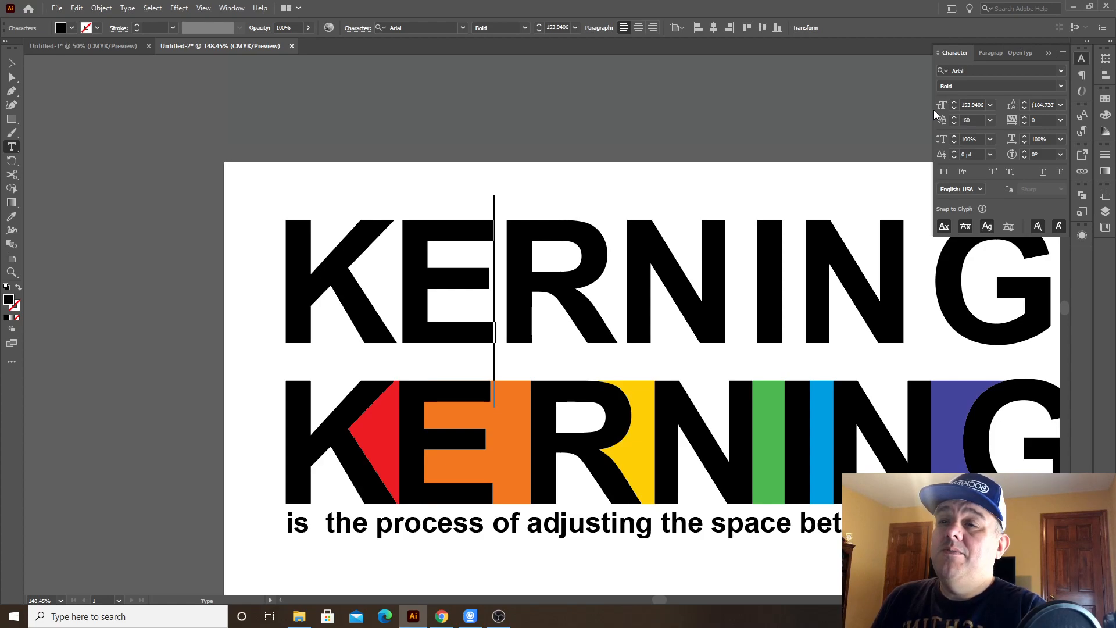
Step: Tighten the kerning between the first N and the I in the upper heading to -20
key("Right")
key("alt+Left")
key("Right")
key("alt+Left")
key("alt+Left")
key("Right")
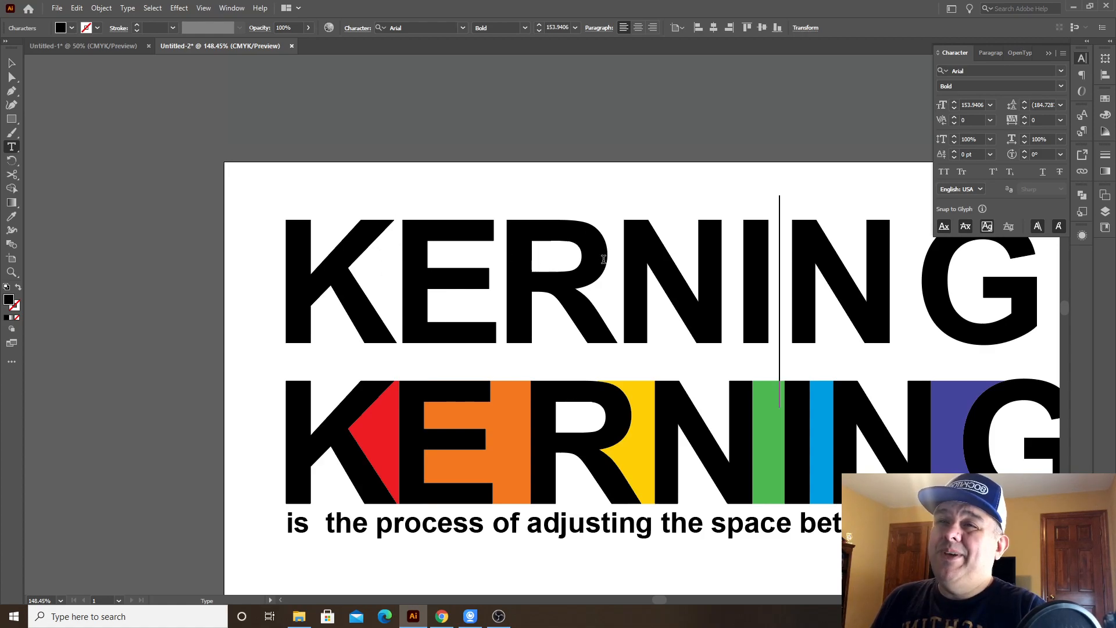
Step: Check the upper heading's letter pairs and tighten the kerning between the second N and G to -20
left_click(619, 283)
key("Left")
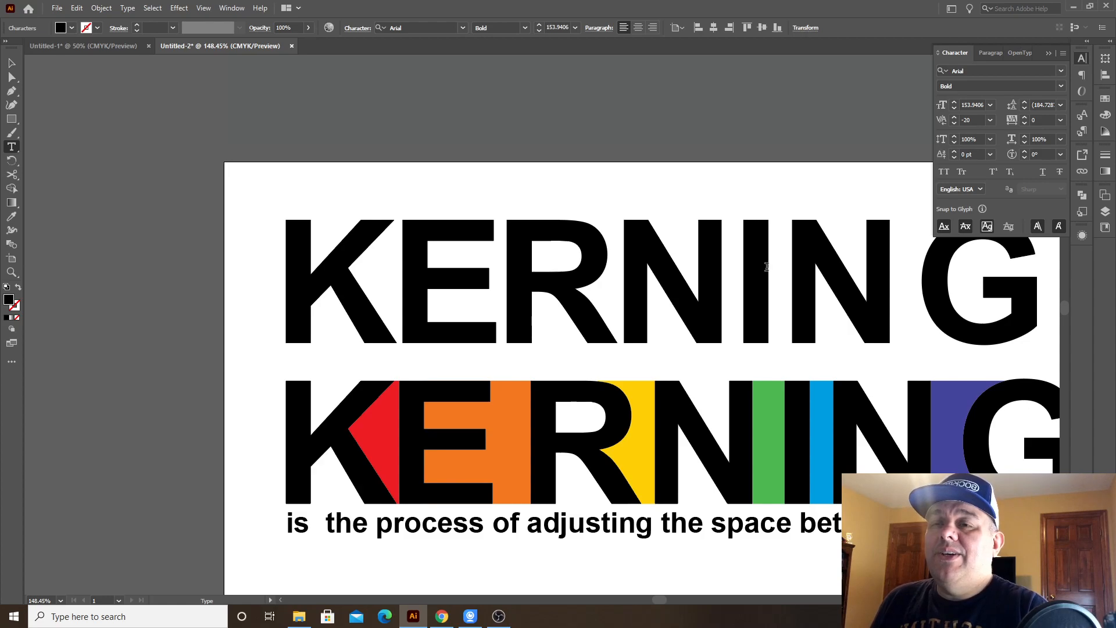
key("Left")
key("Left")
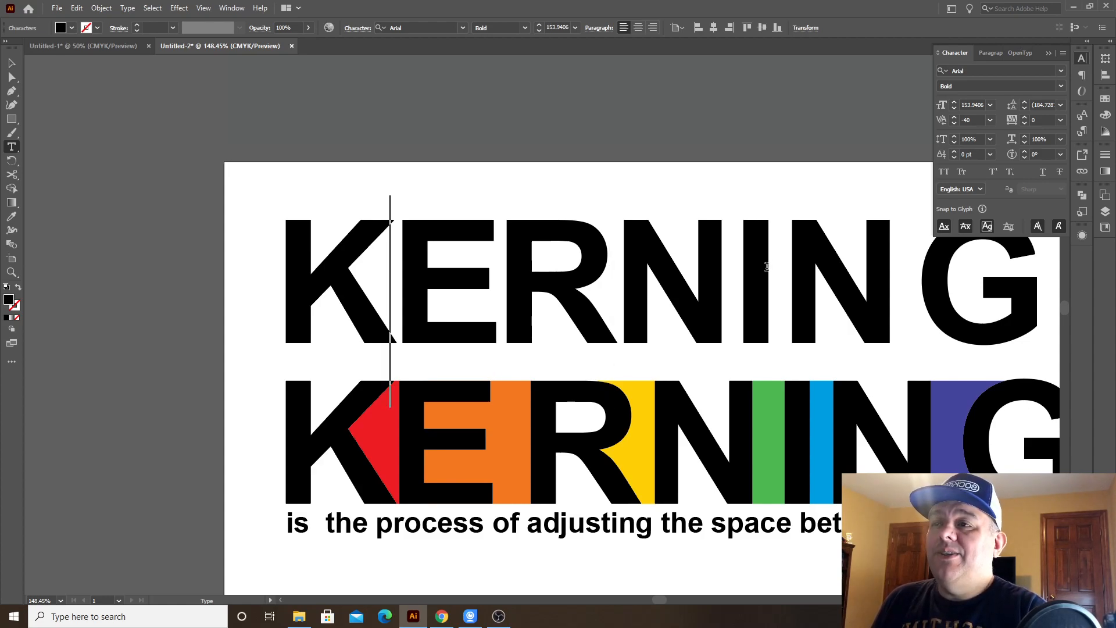
key("Right")
key("Right")
key("Right")
key("Right")
key("Right")
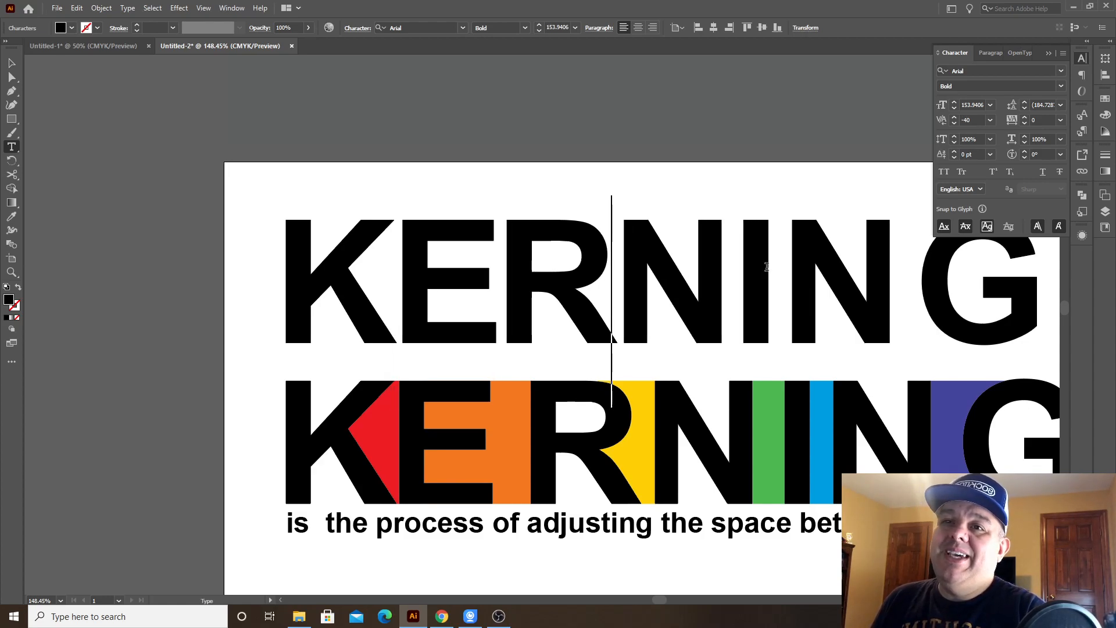
key("alt+Left")
key("alt+Left")
key("alt+Left")
key("alt+Left")
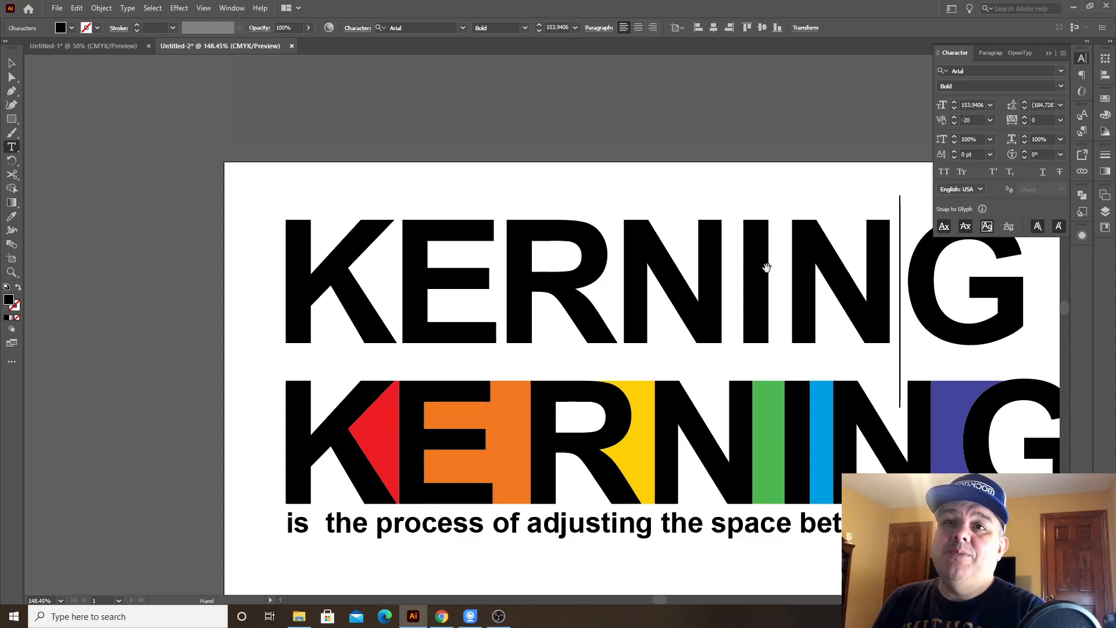
Step: Set the kerning between I and the second N to -20 and tighten the first N and I by one more increment
key("Left")
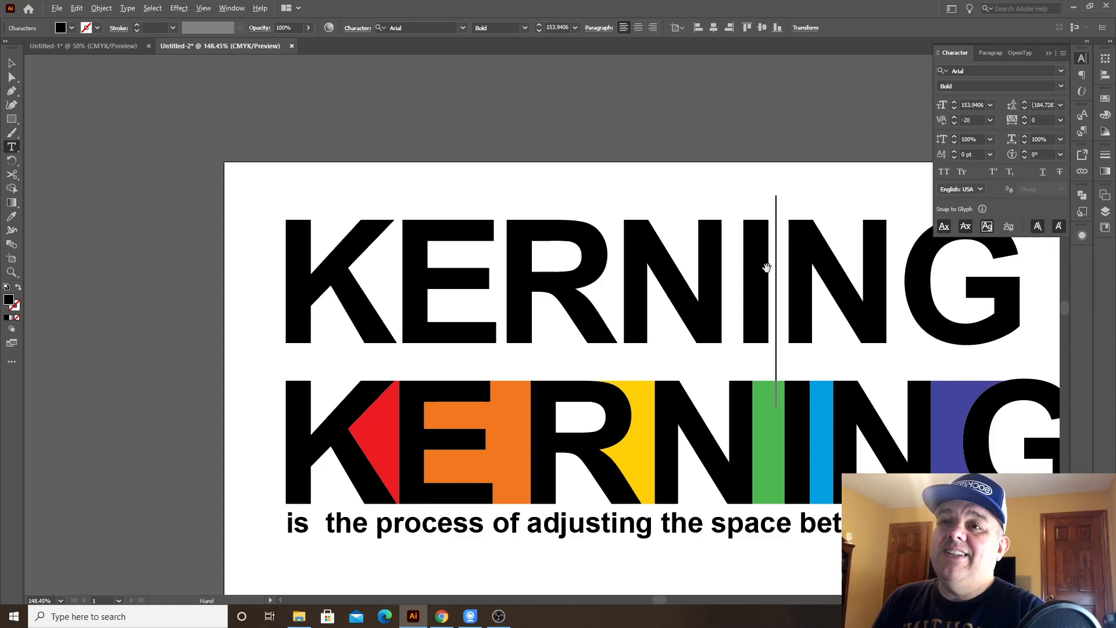
key("alt+Left")
key("Left")
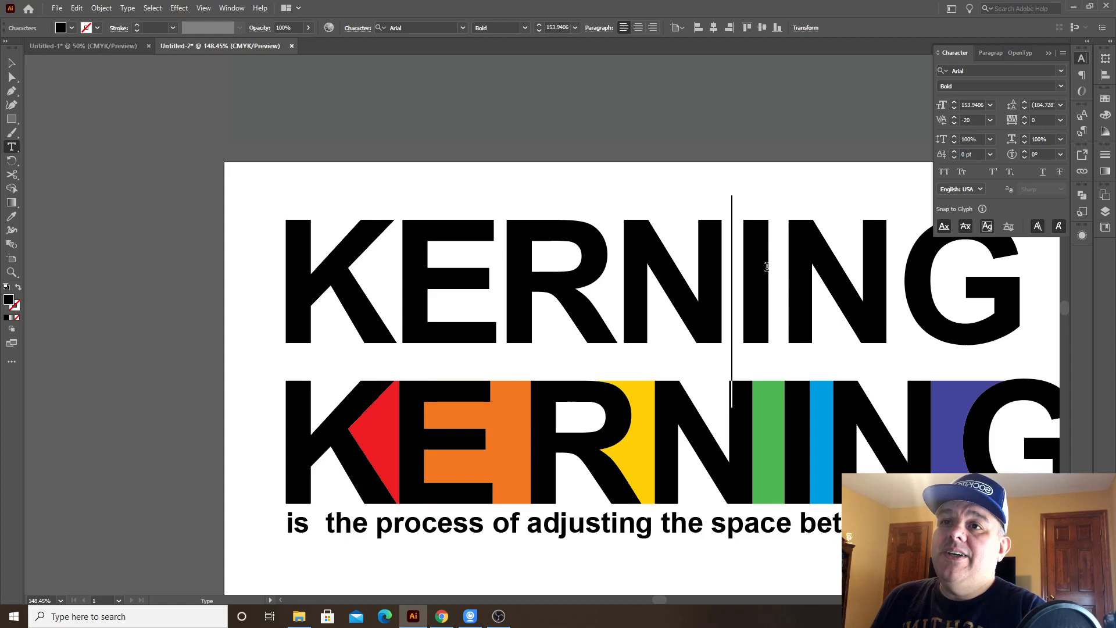
key("alt+Left")
Step: Tighten the kerning between the second N and G in the upper heading by one more increment
key("Right")
key("Right")
key("Right")
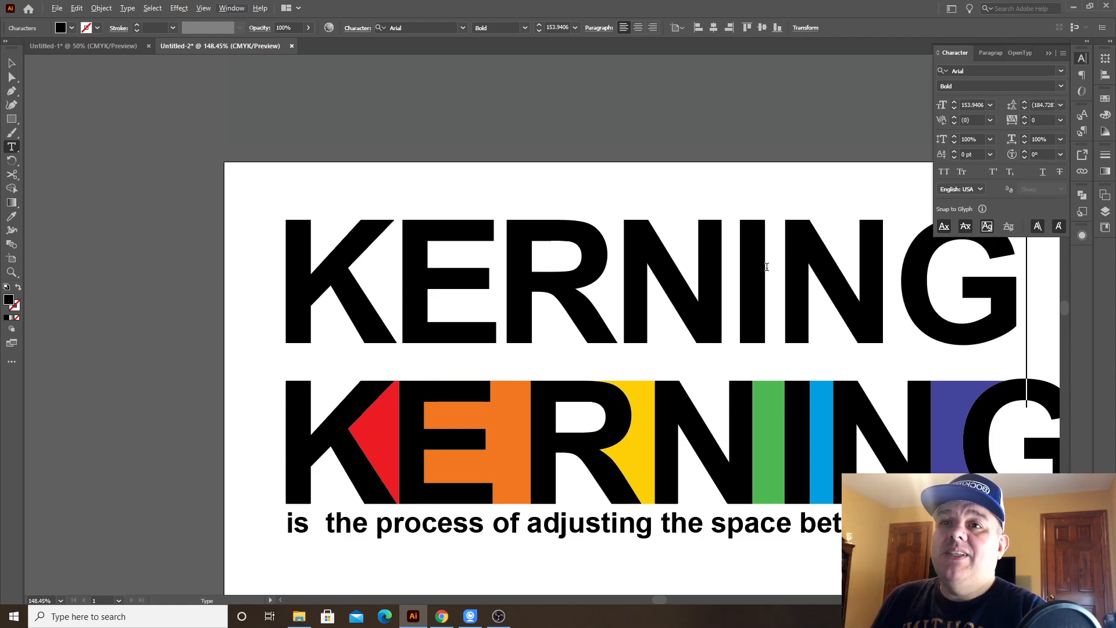
left_click(901, 289)
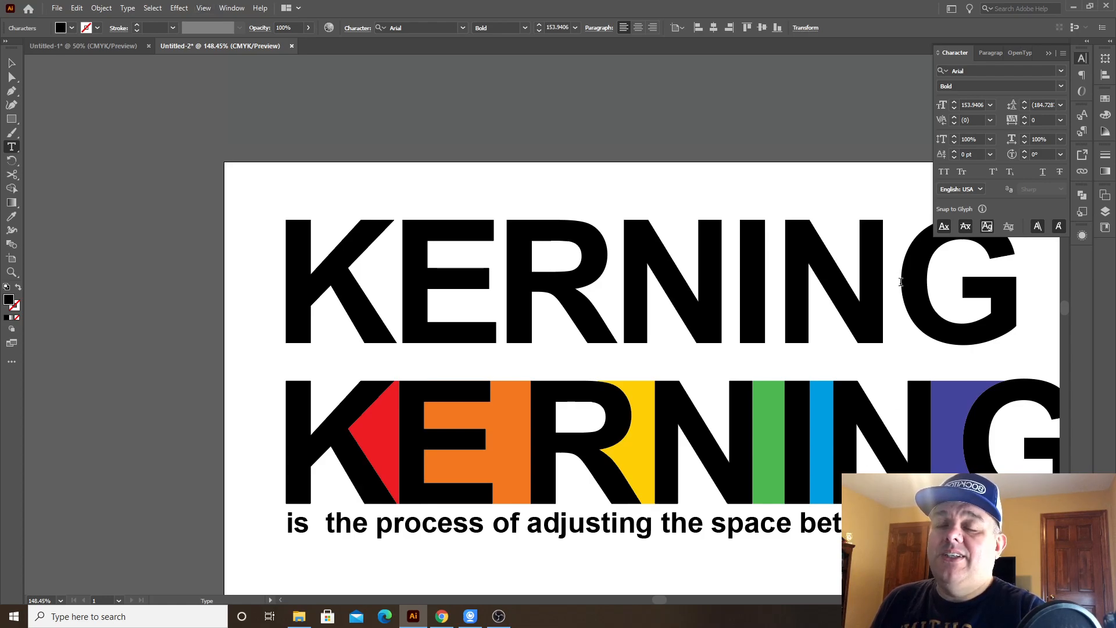
key("alt+Left")
Step: Go through the upper heading's letter pairs from the start and loosen the kerning between R and N to -20
key("Home")
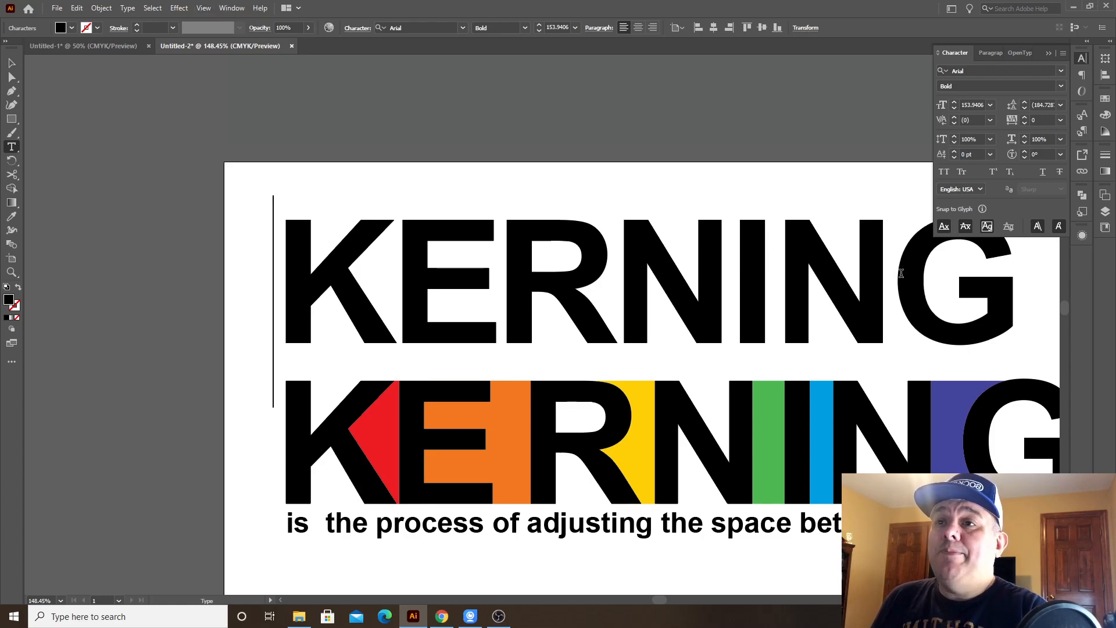
key("Right")
key("Right")
key("Right")
key("Right")
key("Right")
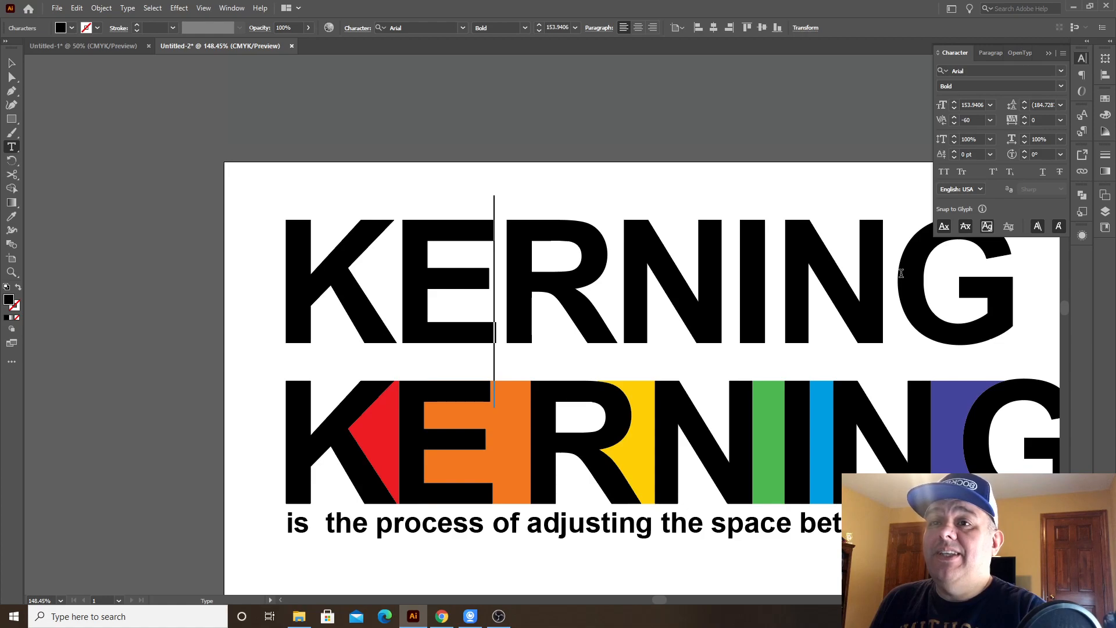
key("Left")
key("Left")
key("alt+Right")
key("alt+Right")
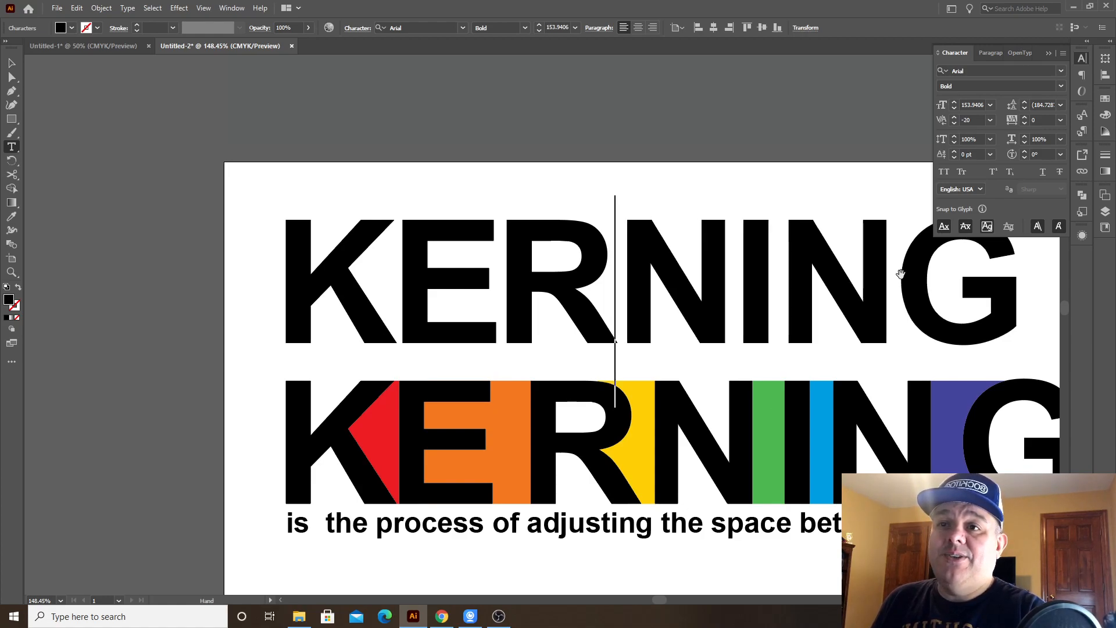
key("alt+Left")
key("Left")
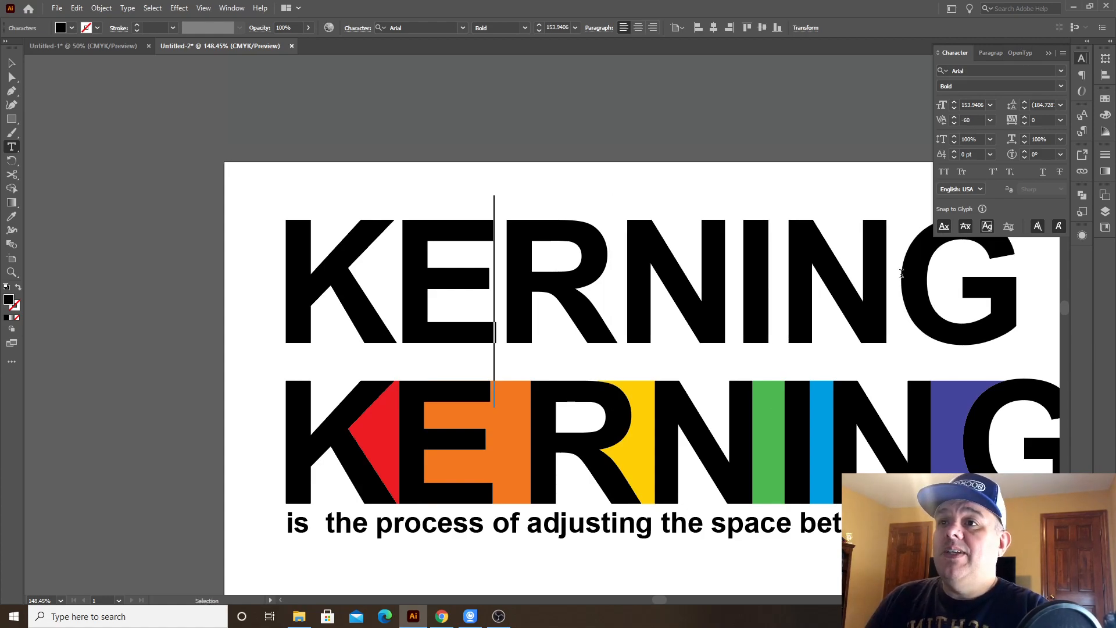
Step: Finish the text editing and delete the grey rectangle that covers the area above the artboard
key("Escape")
left_click_drag(618, 165, 549, 282)
left_click(181, 295)
left_click_drag(204, 329, 172, 238)
left_click_drag(352, 269, 330, 243)
scroll(417, 265, "down", 2)
left_click(384, 173)
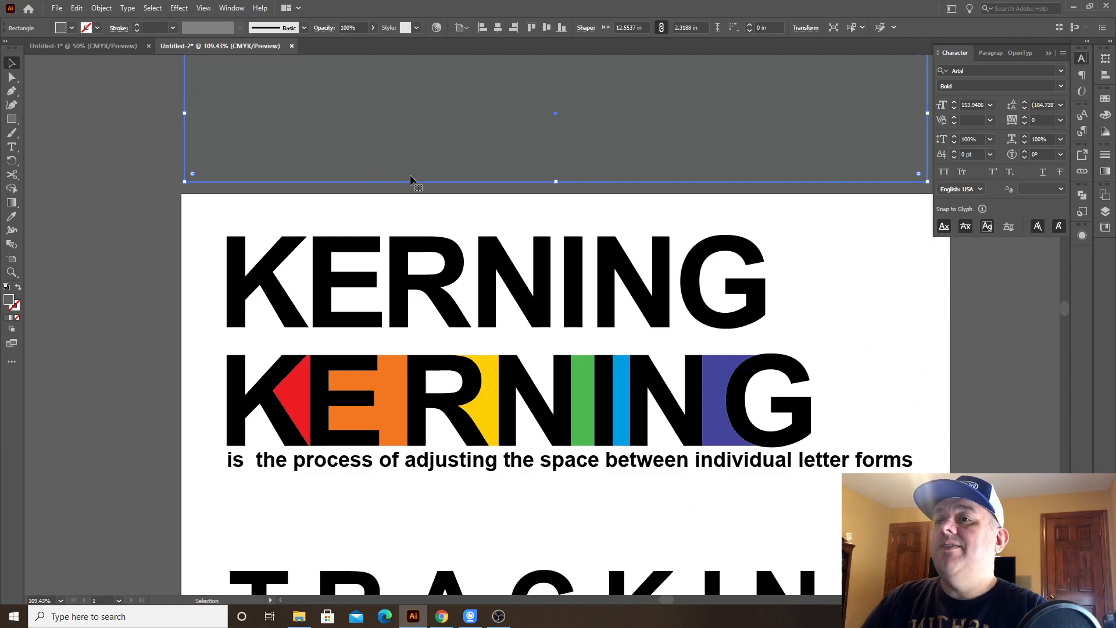
key("Delete")
Step: Move both artboard KERNING headings and the definition line down, and bring the coloured sample from above the artboard onto its upper edge
left_click_drag(436, 208, 431, 274)
left_click(231, 178)
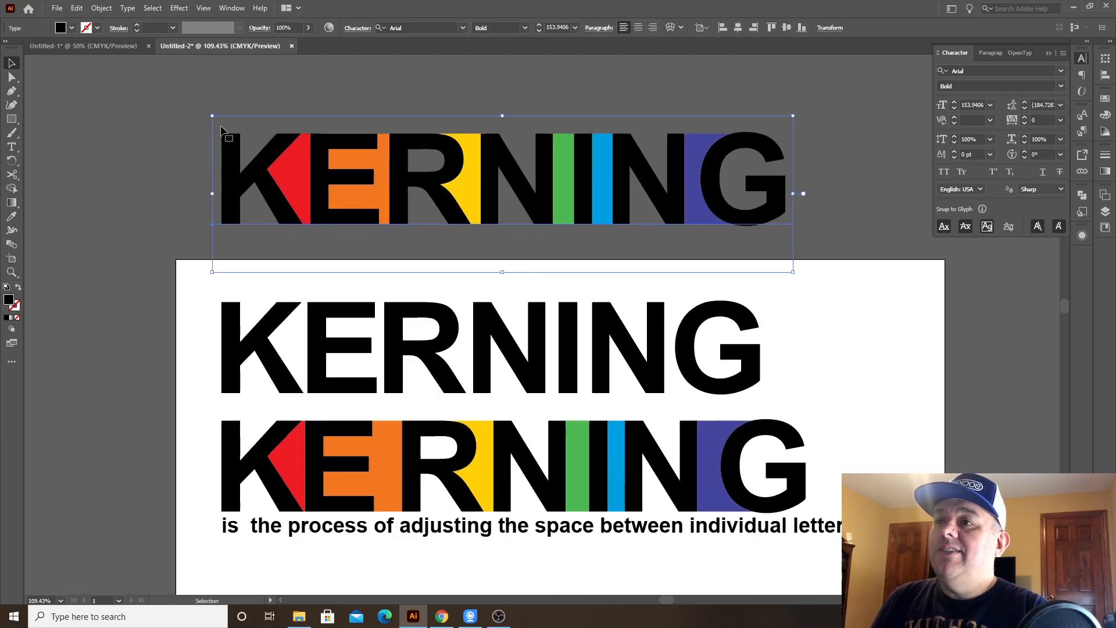
left_click_drag(177, 294, 715, 523)
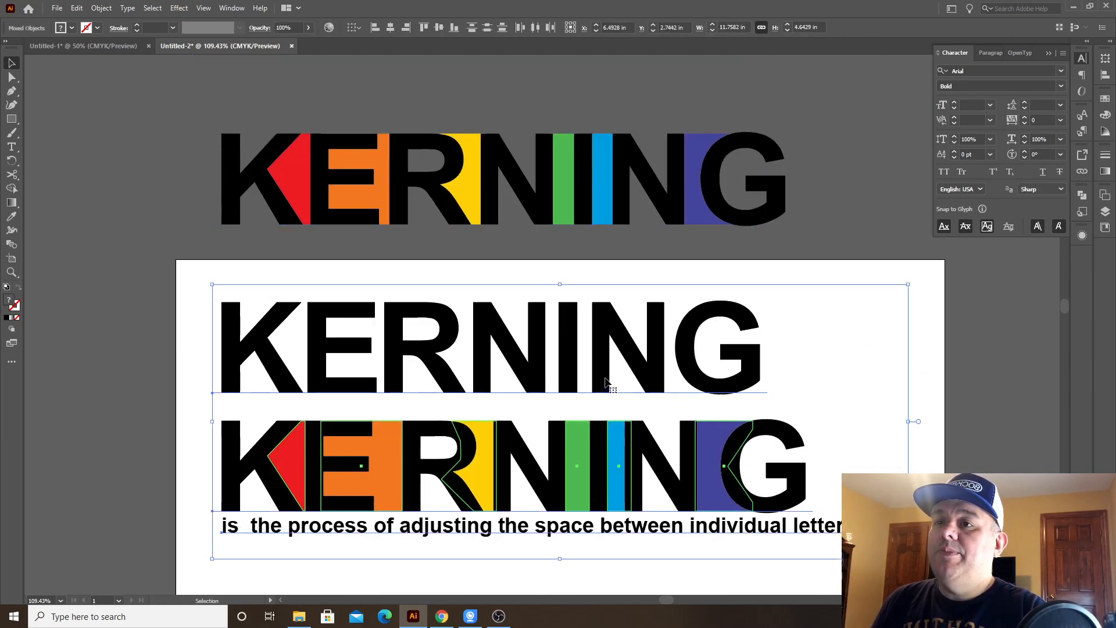
left_click_drag(605, 381, 642, 437)
left_click_drag(746, 244, 780, 364)
left_click(859, 468)
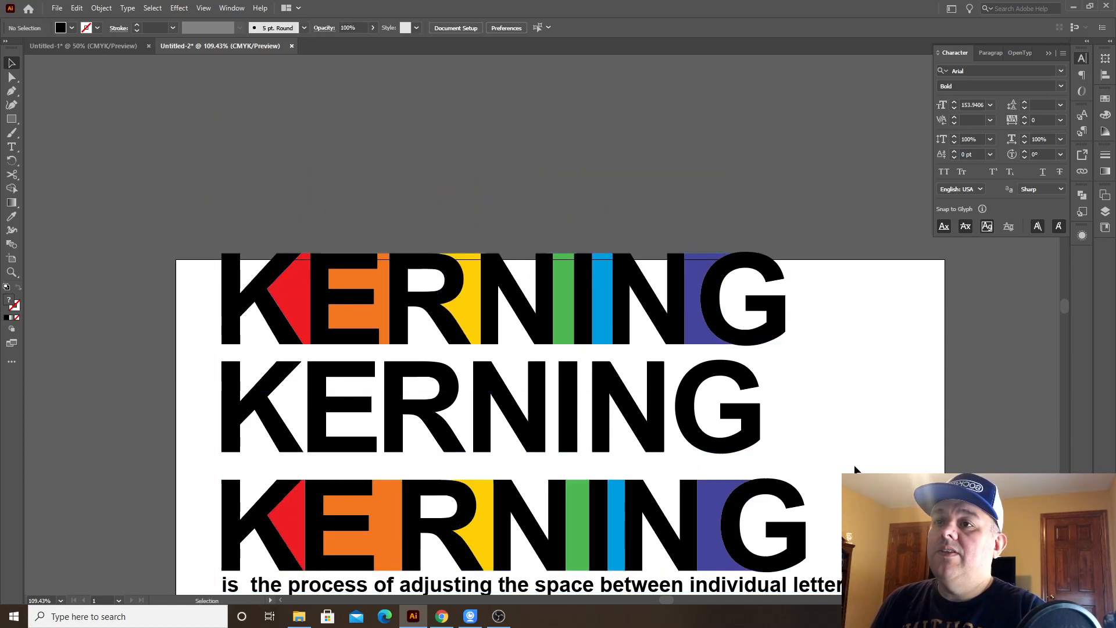
Step: Delete the plain black KERNING heading that sits between the two colour-marked headings
scroll(859, 467, "down", 3)
left_click(700, 346)
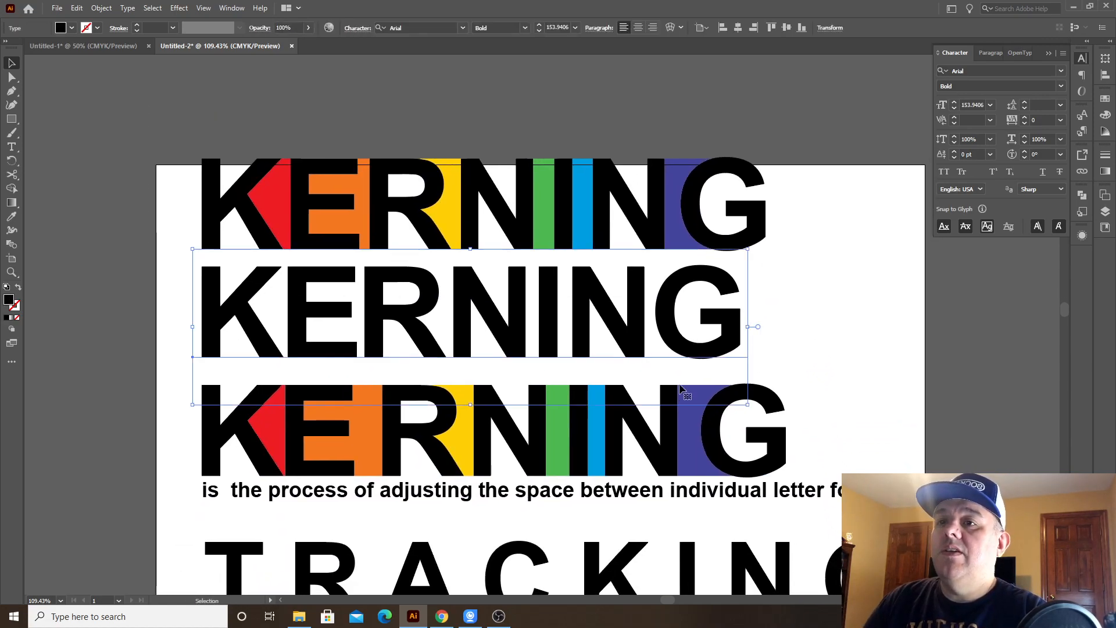
key("Delete")
Step: Fill the lettering of both colour-marked KERNING headings with white, leaving the coloured gap shapes as they are
left_click(726, 242)
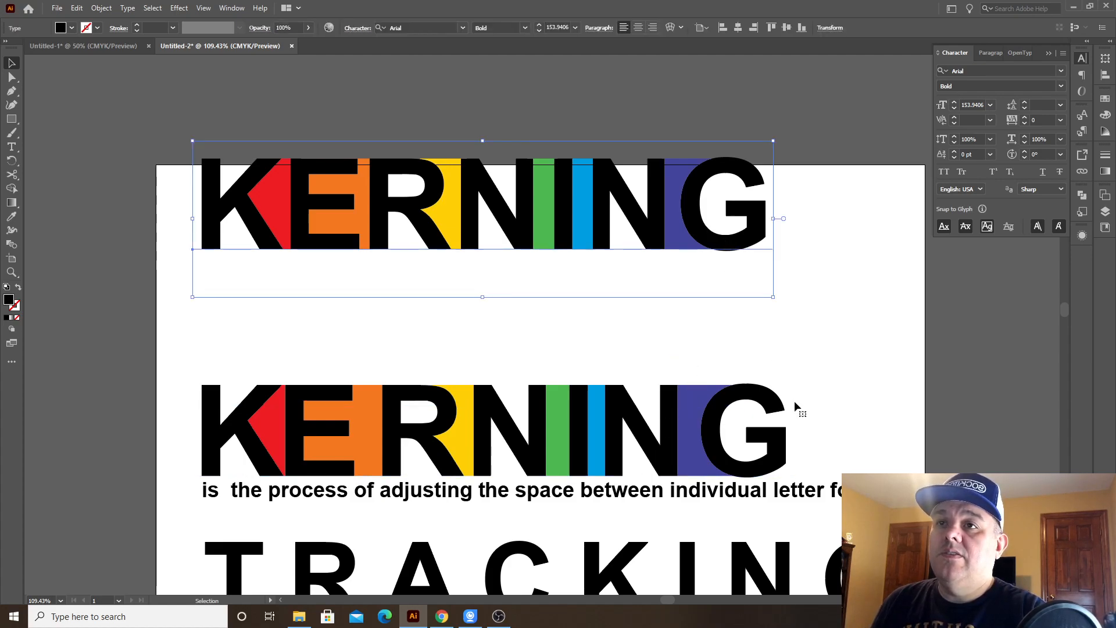
left_click(777, 407, "shift")
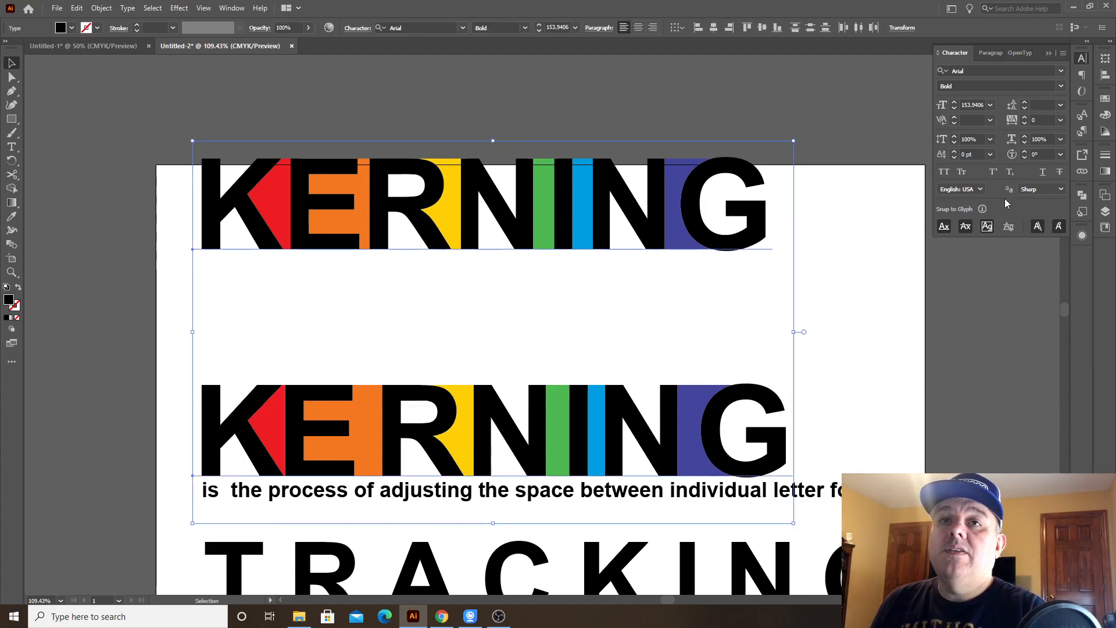
left_click(1103, 116)
left_click(976, 172)
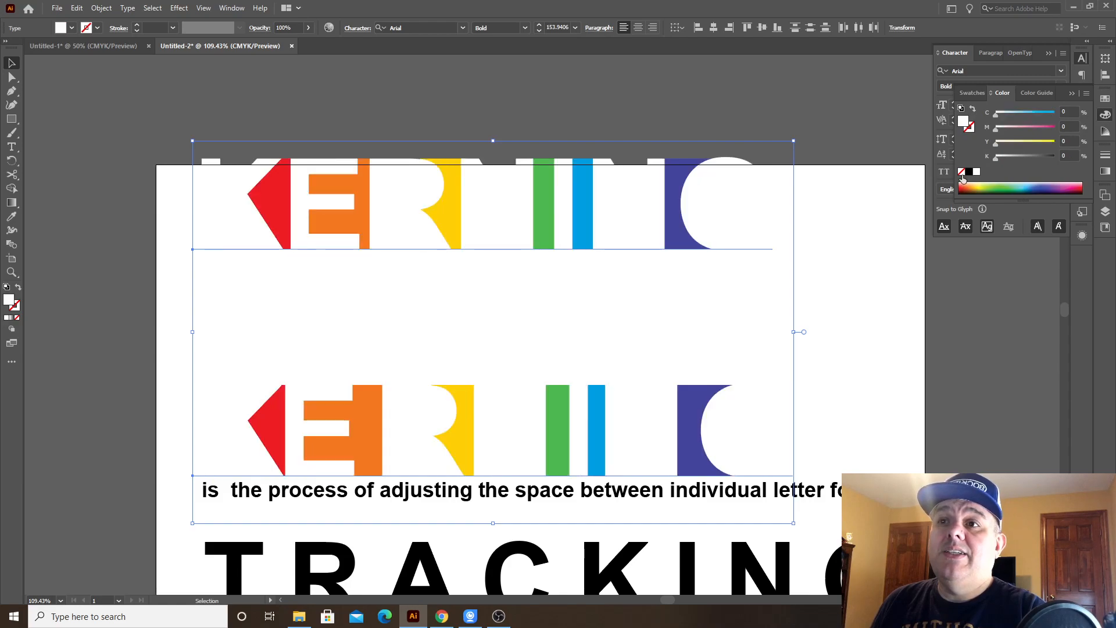
left_click(863, 289)
Step: Move the upper KERNING heading with its coloured shapes down inside the artboard, just above the lower sample
left_click_drag(701, 238, 714, 260)
left_click_drag(444, 217, 795, 291)
left_click_drag(535, 221, 551, 300)
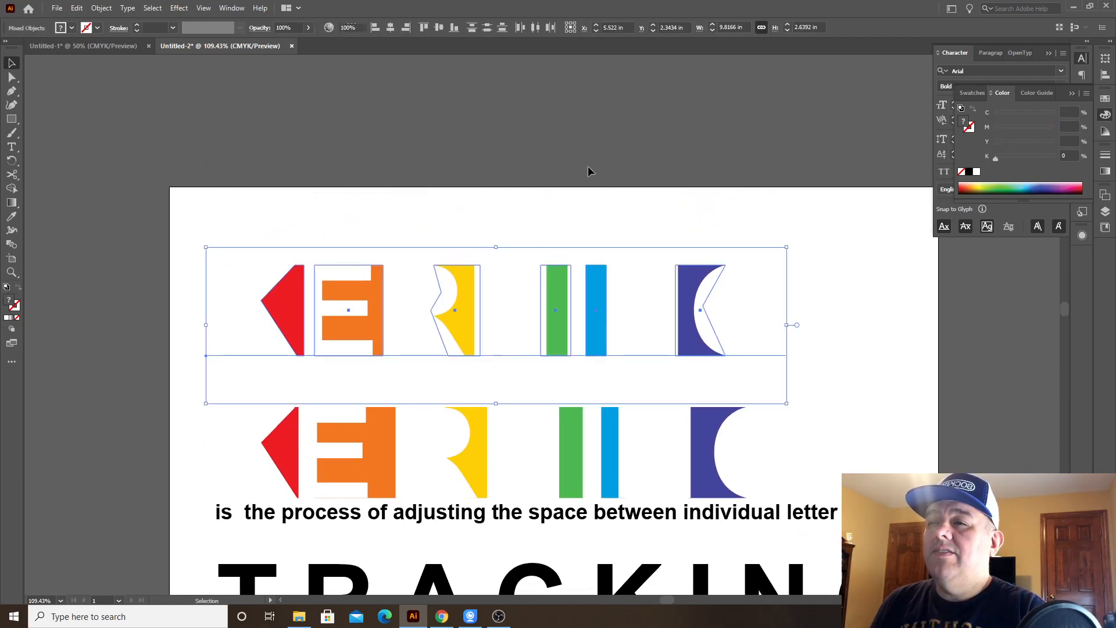
left_click(916, 252)
Step: Fill the upper KERNING heading's lettering with black
key("t")
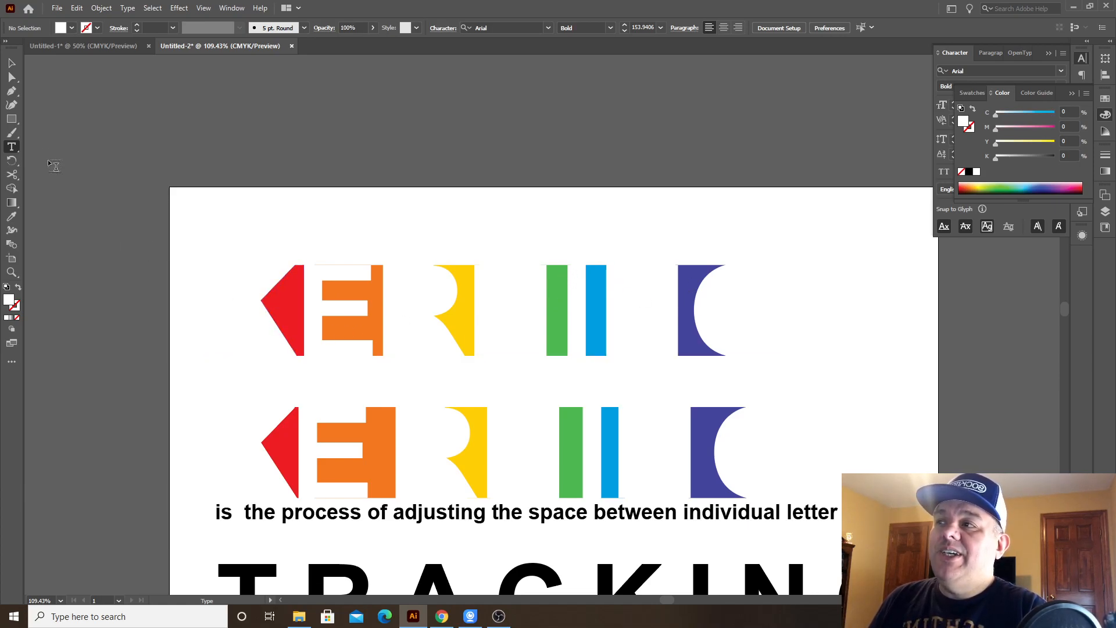
left_click(13, 62)
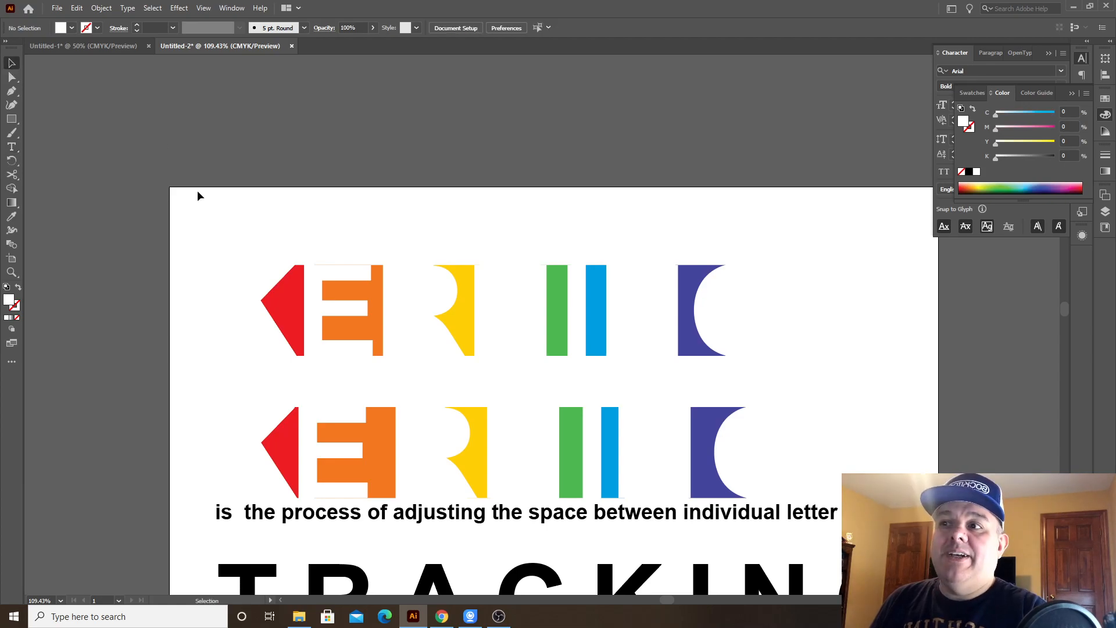
left_click_drag(213, 231, 207, 142)
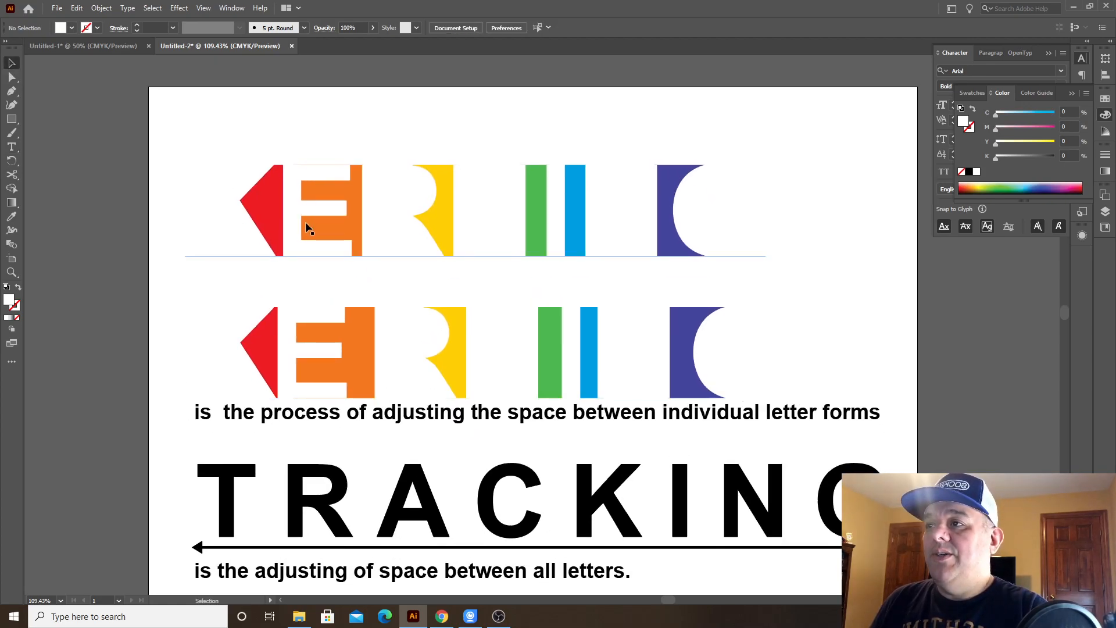
left_click(292, 232)
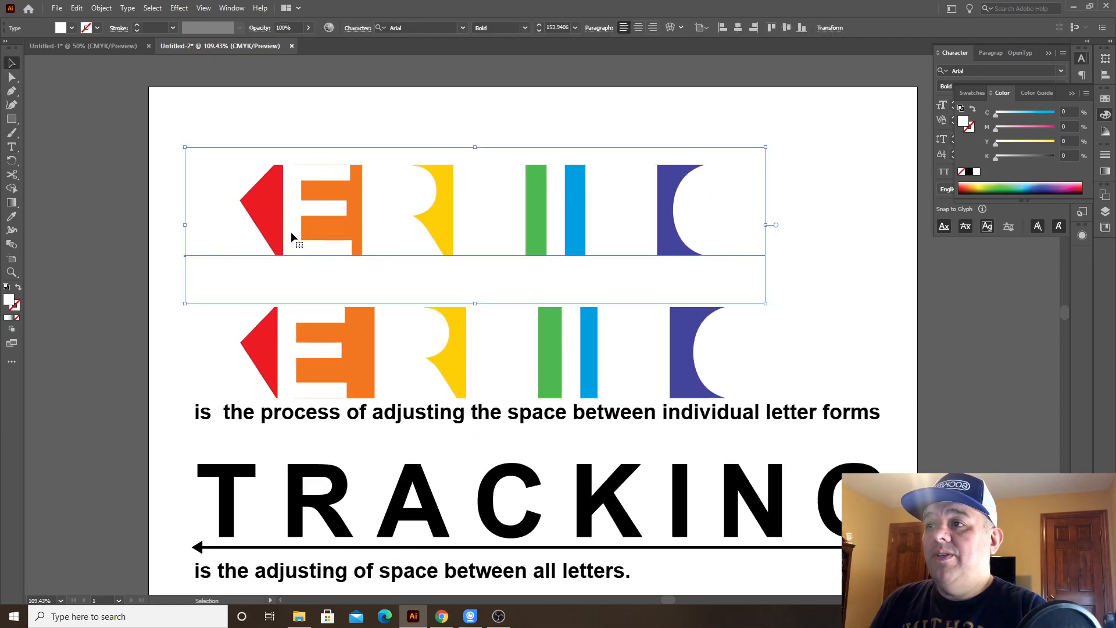
left_click(969, 172)
left_click(516, 324)
scroll(436, 337, "up", 5)
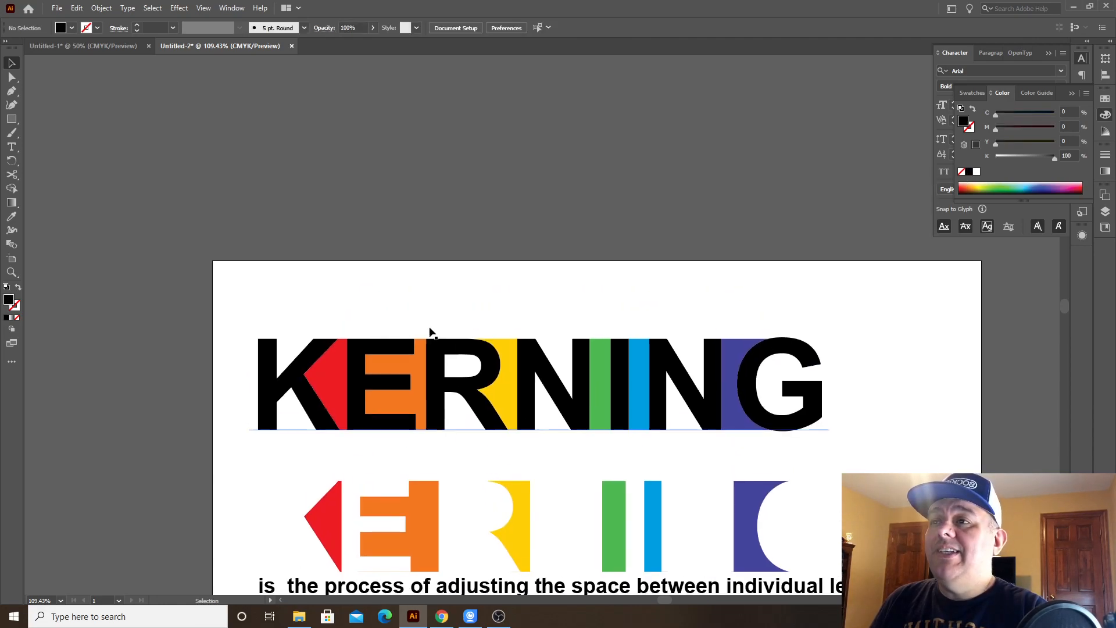
key("t")
left_click_drag(366, 276, 664, 168)
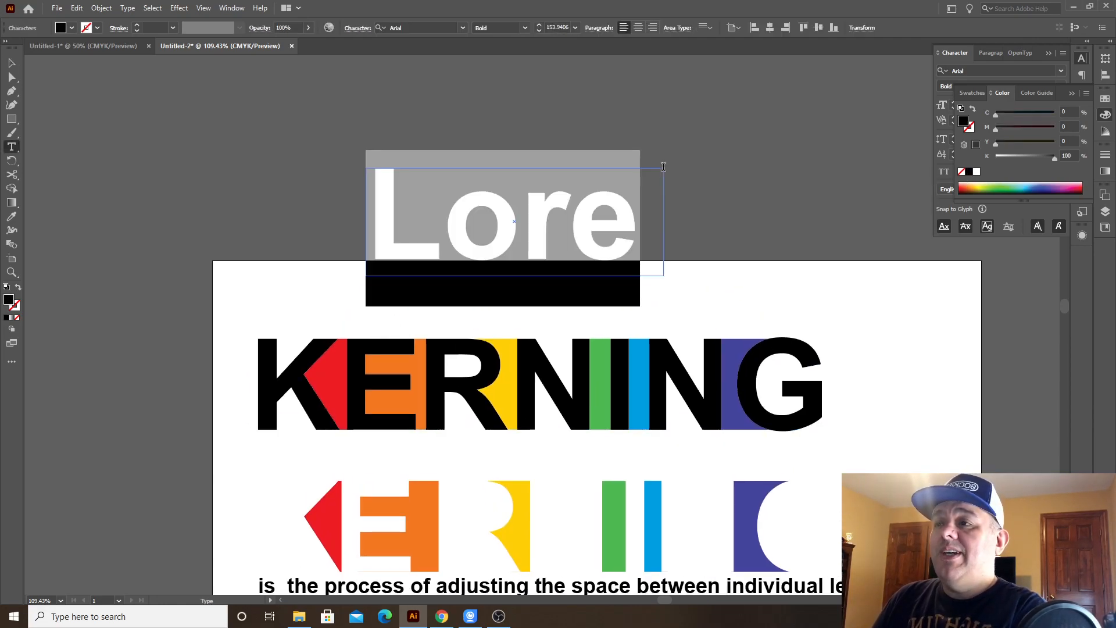
type("KER")
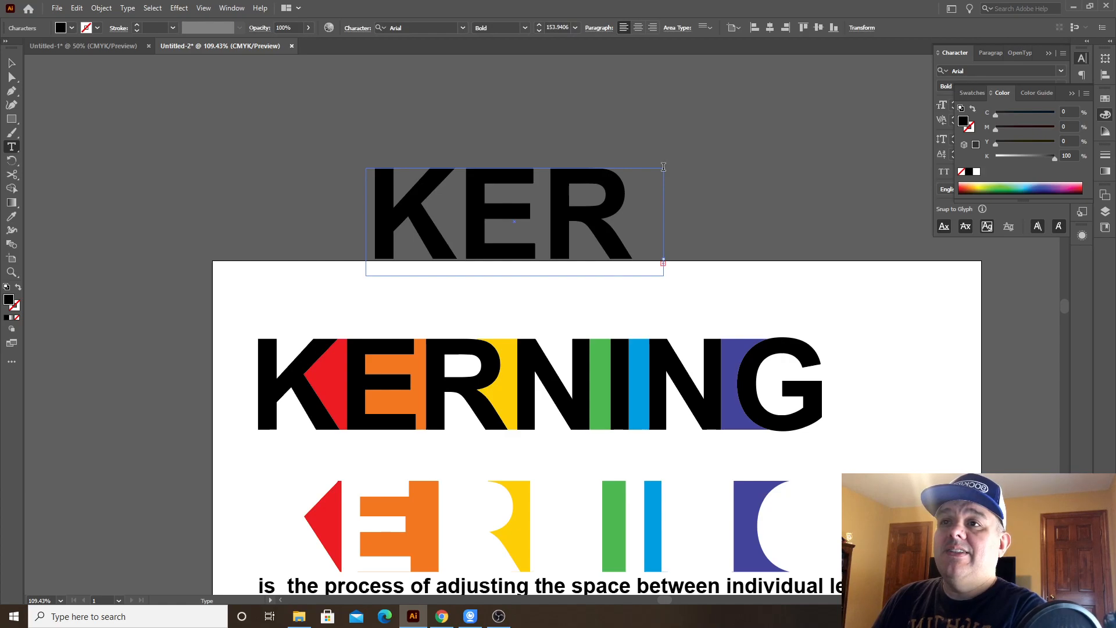
key("Escape")
key("Delete")
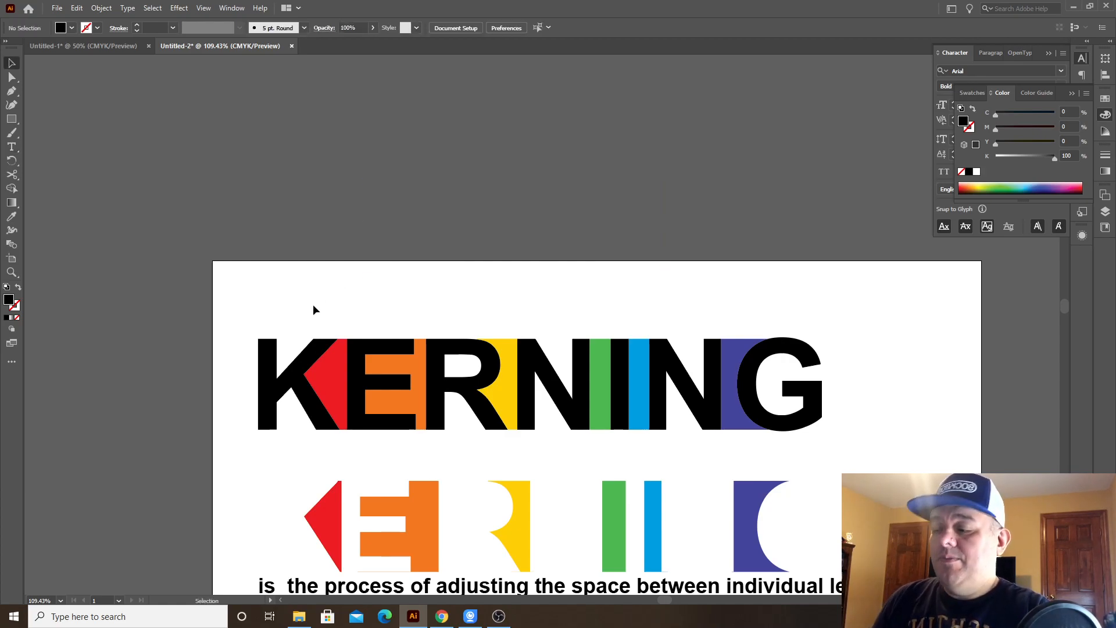
key("v")
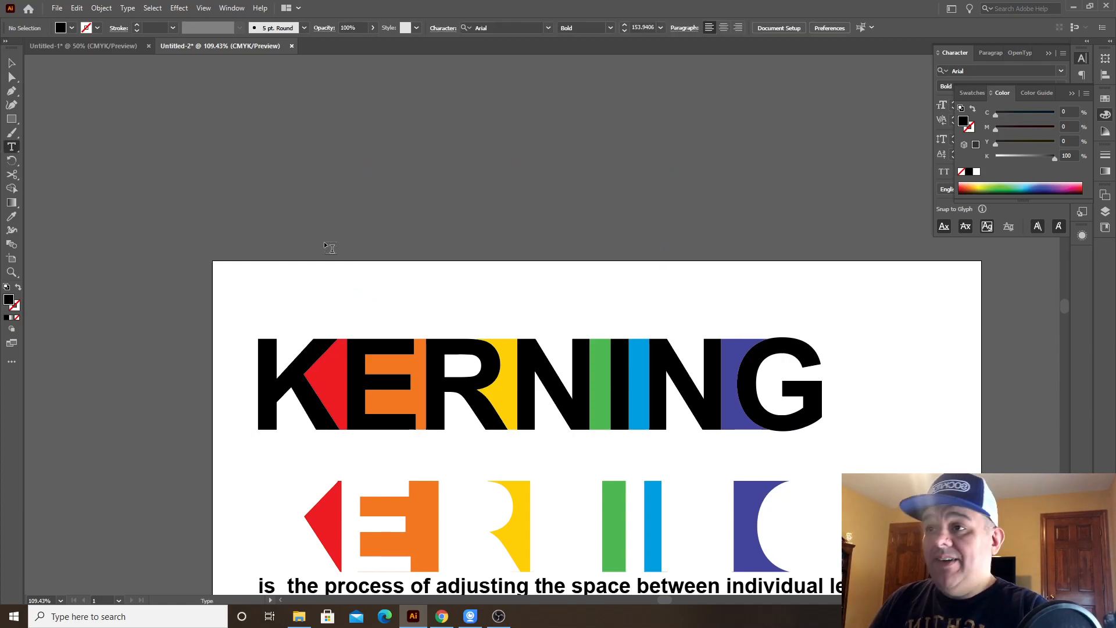
Step: Add the word KERNING in capitals as point text above the upper heading
key("t")
left_click(298, 261)
type("ke")
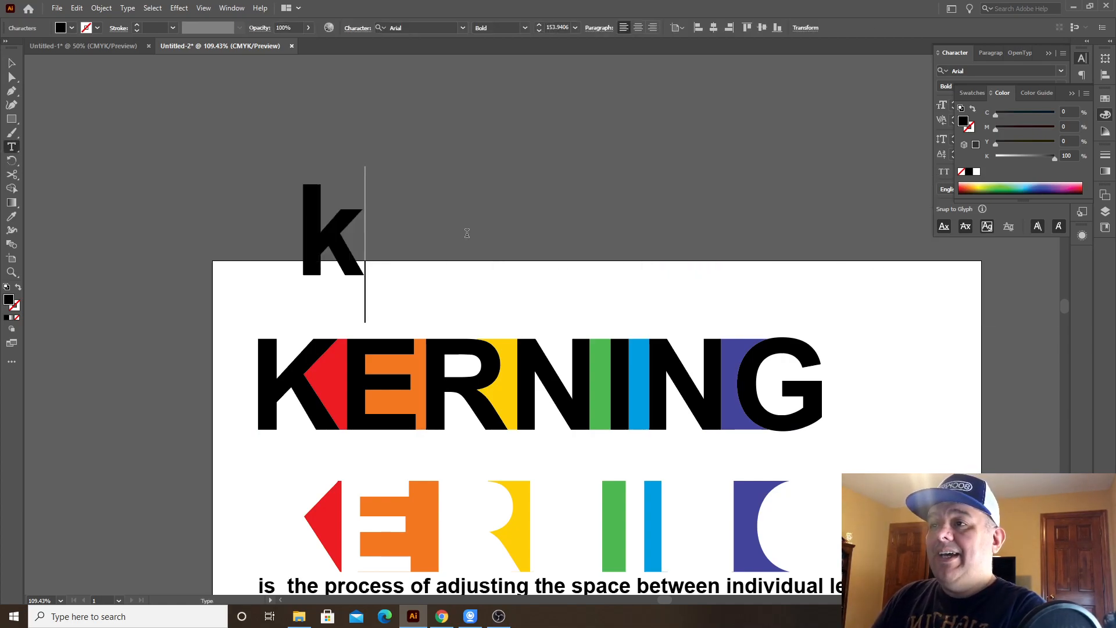
key("BackSpace")
key("BackSpace")
type("KER")
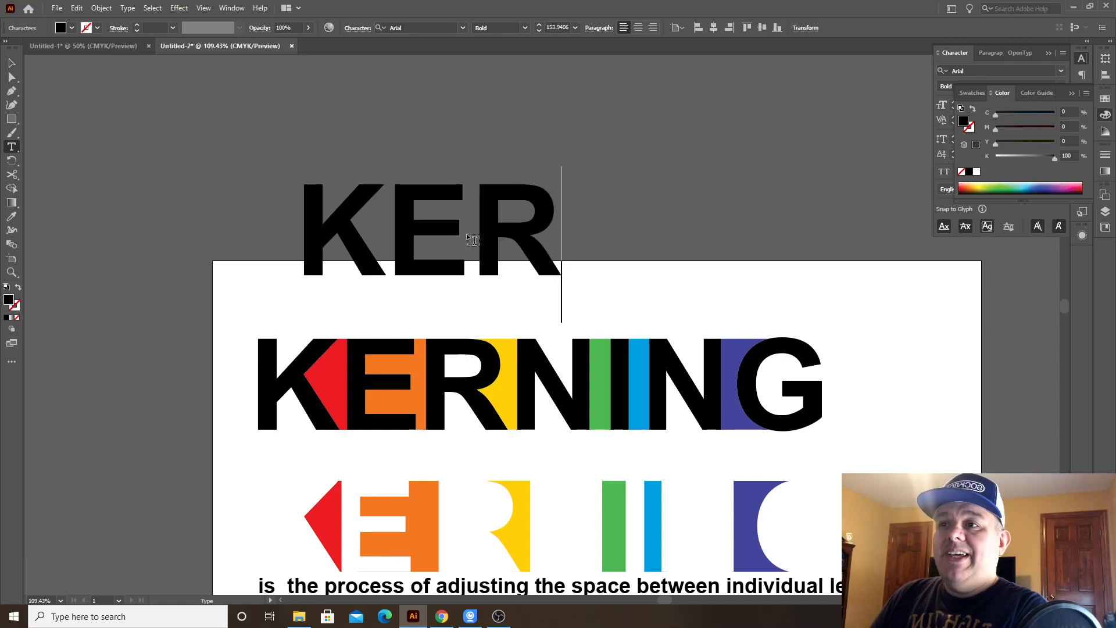
type("NING")
key("Escape")
Step: Move the new KERNING text onto the empty area above the artboard, roughly aligned with the colour-marked heading
left_click_drag(690, 250, 652, 286)
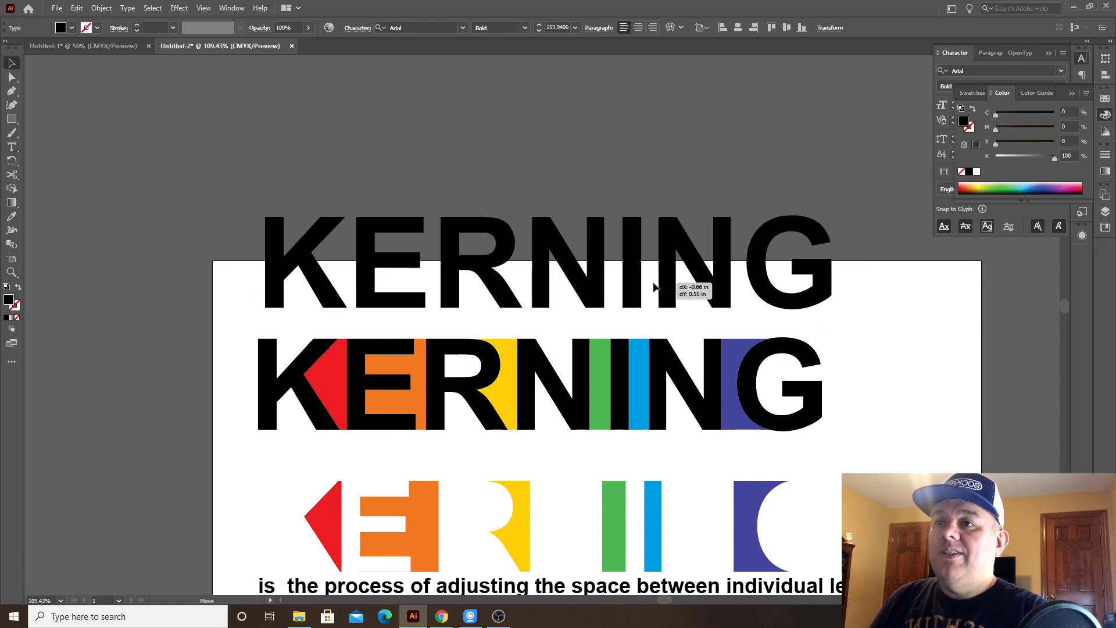
left_click(875, 333)
key("t")
left_click_drag(727, 299, 616, 260)
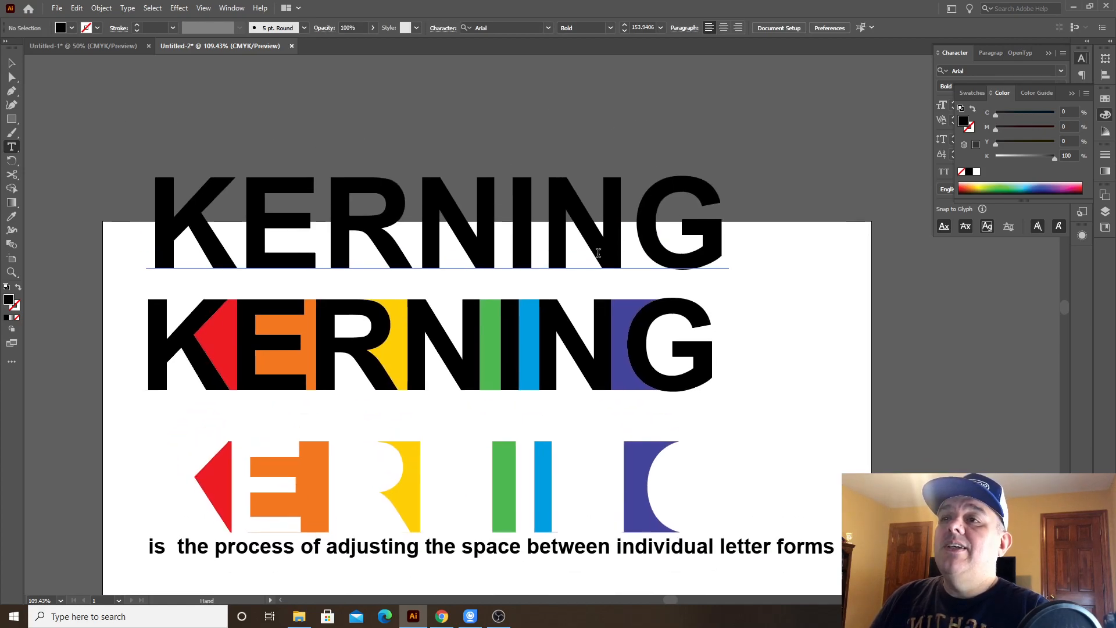
left_click(569, 194)
key("Escape")
left_click_drag(569, 194, 568, 123)
left_click_drag(568, 256, 640, 426)
left_click(685, 216)
Step: Tighten the kerning between the last N and G and between E and R in the new KERNING text
key("t")
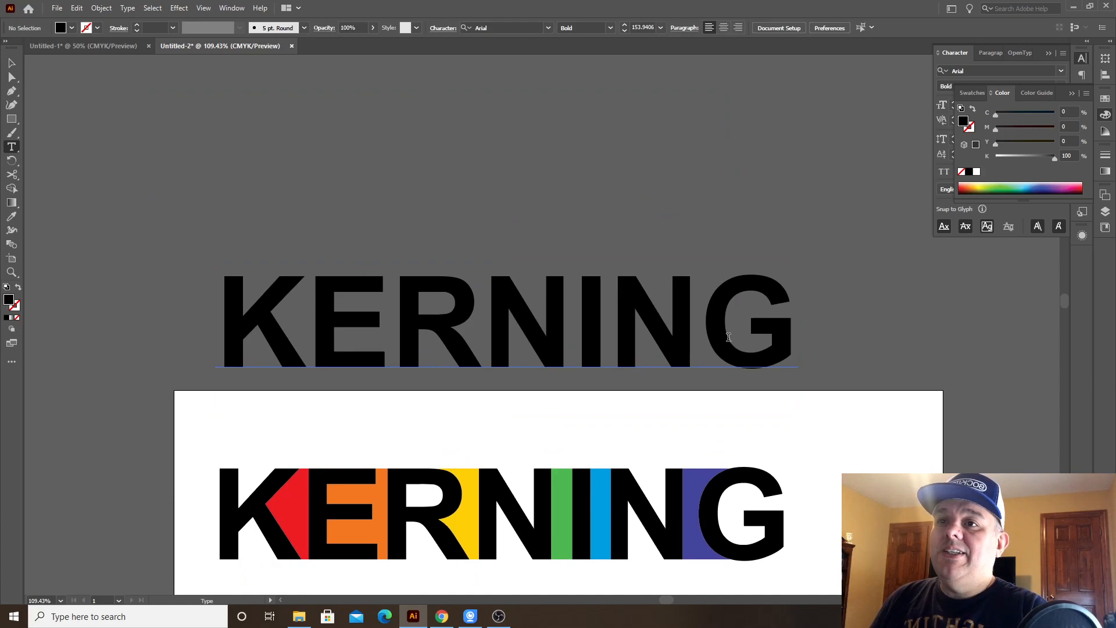
left_click(728, 337)
key("alt+Left")
key("alt+Left")
key("Left")
key("Left")
key("Left")
key("Left")
key("alt+Left")
key("alt+Left")
key("alt+Left")
key("alt+Left")
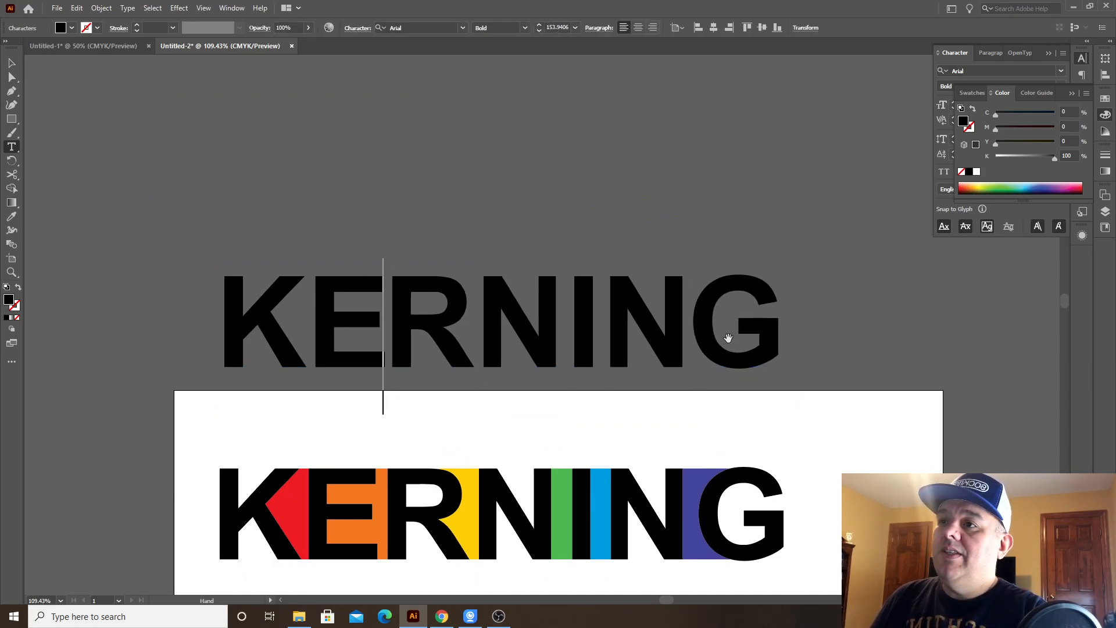
Step: Tighten the kerning between R and N and between K and E, and finish the text editing
key("Right")
key("alt+Left")
key("alt+Left")
key("alt+Left")
key("Left")
key("Left")
key("alt+Left")
key("Escape")
left_click(771, 242)
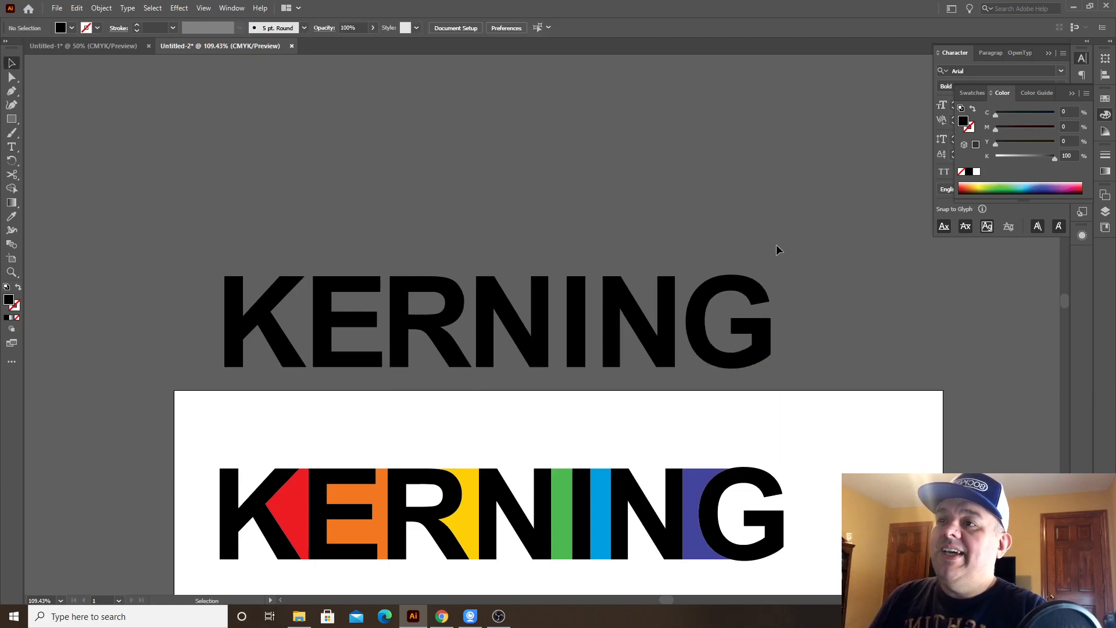
Step: Delete the practice KERNING text above the artboard
left_click(576, 326)
key("Delete")
left_click_drag(585, 319, 598, 147)
left_click_drag(528, 254, 510, 167)
left_click_drag(88, 275, 860, 401)
key("Delete")
key("z")
key("ctrl+z")
left_click(819, 384)
left_click_drag(657, 403, 885, 306)
key("v")
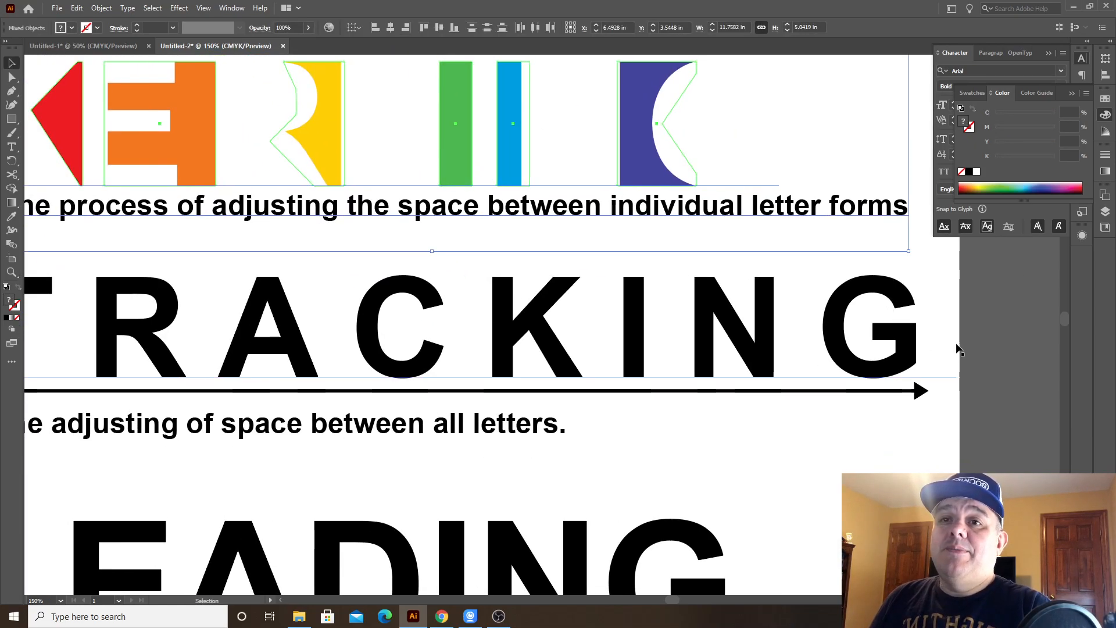
left_click(965, 351)
Step: Examine the TRACKING heading's letter spacing and its definition line on the artboard
left_click_drag(594, 399, 837, 376)
key("z")
left_click_drag(734, 367, 657, 321)
left_click_drag(763, 356, 540, 325)
key("t")
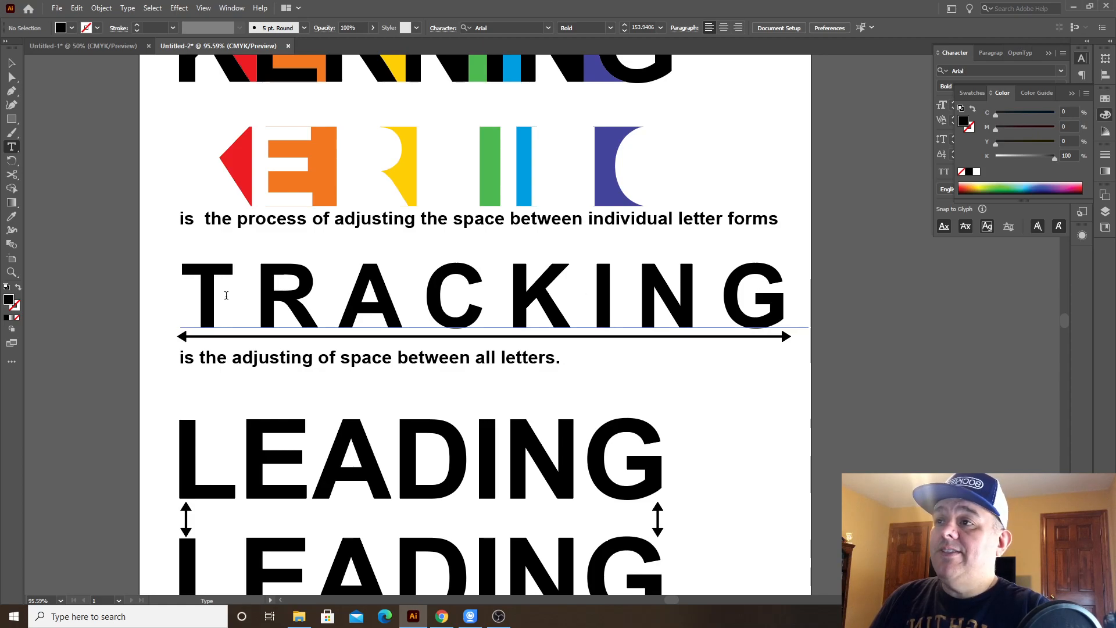
left_click_drag(203, 292, 798, 311)
key("Escape")
left_click(857, 324)
Step: Add the word KERNING in capitals as point text on the empty area beside the artboard
key("space")
left_click_drag(833, 345, 307, 319)
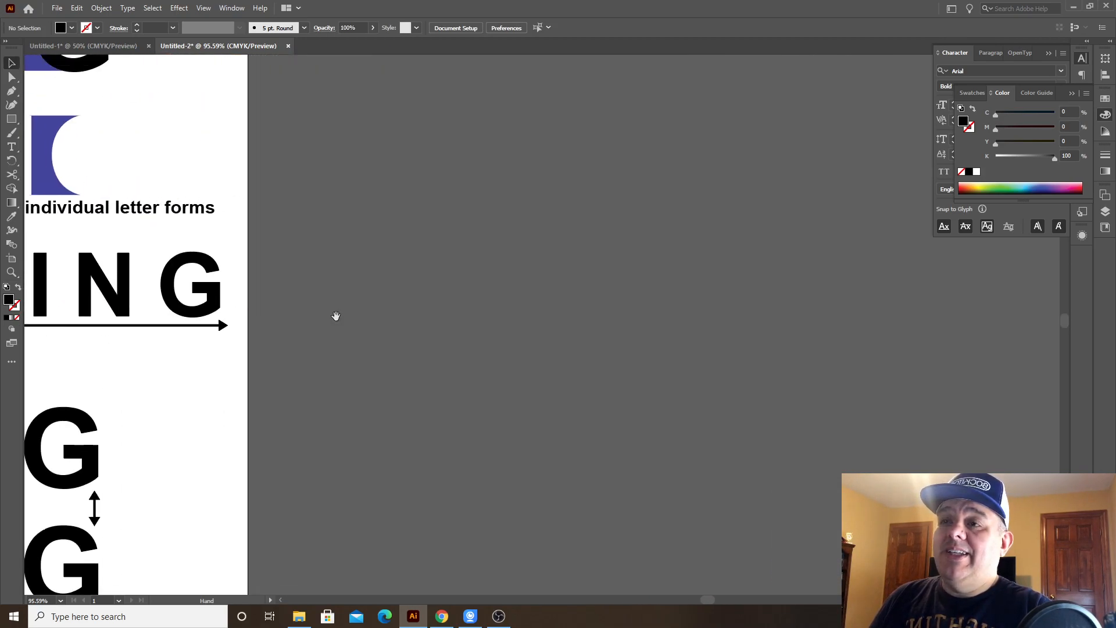
key("t")
left_click(342, 323)
type("ker")
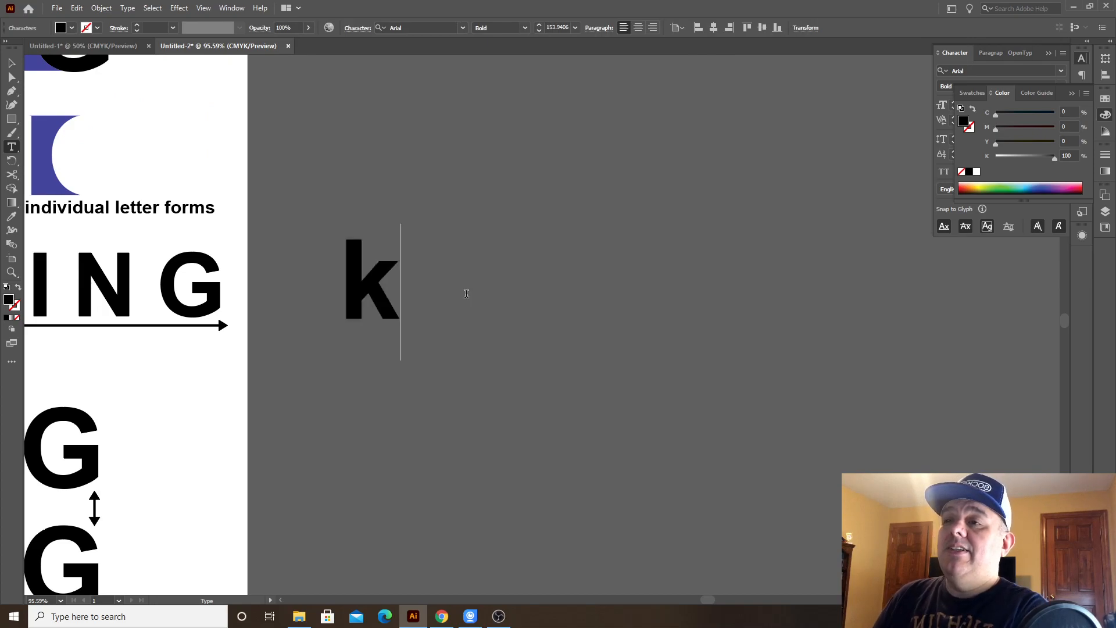
key("BackSpace")
key("BackSpace")
key("BackSpace")
type("KERNING")
key("Escape")
Step: Tighten the kerning between E and R and the letter pairs following it in the new KERNING text
left_click(491, 292)
type("z")
key("BackSpace")
key("alt+Left")
key("alt+Left")
key("Right")
key("Right")
key("Left")
key("alt+Left")
key("Right")
key("Right")
key("Left")
key("alt+Left")
Step: Tighten the kerning between the last N and G and between K and E, and finish the text editing
key("Right")
key("Right")
key("Right")
key("Left")
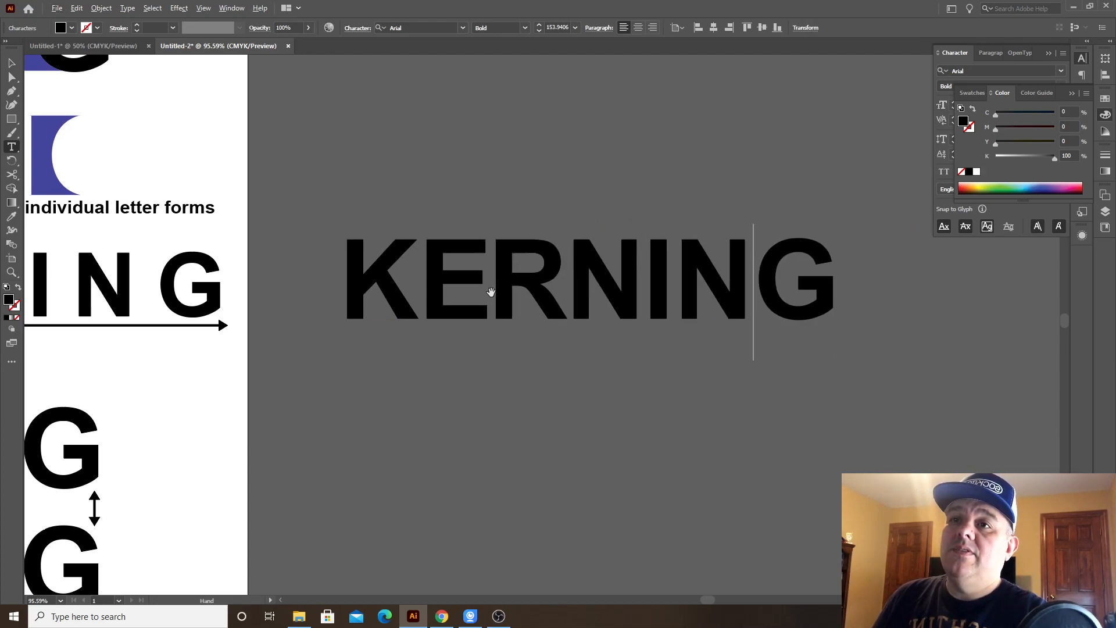
key("alt+Left")
key("alt+Left")
key("alt+Left")
key("alt+Left")
key("Left")
key("Left")
key("alt+Left")
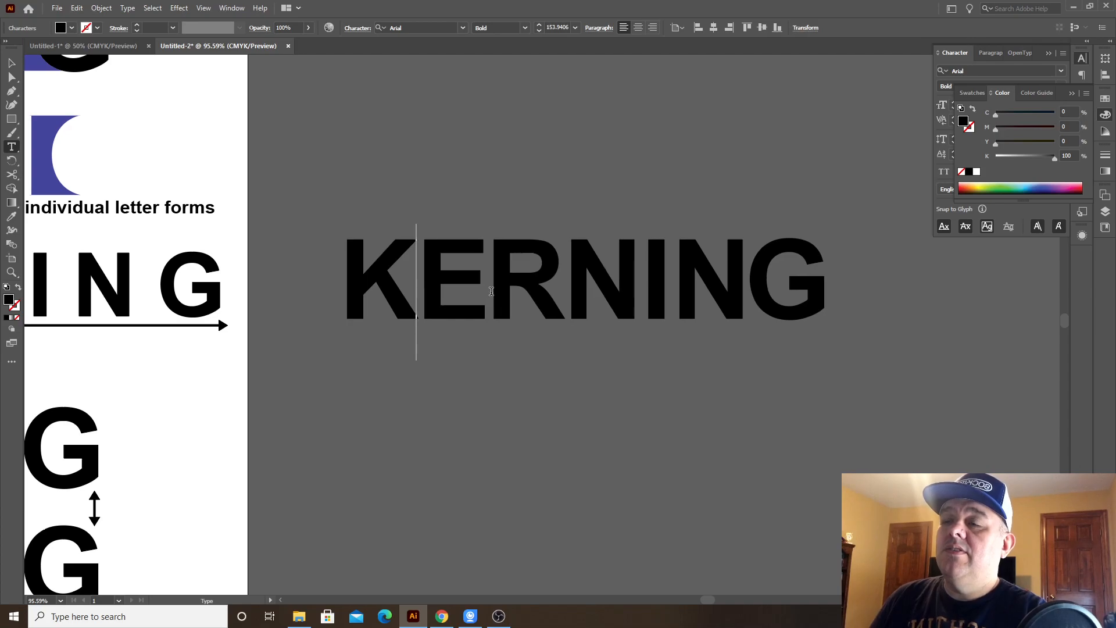
key("Escape")
Step: Add the word TRACKING in capitals as point text below the new KERNING text
left_click(456, 401)
type("TRACKIN")
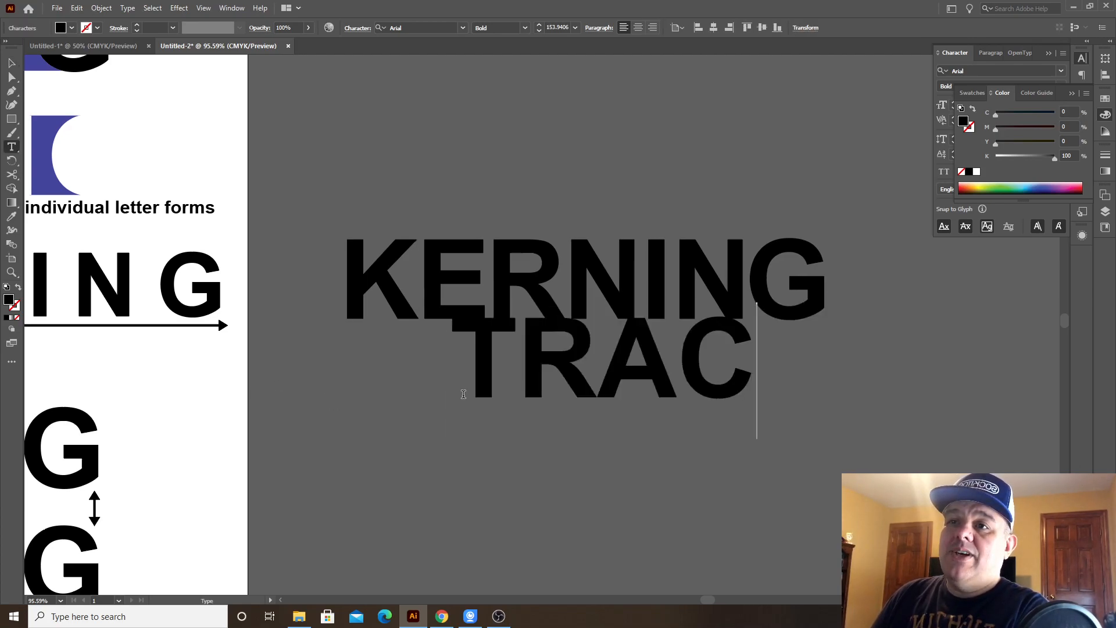
key("BackSpace")
type("ING")
key("Escape")
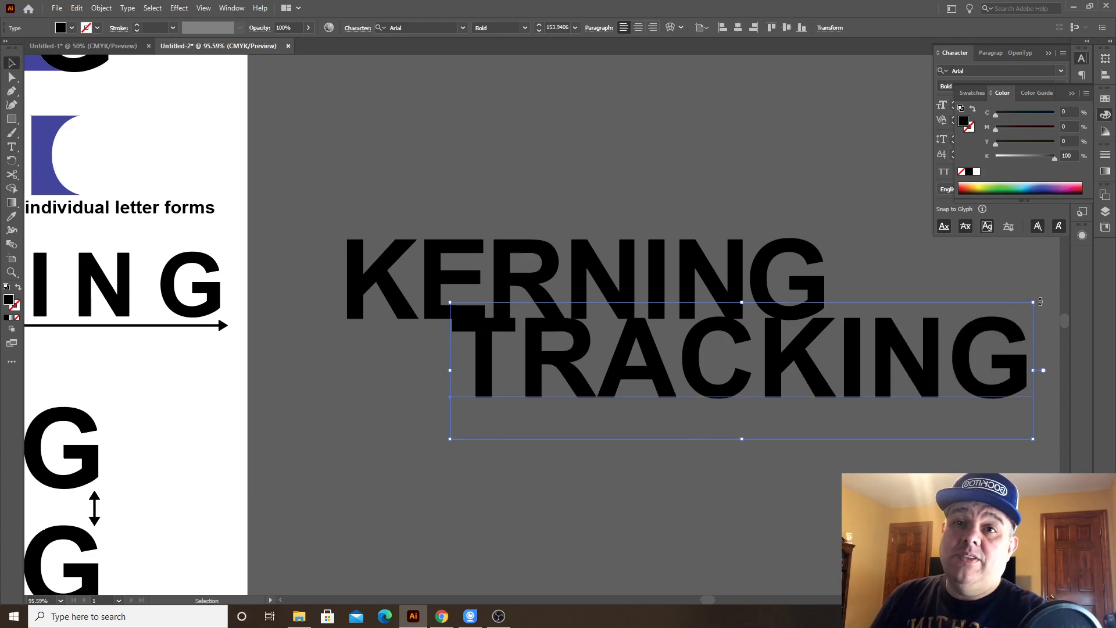
Step: Scale the TRACKING text down to about 50 pt and place it directly beneath KERNING, aligned with its K
left_click_drag(1034, 305, 641, 385)
left_click_drag(616, 423, 513, 355)
Step: Raise the TRACKING text's tracking through 200 and 800 to 1000, and enlarge it slightly so its G ends flush with KERNING
left_click(1104, 119)
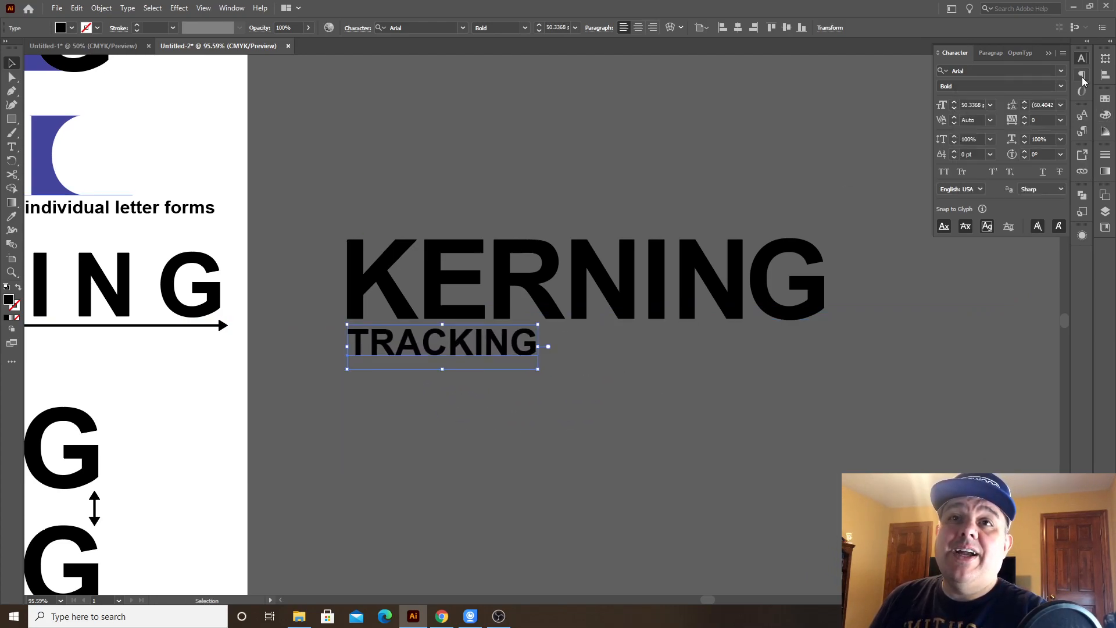
left_click(1062, 120)
left_click(1068, 301)
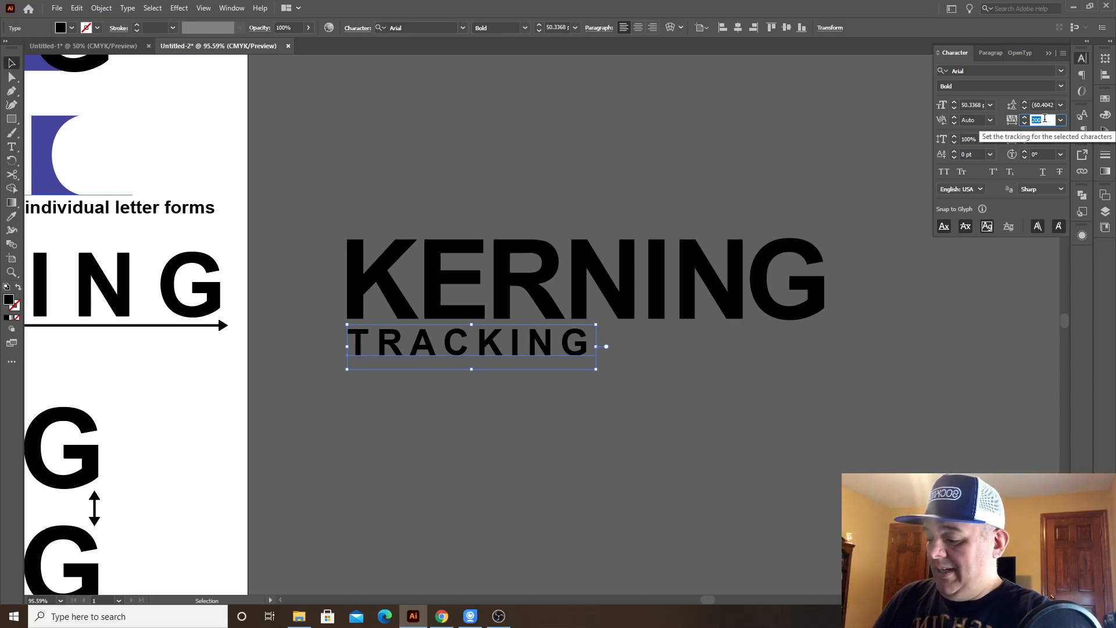
key("Return")
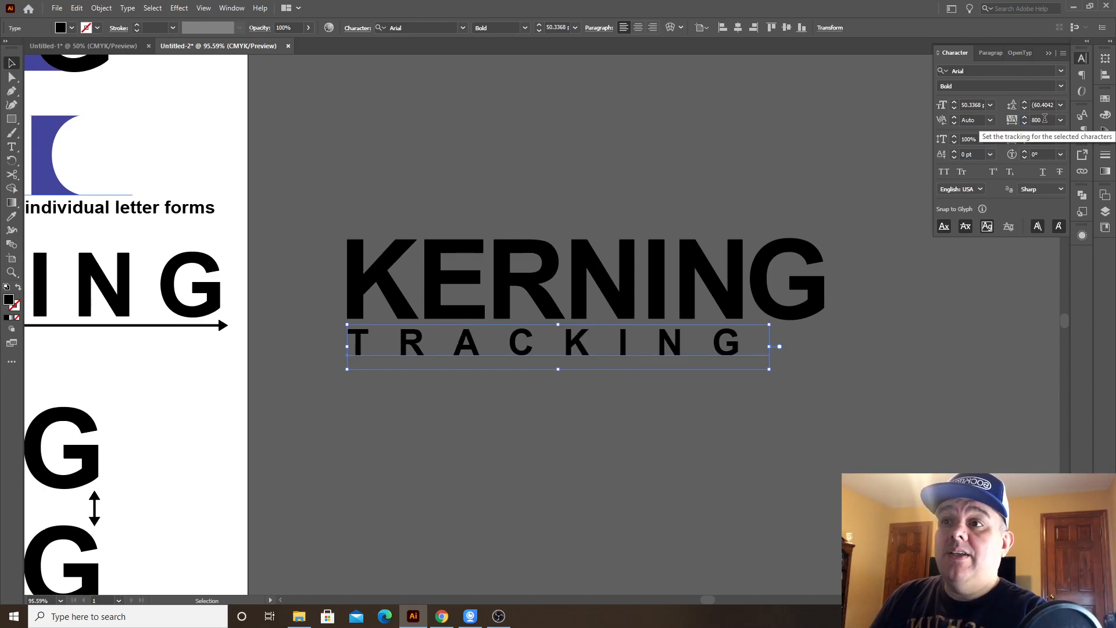
double_click(1039, 120)
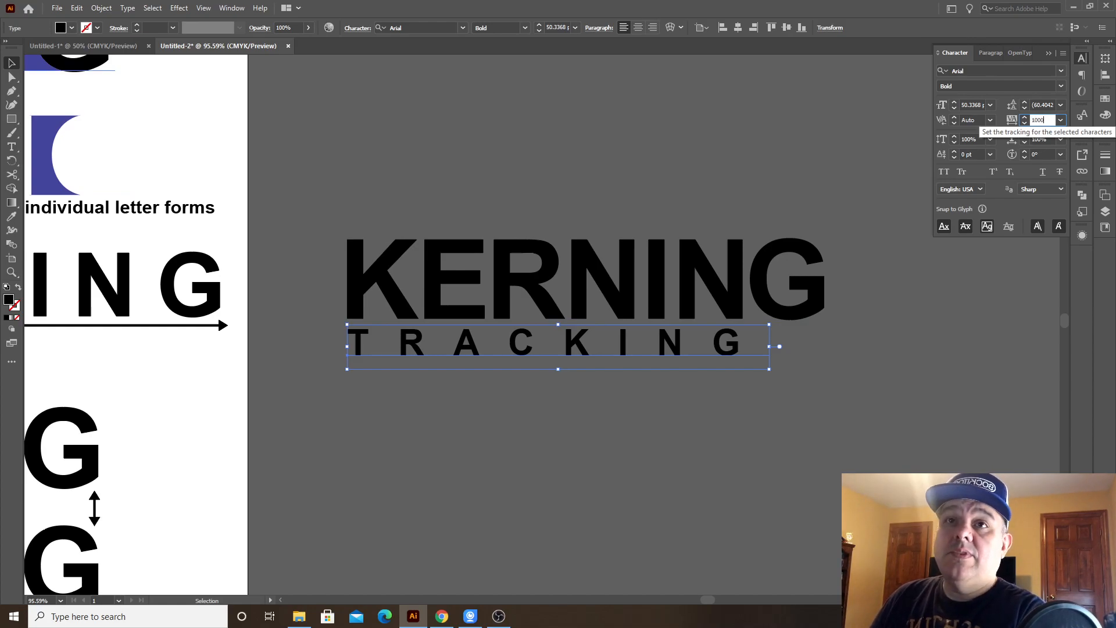
key("Return")
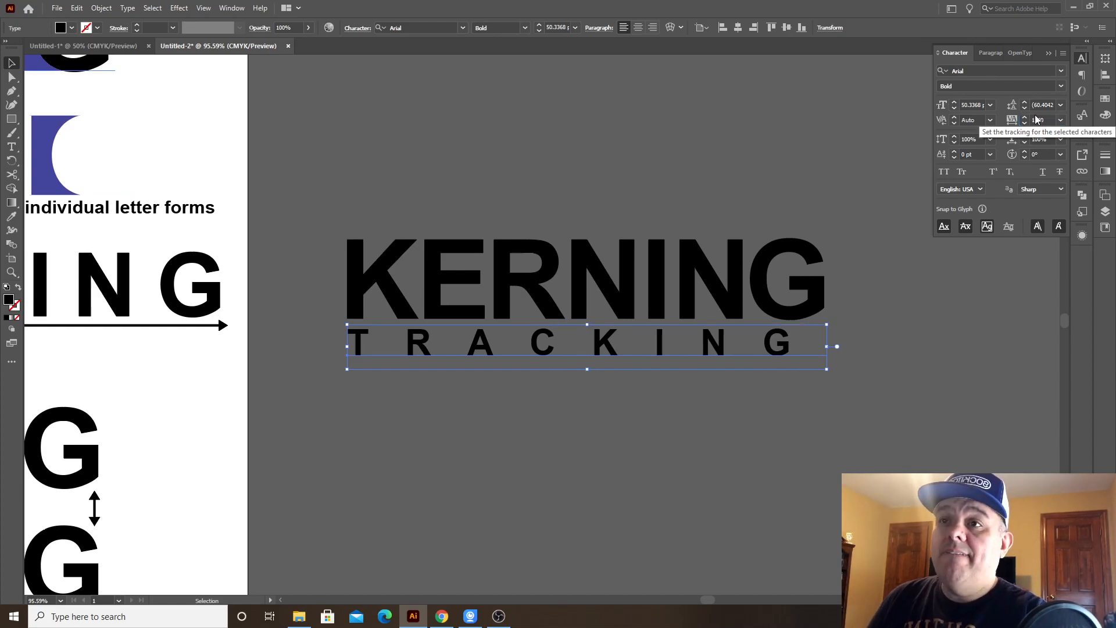
left_click_drag(833, 372, 879, 402)
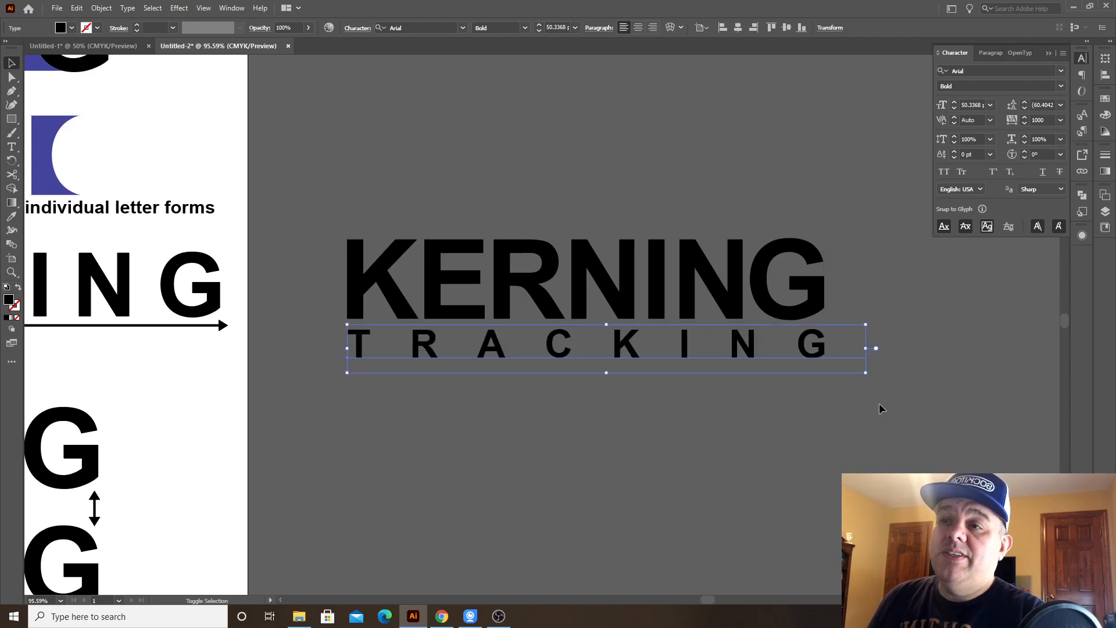
Step: Move the TRACKING text up slightly so it sits closer beneath the KERNING heading
left_click(829, 394)
left_click_drag(718, 324, 716, 331)
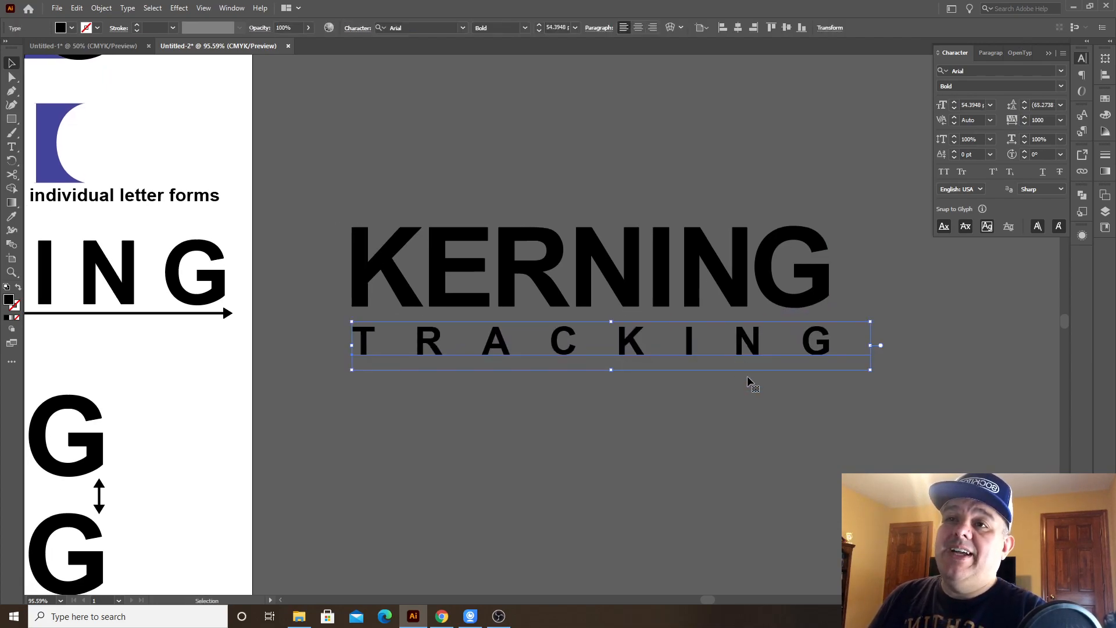
left_click(496, 399)
left_click_drag(510, 344, 504, 342)
left_click(663, 420)
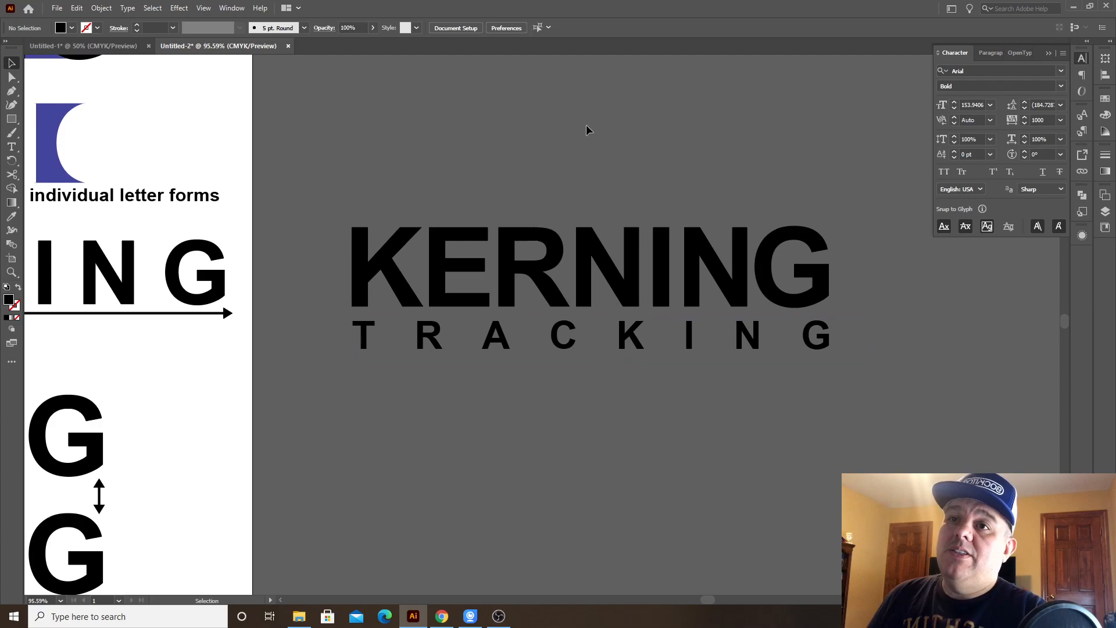
Step: Lower the tracking of the KERNING heading beside the artboard through -24 to -48
key("space")
left_click_drag(600, 165, 623, 167)
key("z")
key("space")
left_click_drag(584, 446, 599, 287)
key("v")
left_click(621, 292)
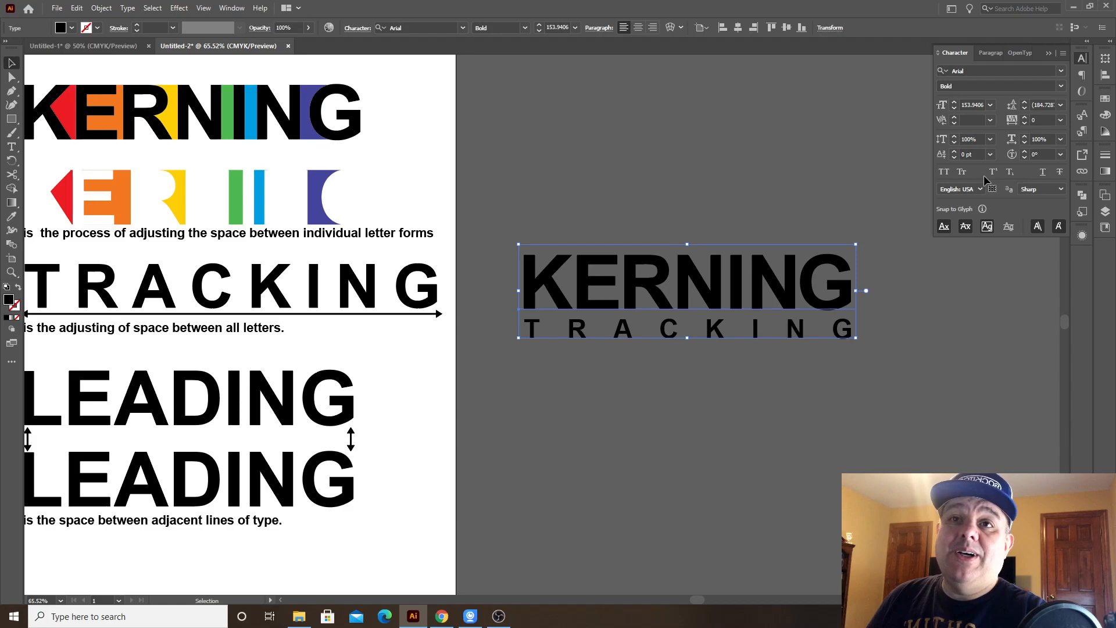
left_click(1024, 123)
left_click(1025, 122)
left_click(1025, 122)
left_click(1025, 122)
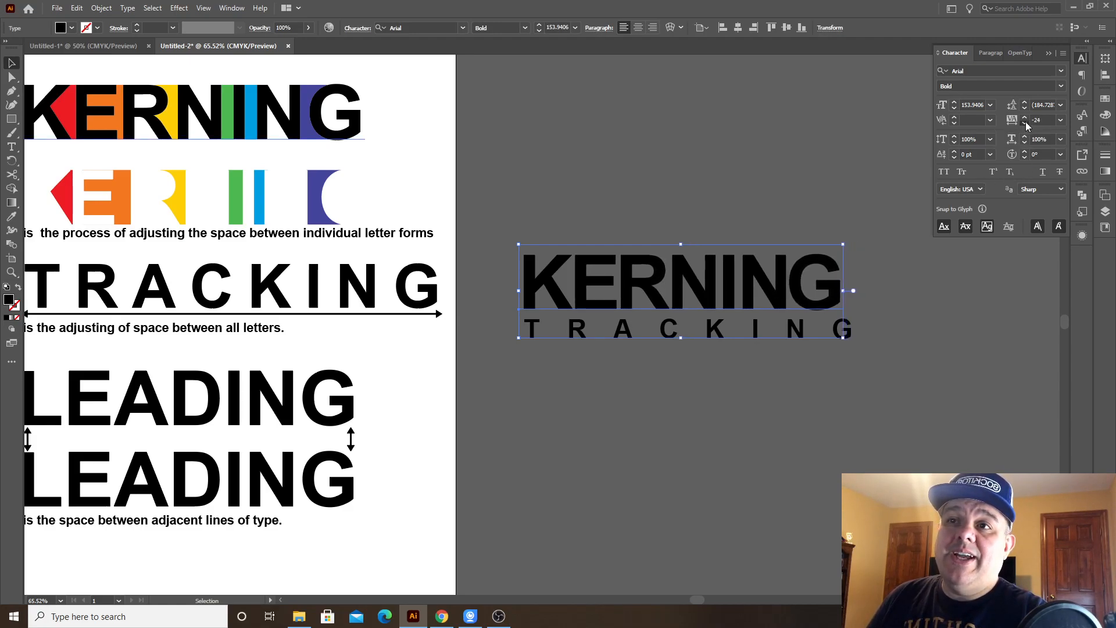
left_click_drag(1025, 121, 1025, 121)
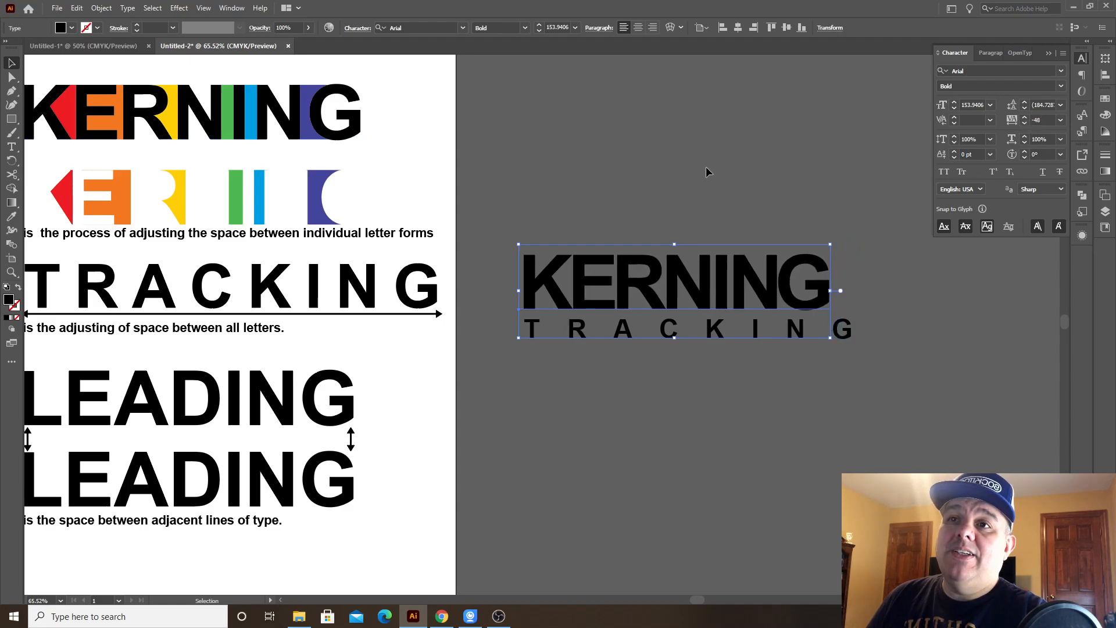
scroll(708, 163, "down", 3)
double_click(784, 201)
key("alt+Right")
key("alt+Right")
key("Escape")
left_click(654, 392)
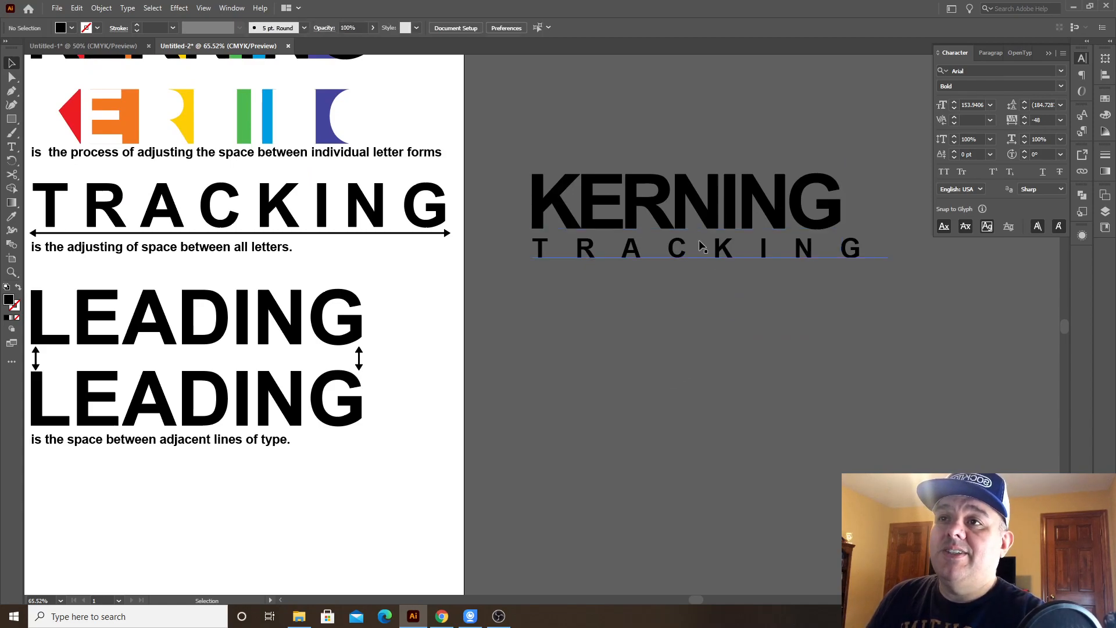
left_click(791, 214)
double_click(789, 213)
key("Escape")
Step: Delete the TRACKING and KERNING sample texts beside the artboard
left_click(592, 305)
left_click_drag(599, 254, 715, 255)
key("Delete")
left_click(565, 215)
key("Delete")
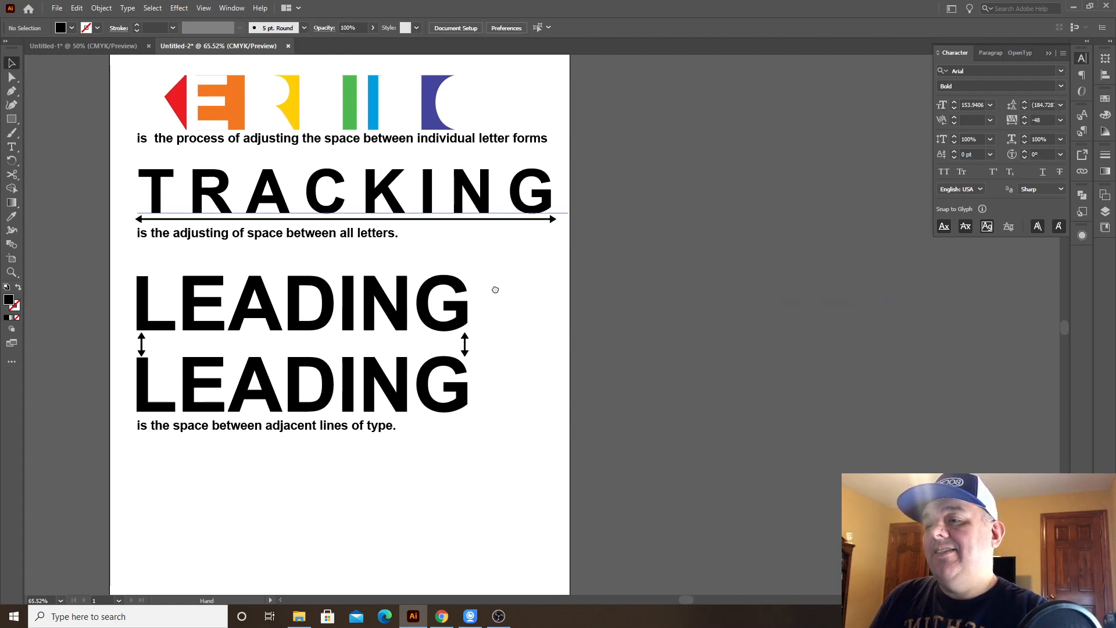
Step: Duplicate the two-line LEADING text straight down, below the caption about adjacent lines of type
left_click_drag(484, 289, 733, 257)
left_click_drag(521, 318, 734, 318)
left_click(724, 302)
left_click_drag(676, 283, 676, 458)
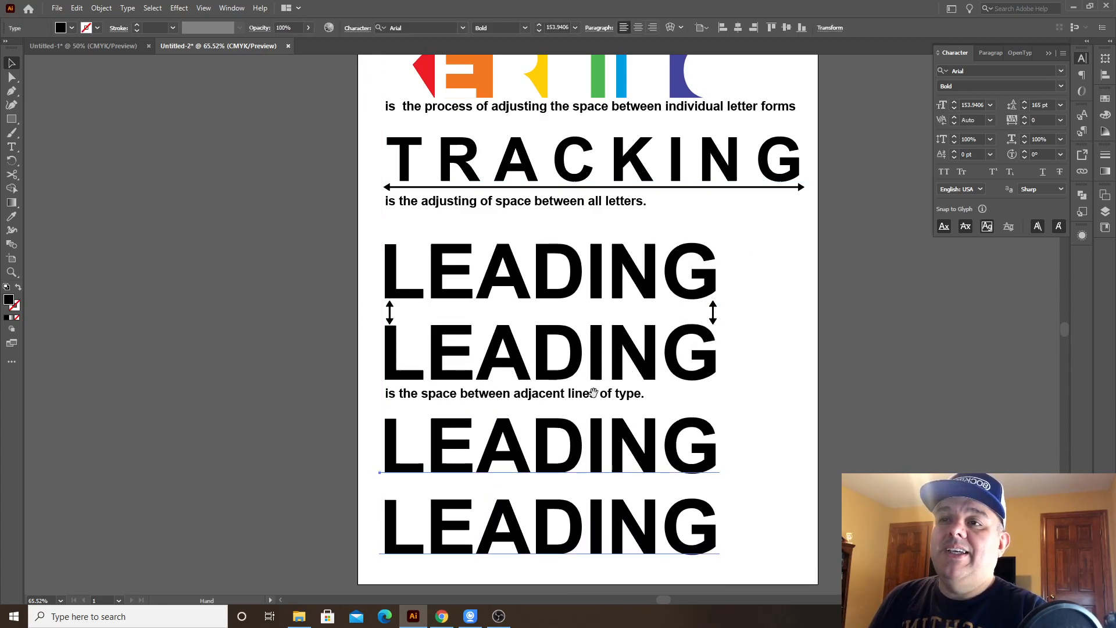
left_click_drag(610, 411, 637, 308)
Step: Reduce the leading of the duplicated LEADING text to 124 pt and deselect it
key("t")
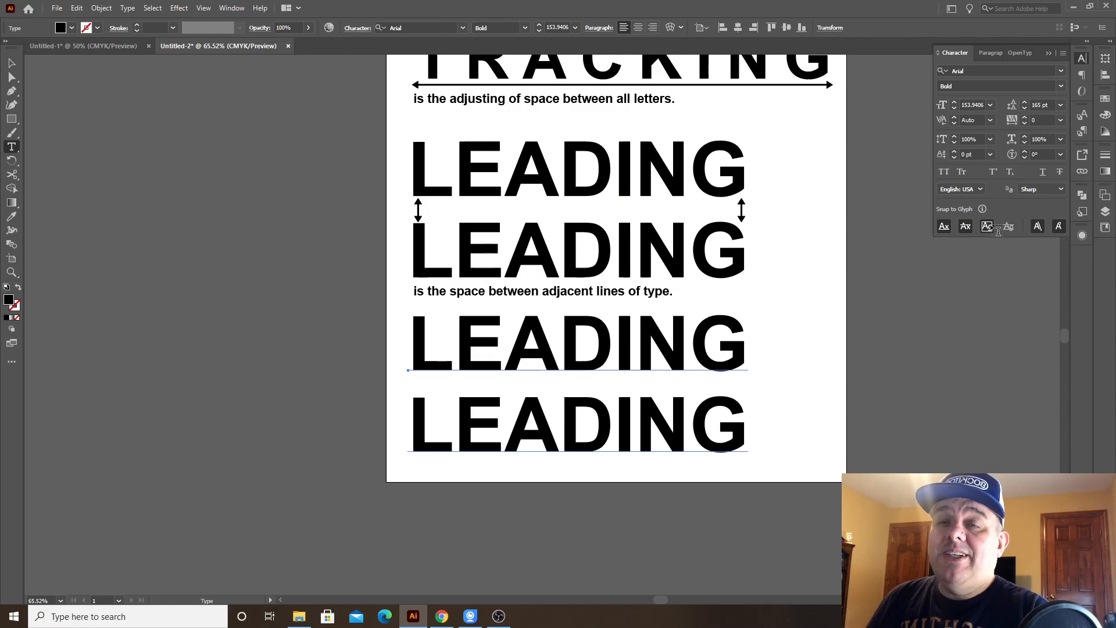
left_click(1025, 108)
left_click(1024, 108)
left_click(1025, 109)
left_click(1025, 107)
left_click(766, 372, "ctrl")
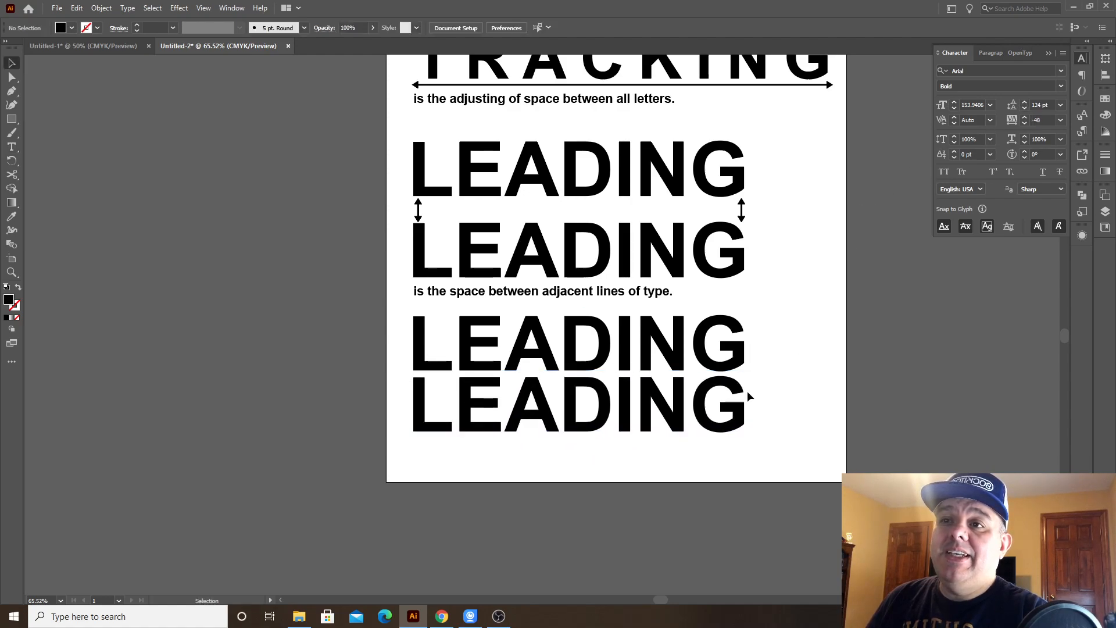
Step: Copy the duplicate's second LEADING line and paste it as a third line of the same text
left_click(739, 395)
key("ctrl+a")
left_click(727, 373)
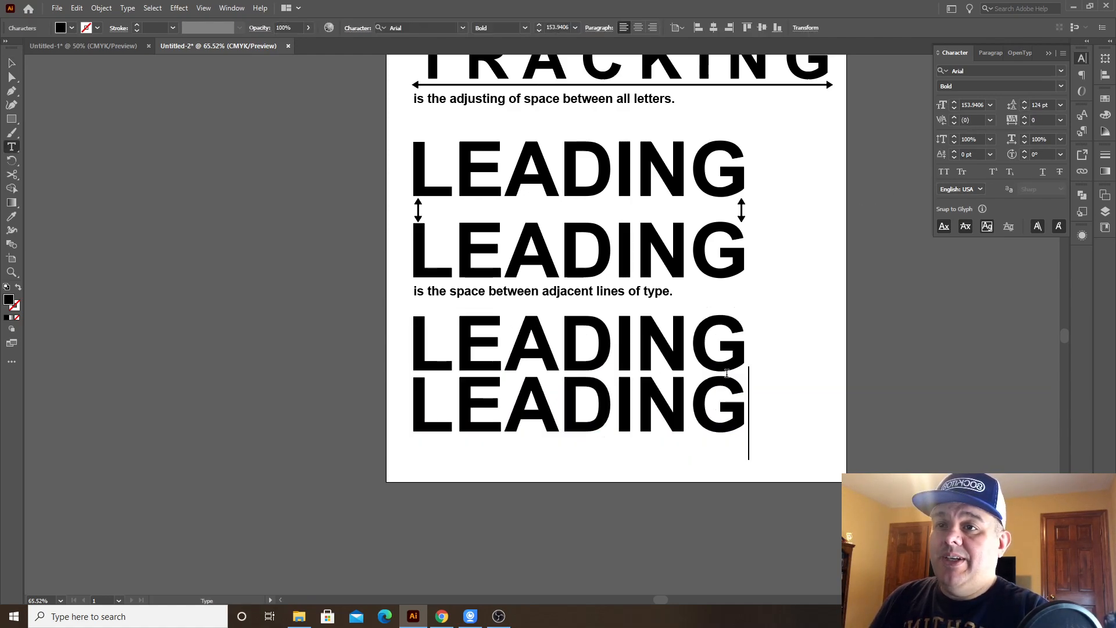
double_click(738, 390)
key("ctrl+c")
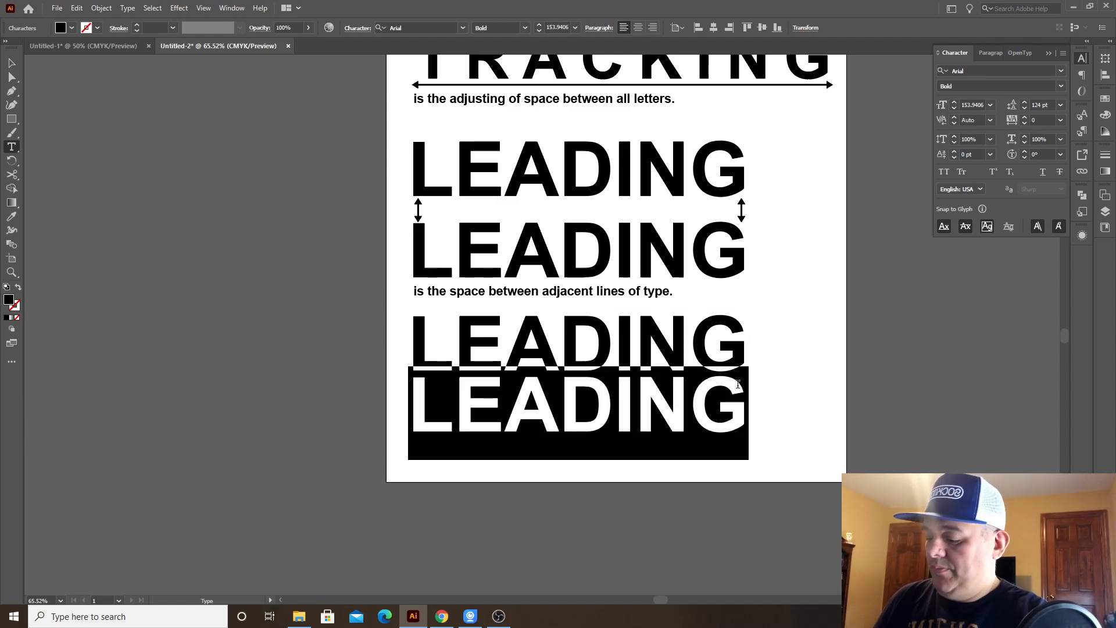
left_click(737, 385)
key("ctrl+v")
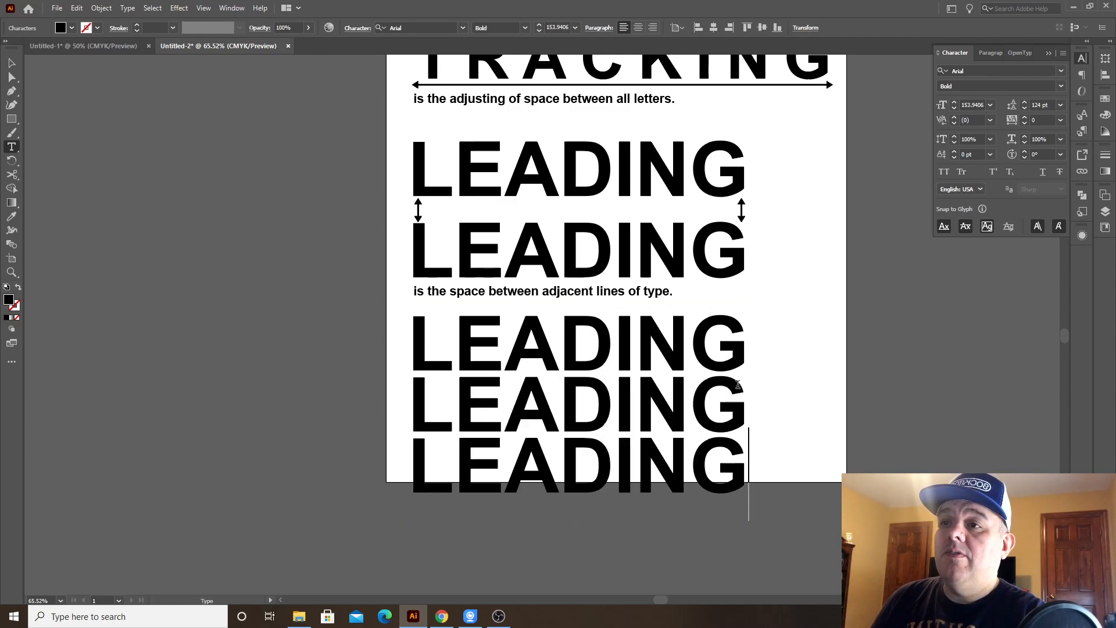
Step: Paste two more LEADING lines to make five, and finish the text editing
key("Return")
key("ctrl+v")
key("Return")
key("ctrl+v")
type("V")
left_click_drag(507, 407, 626, 332)
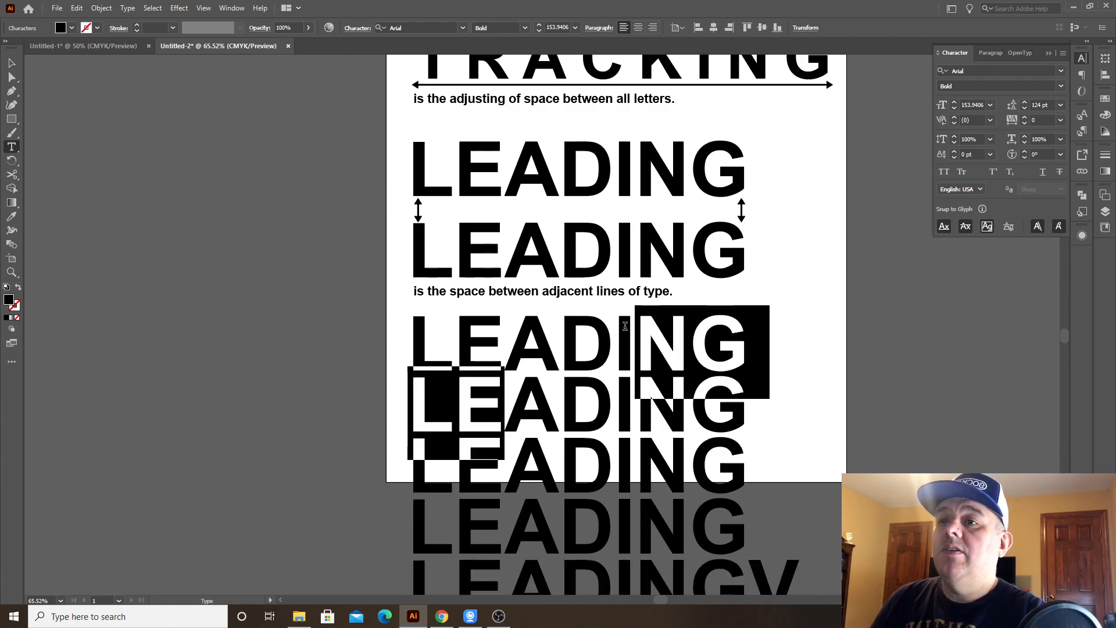
key("ctrl+z")
key("Escape")
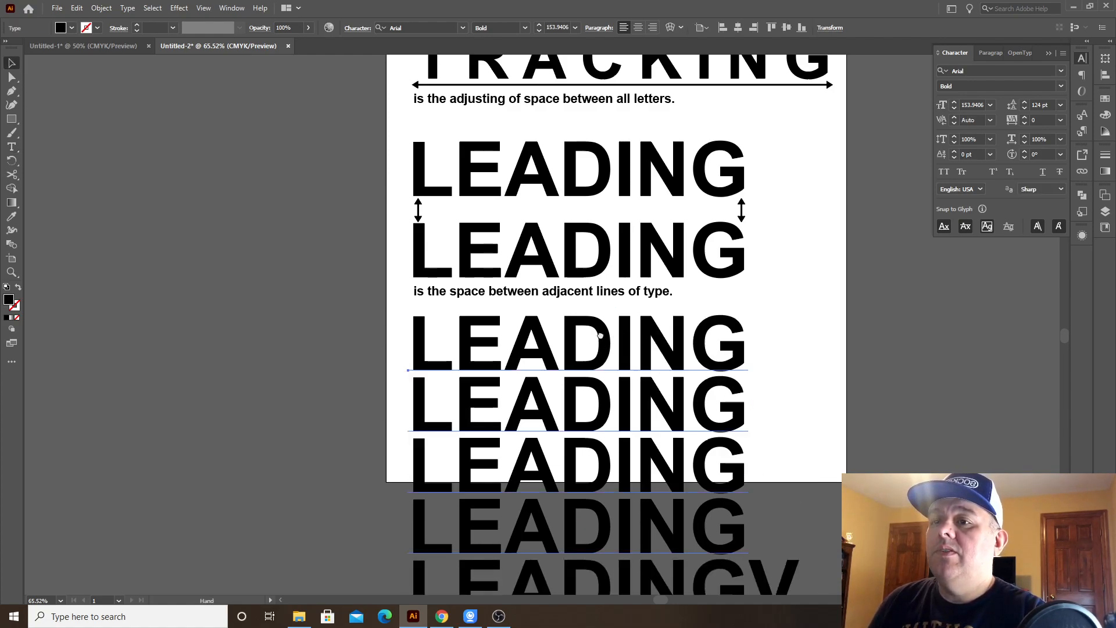
Step: Remove the stray V after the last LEADING line and move the five-line block off the artboard to its left
scroll(797, 519, "down", 3)
left_click_drag(744, 490, 794, 490)
key("BackSpace")
key("Escape")
left_click_drag(517, 353, 115, 263)
left_click_drag(393, 268, 930, 267)
left_click_drag(588, 281, 439, 250)
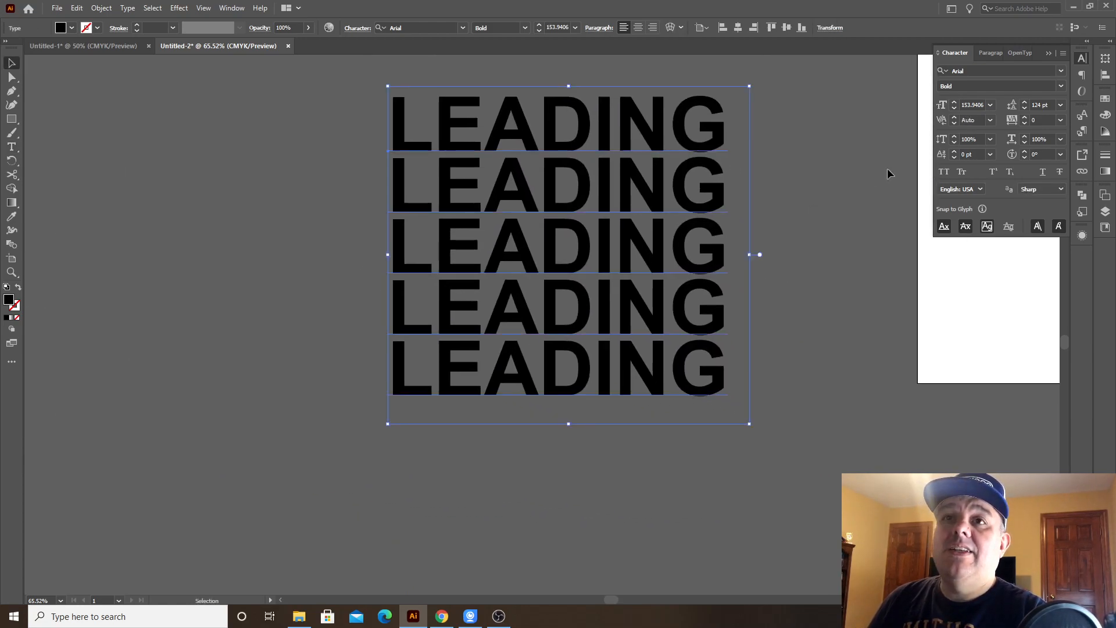
Step: Set the LEADING block's font size to 153 pt and raise its leading through 133 and 166 to 196 pt
left_click(953, 110)
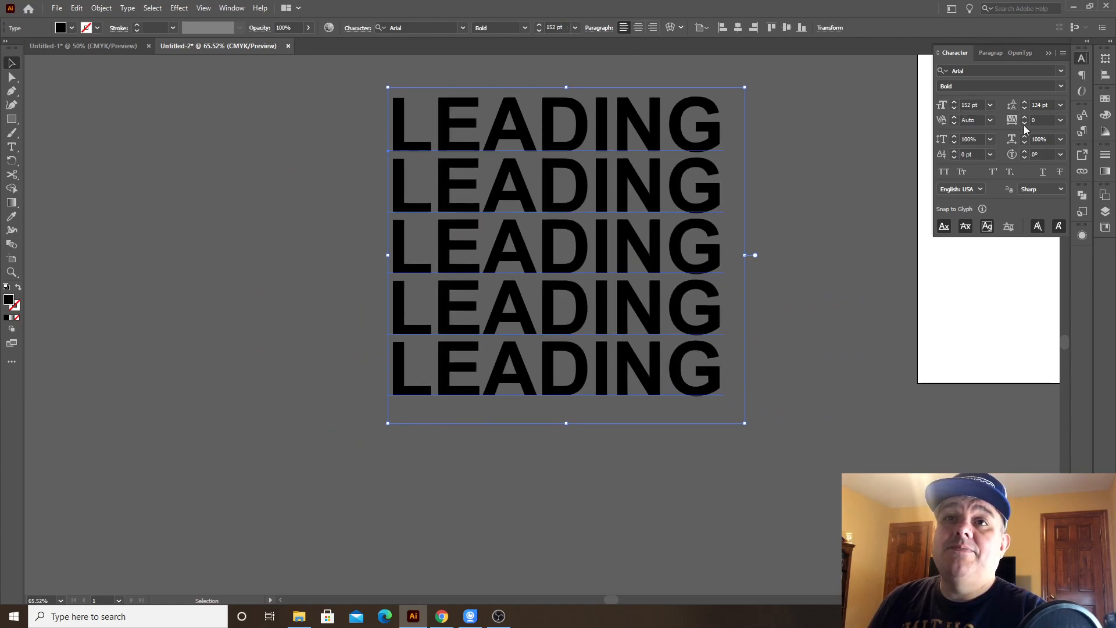
left_click(1024, 103)
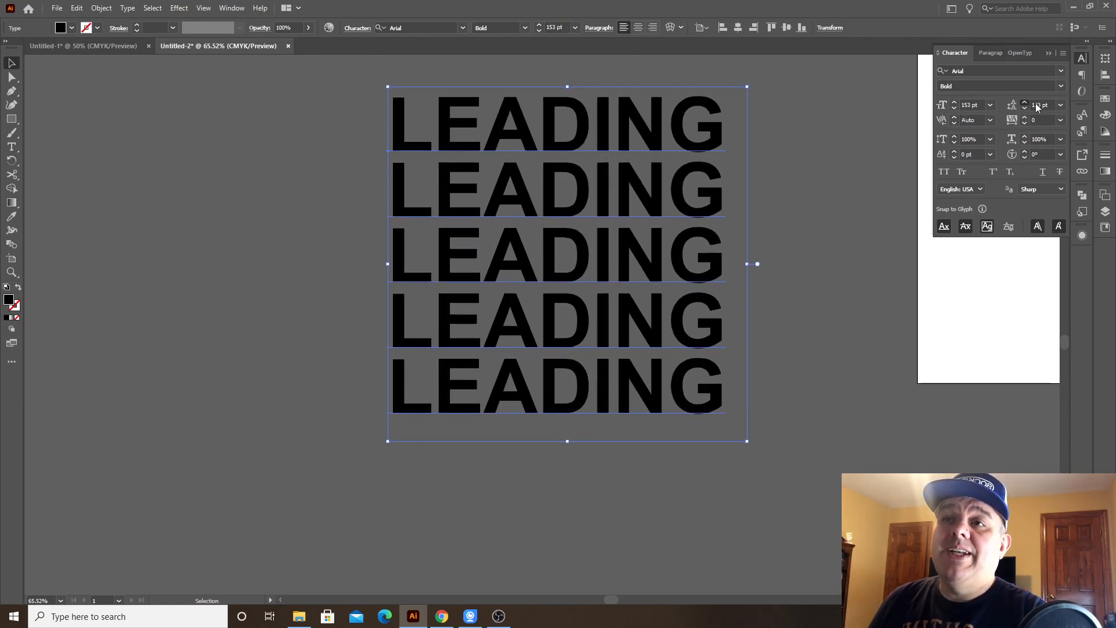
left_click(1025, 102)
left_click(1025, 103)
left_click(1025, 102)
left_click(1024, 103)
left_click(1025, 102)
left_click(1024, 104)
left_click(1025, 105)
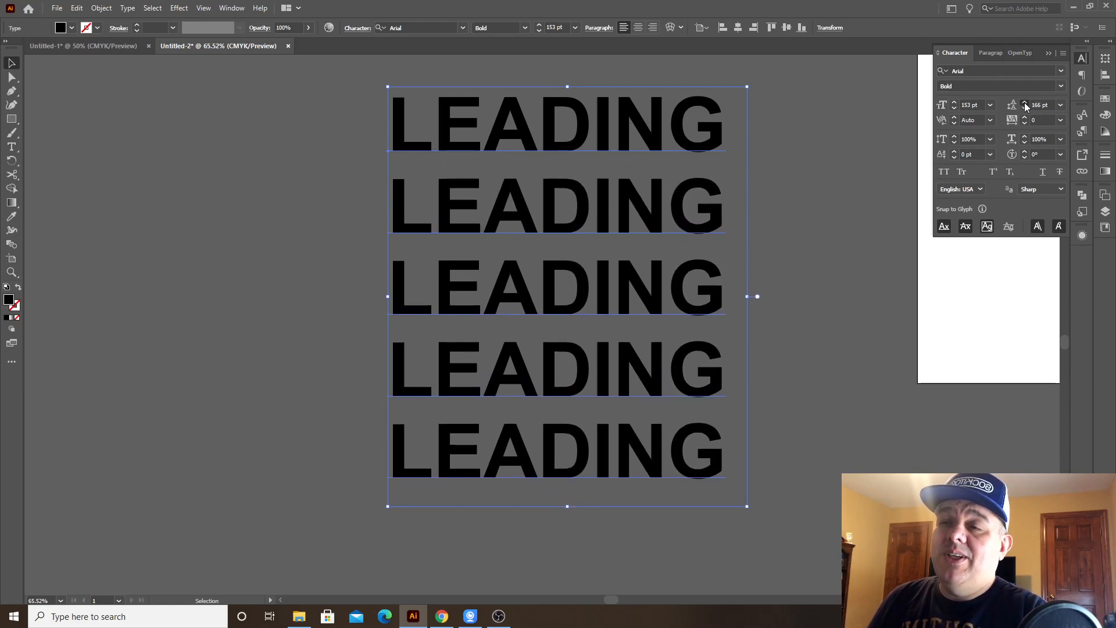
left_click(1025, 104)
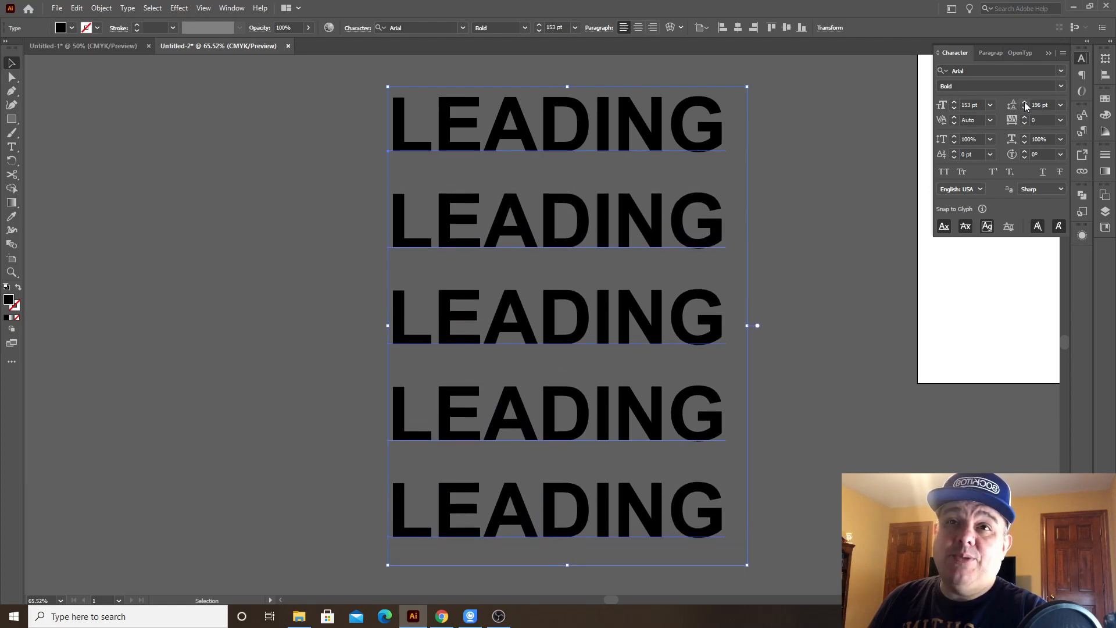
Step: Lower the LEADING block's leading through 178 and 175 to 166 pt, shifting the block slightly, and deselect it
left_click(1024, 109)
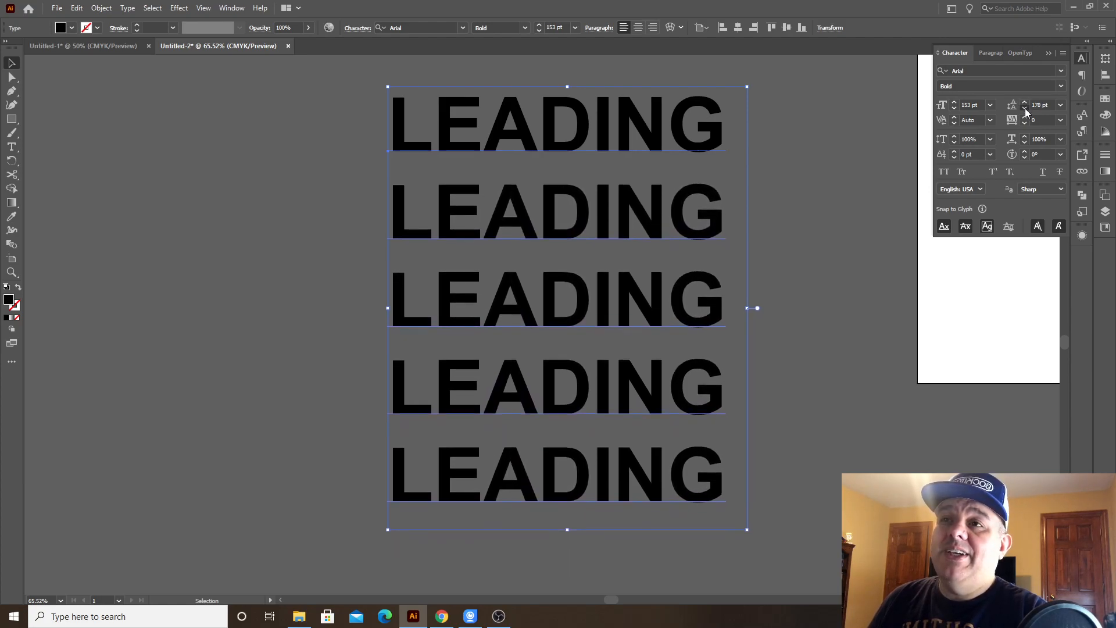
left_click(837, 204)
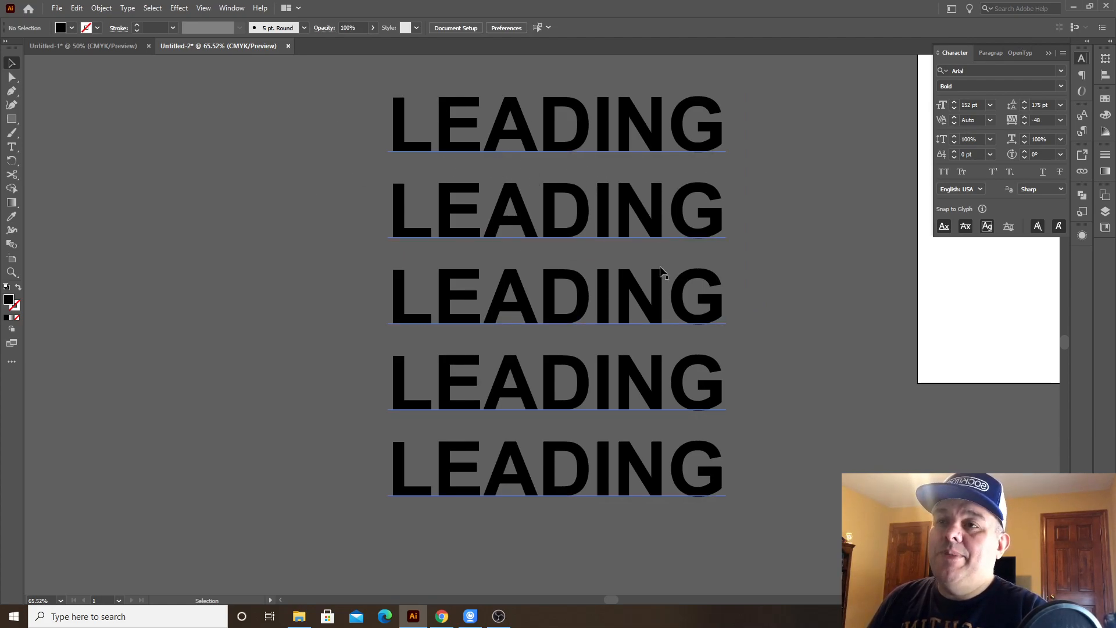
left_click_drag(700, 240, 714, 222)
left_click_drag(786, 153, 617, 247)
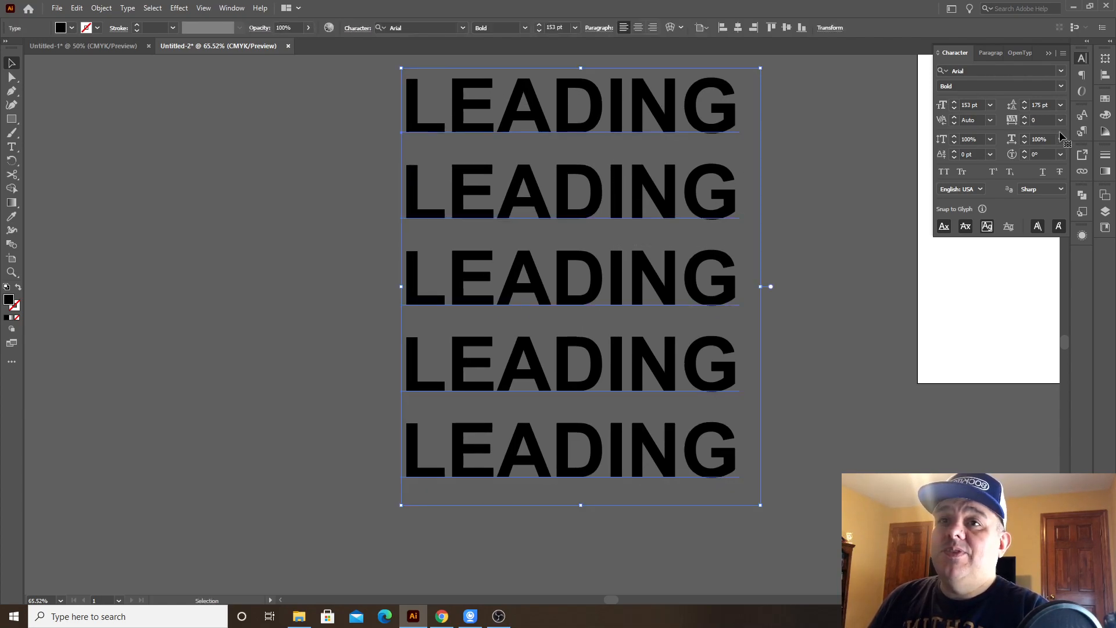
left_click(1025, 108)
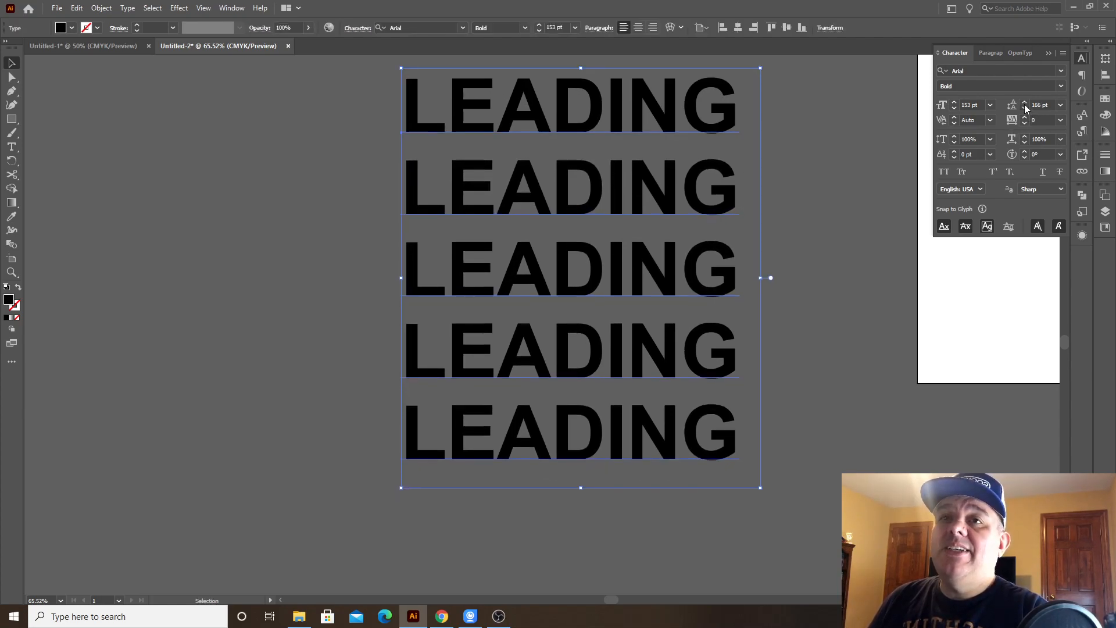
left_click(872, 182)
Step: Move the five-line LEADING block up and closer to the artboard's left edge
left_click_drag(793, 209, 598, 301)
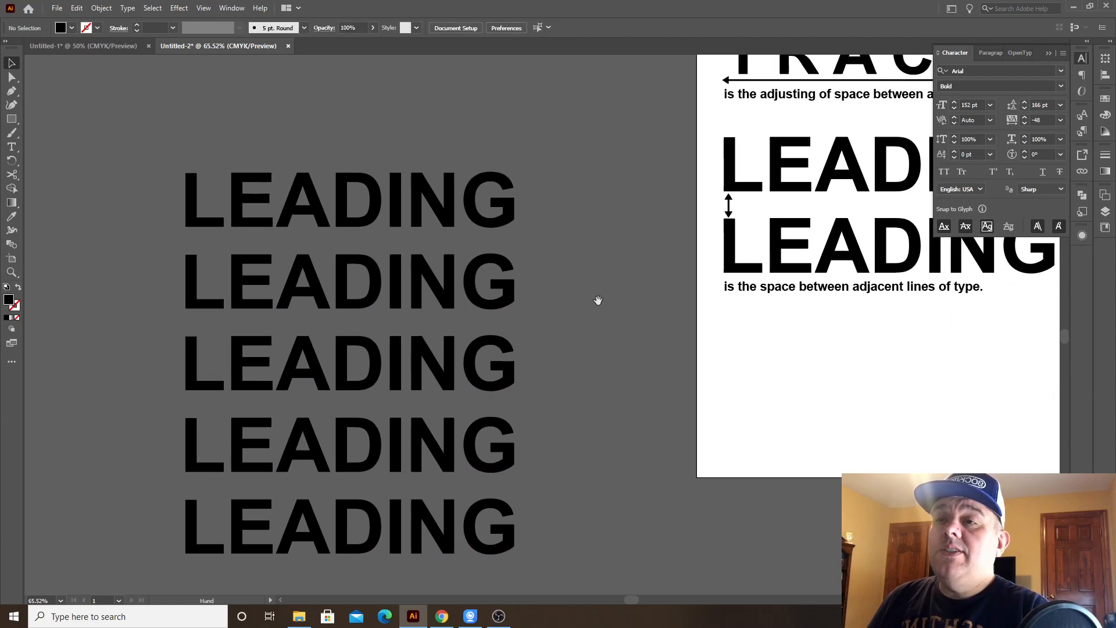
left_click_drag(437, 214, 582, 172)
left_click_drag(654, 301, 633, 411)
left_click_drag(553, 286, 559, 145)
left_click_drag(627, 242, 633, 444)
left_click_drag(566, 347, 581, 310)
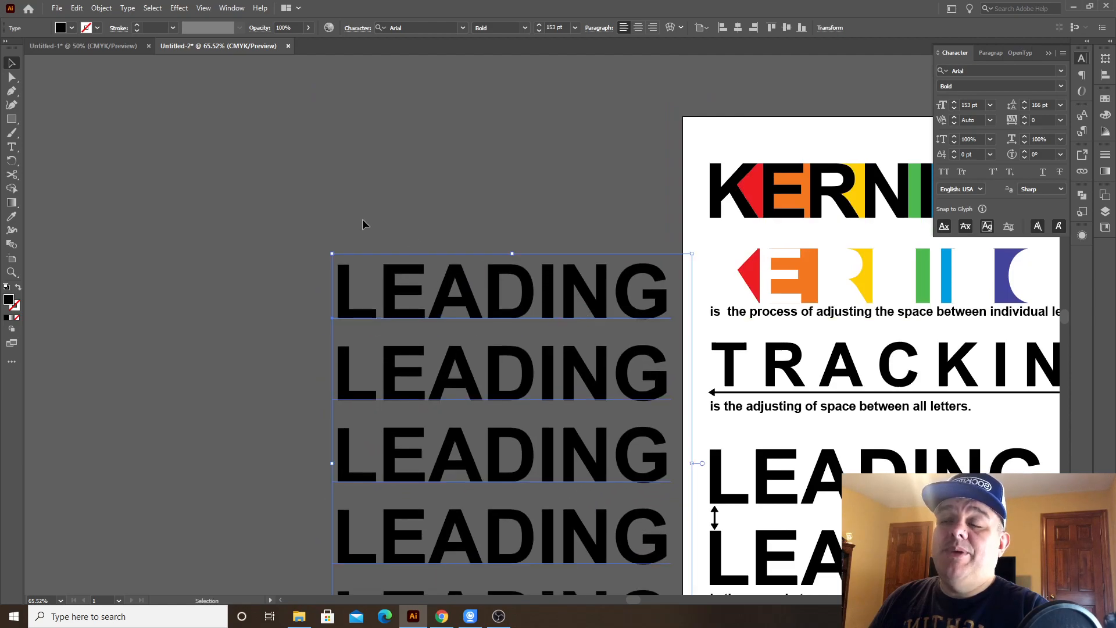
Step: Switch to the Untitled-1 document, shift the Orange& / Banana. text block slightly, and deselect it
left_click(83, 46)
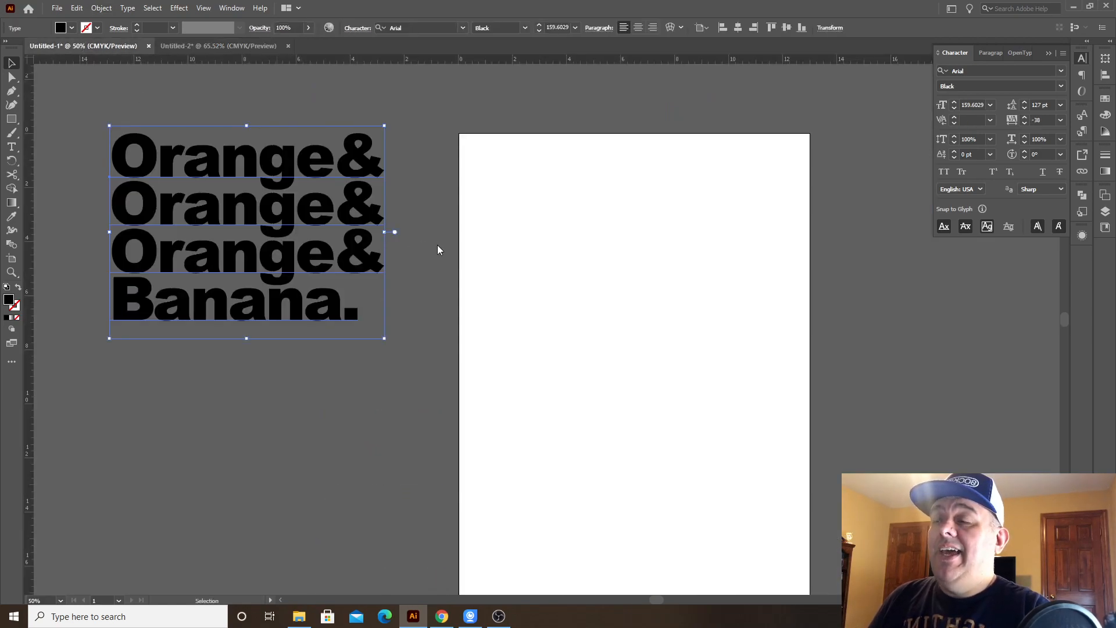
left_click(434, 223)
mouse_move(572, 253)
left_mouse_down()
mouse_move(567, 218)
mouse_move(558, 264)
left_mouse_up()
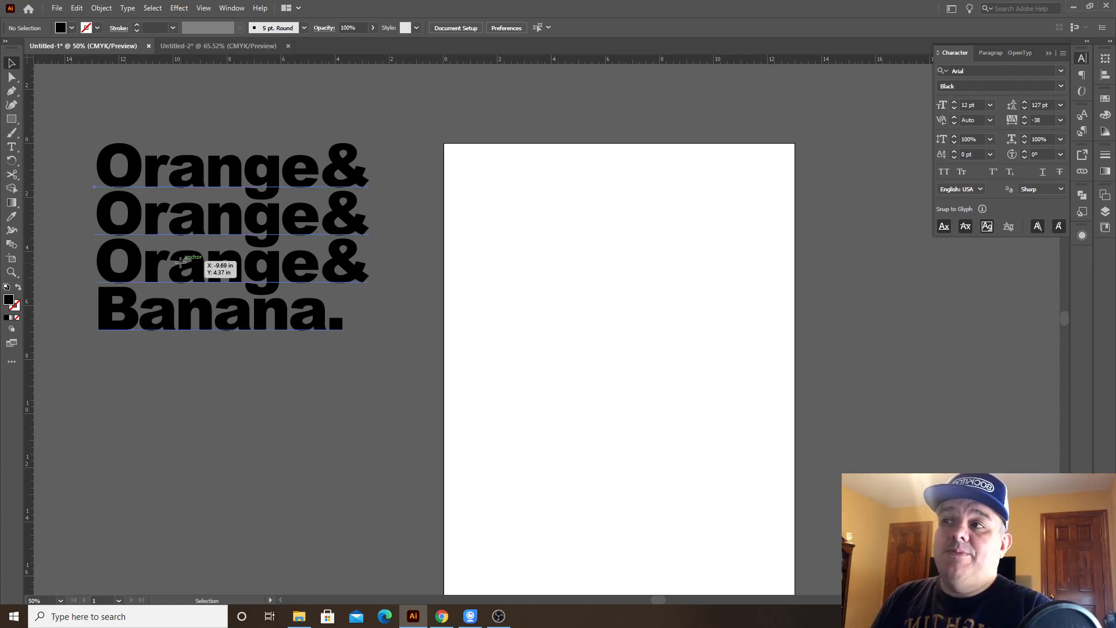
left_click_drag(212, 261, 208, 265)
left_click(514, 263)
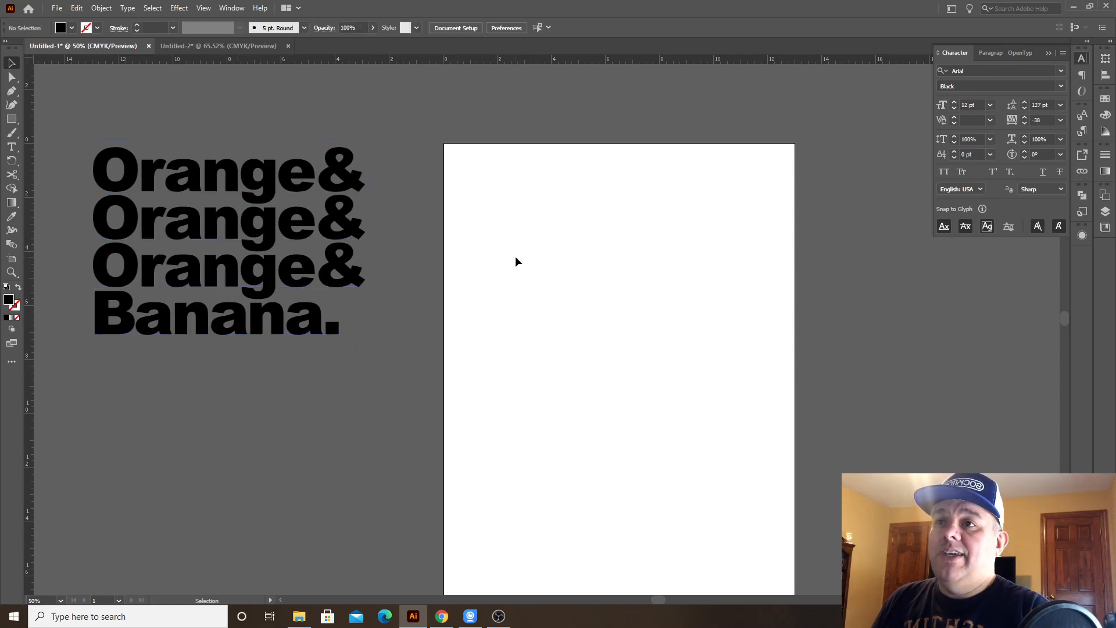
Step: Add Lorem ipsum placeholder point text on the artboard, scale it to about 103 pt, and move it toward the artboard's top
key("t")
left_click(501, 260)
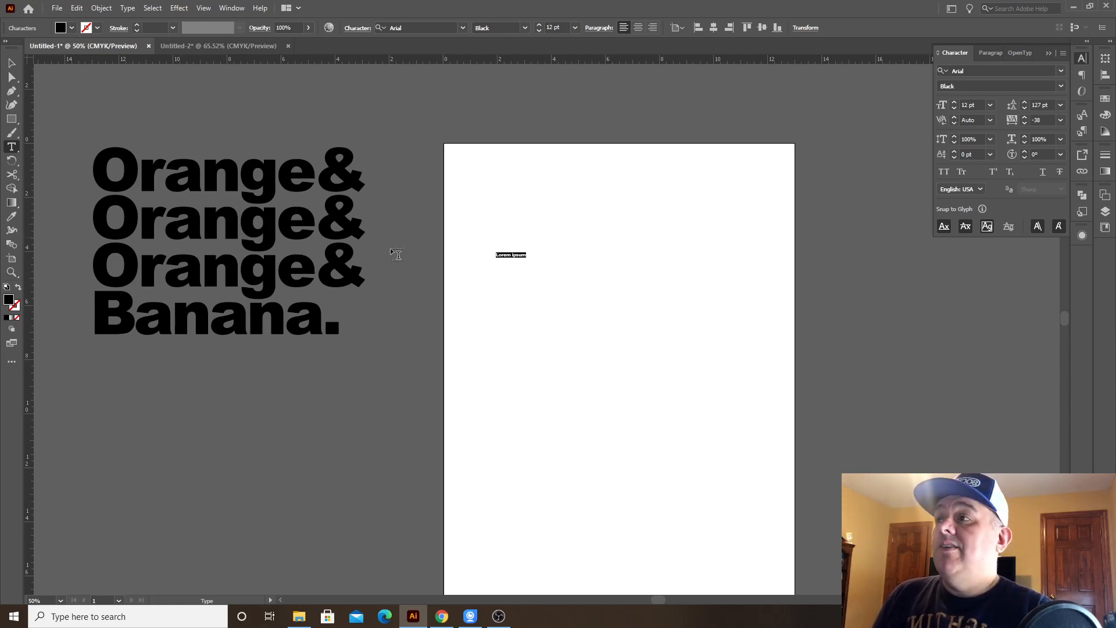
left_click(12, 62)
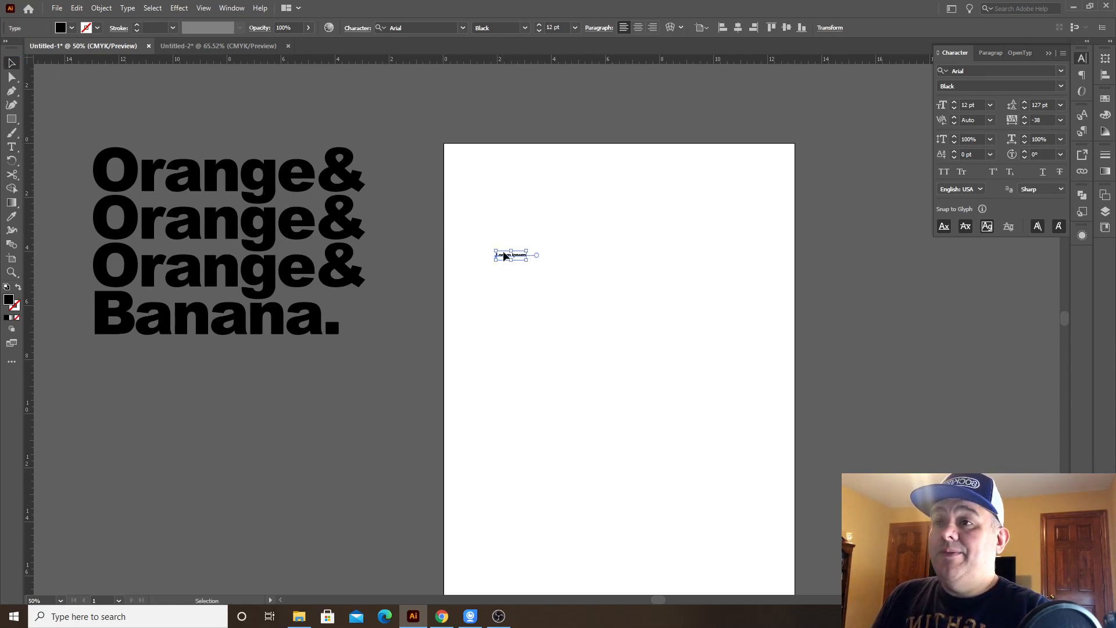
left_click_drag(526, 260, 750, 427)
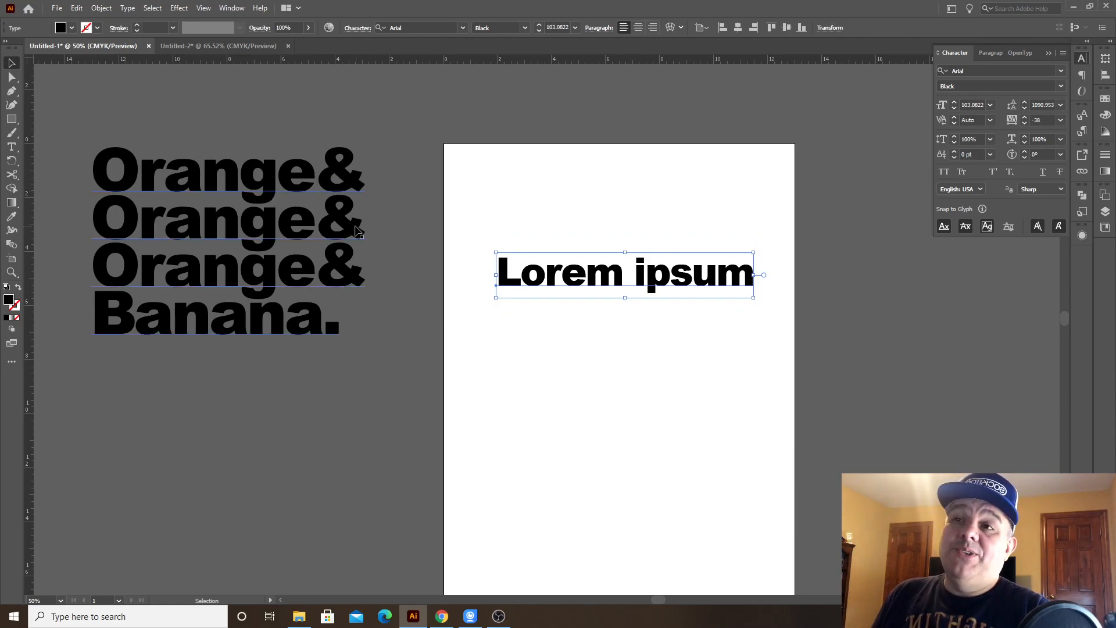
left_click_drag(626, 294, 599, 241)
Step: Replace the Lorem ipsum placeholder text with Orange&
key("t")
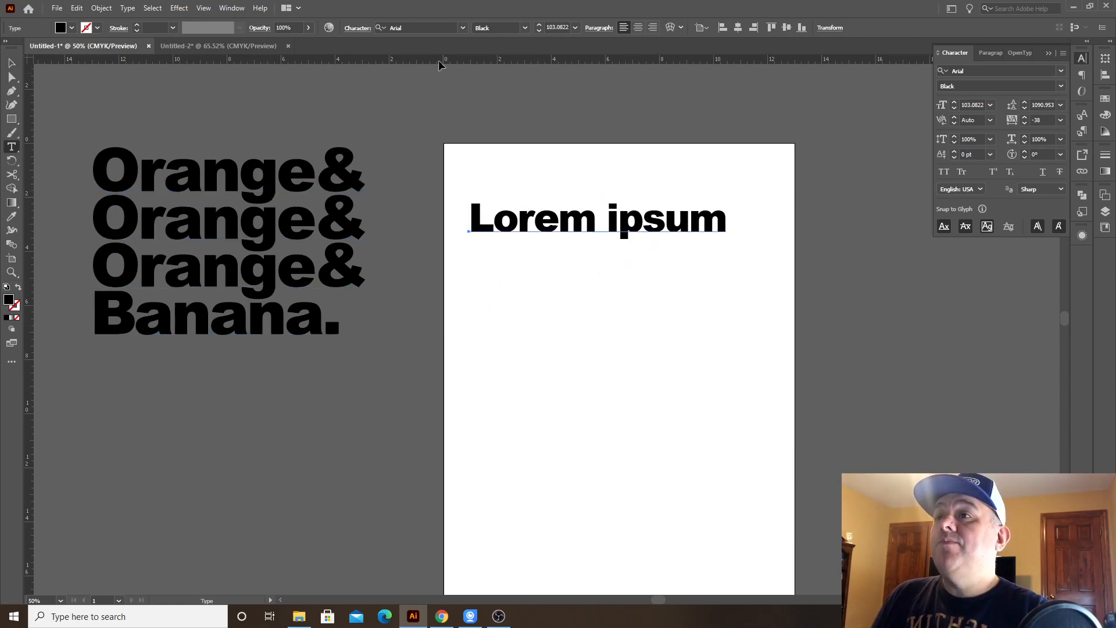
left_click(502, 29)
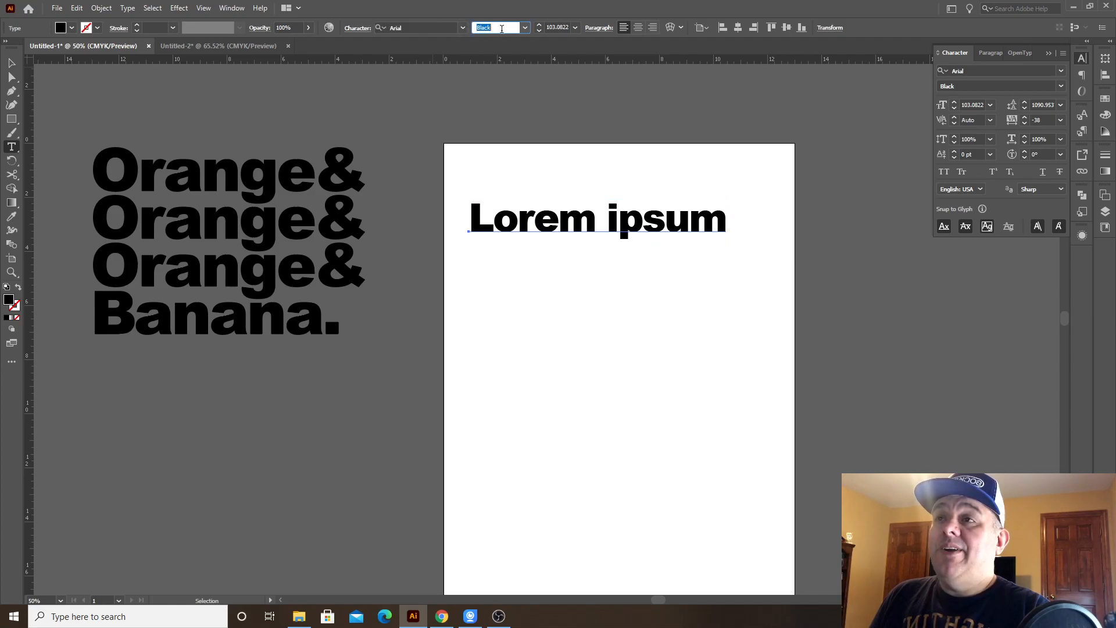
left_click(484, 227)
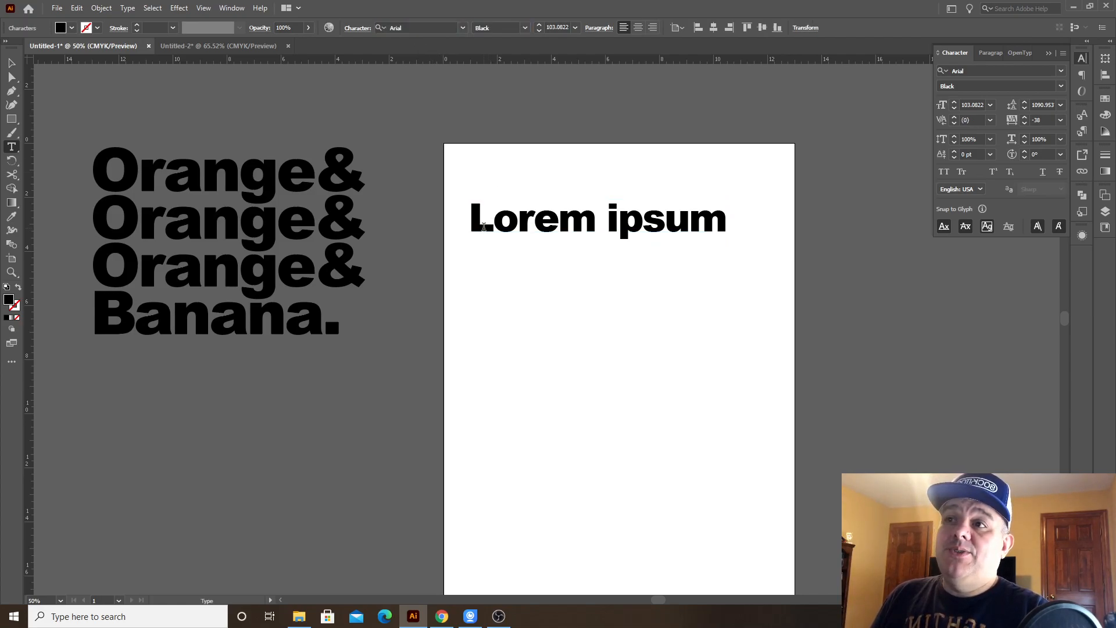
key("ctrl+a")
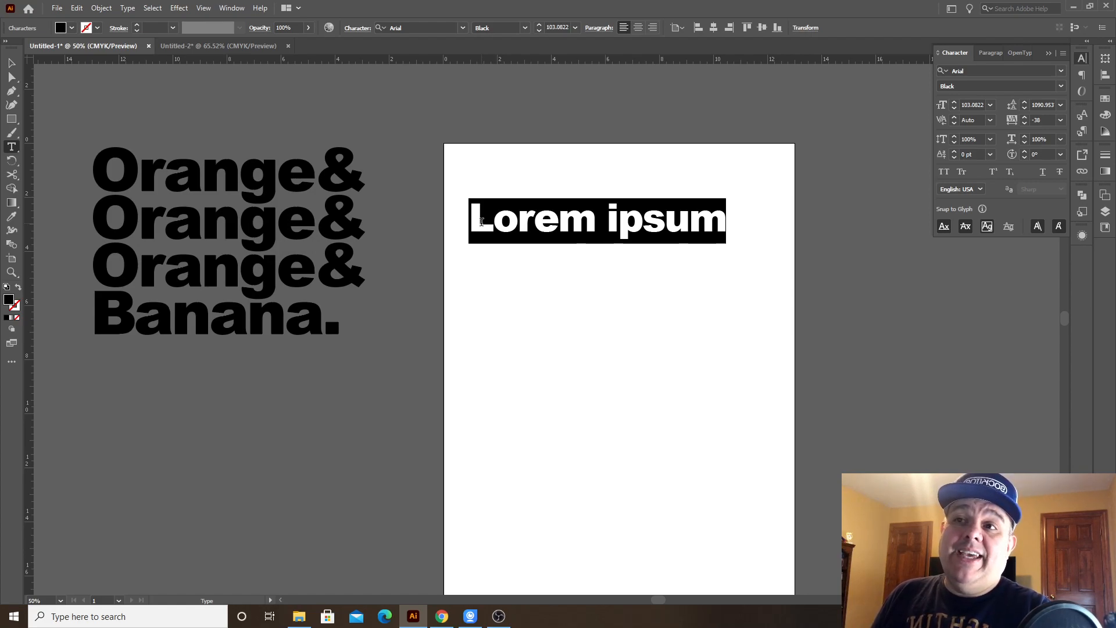
left_click(481, 222)
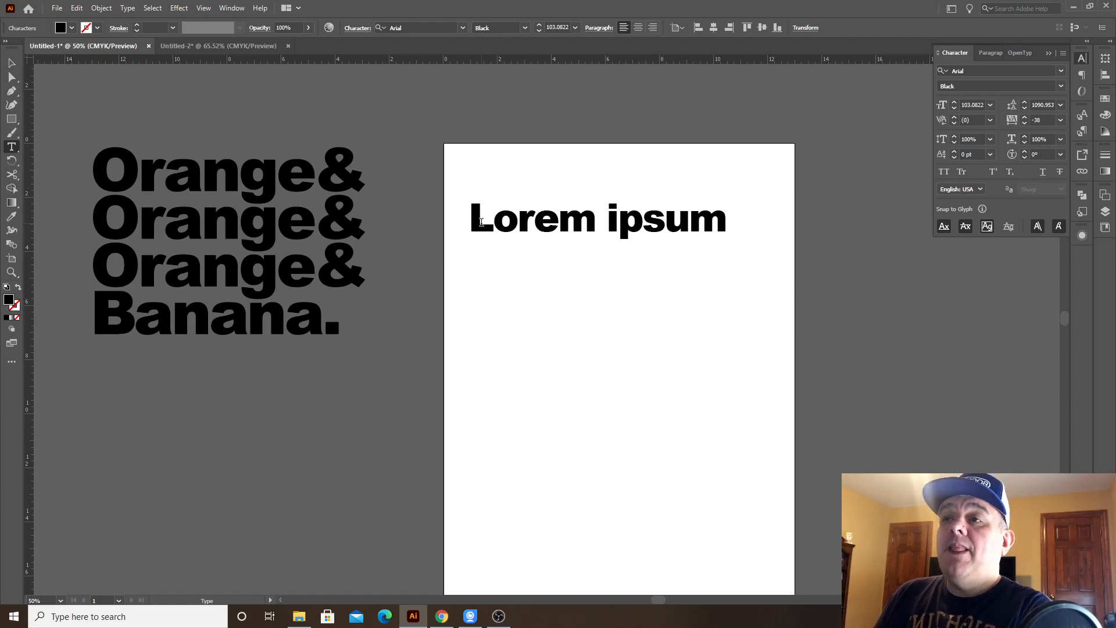
key("ctrl+a")
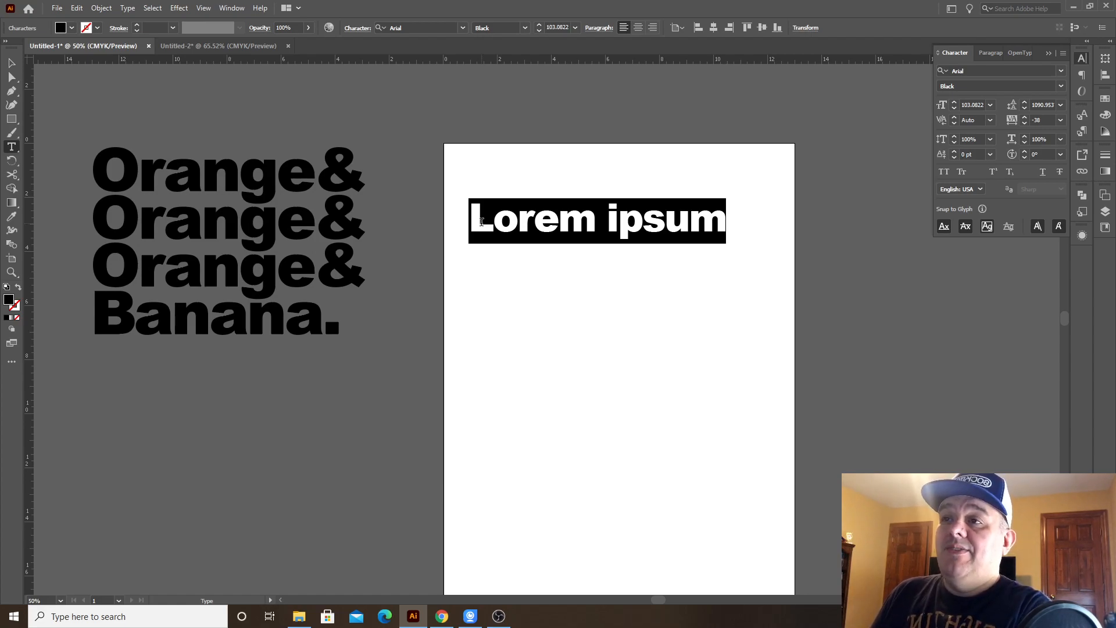
type("O")
key("BackSpace")
type("Orange")
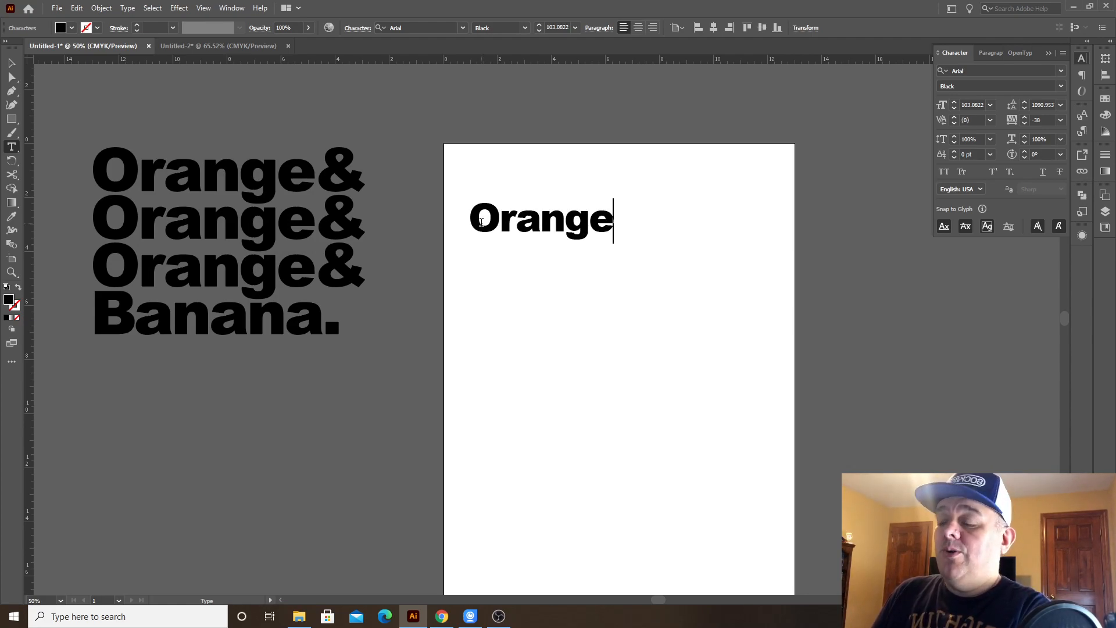
type("$")
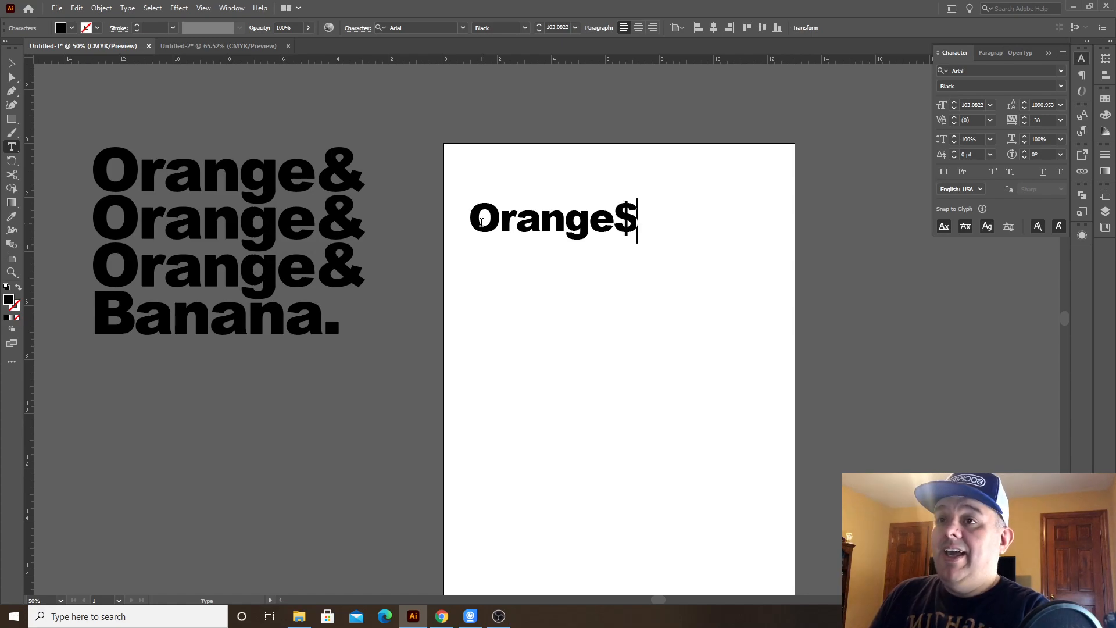
key("BackSpace")
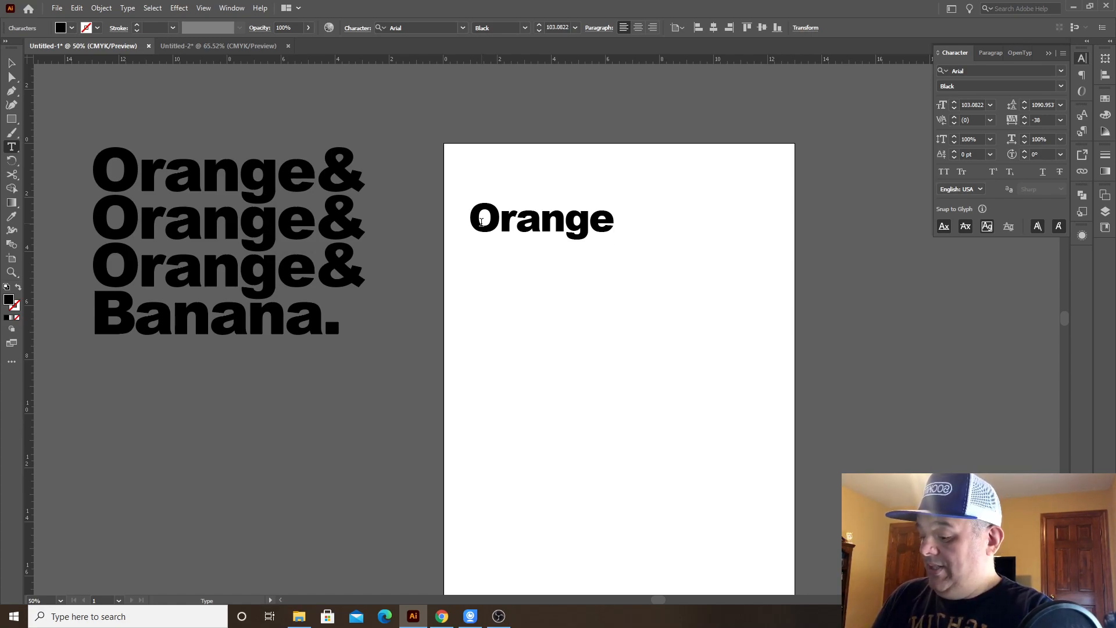
type("&")
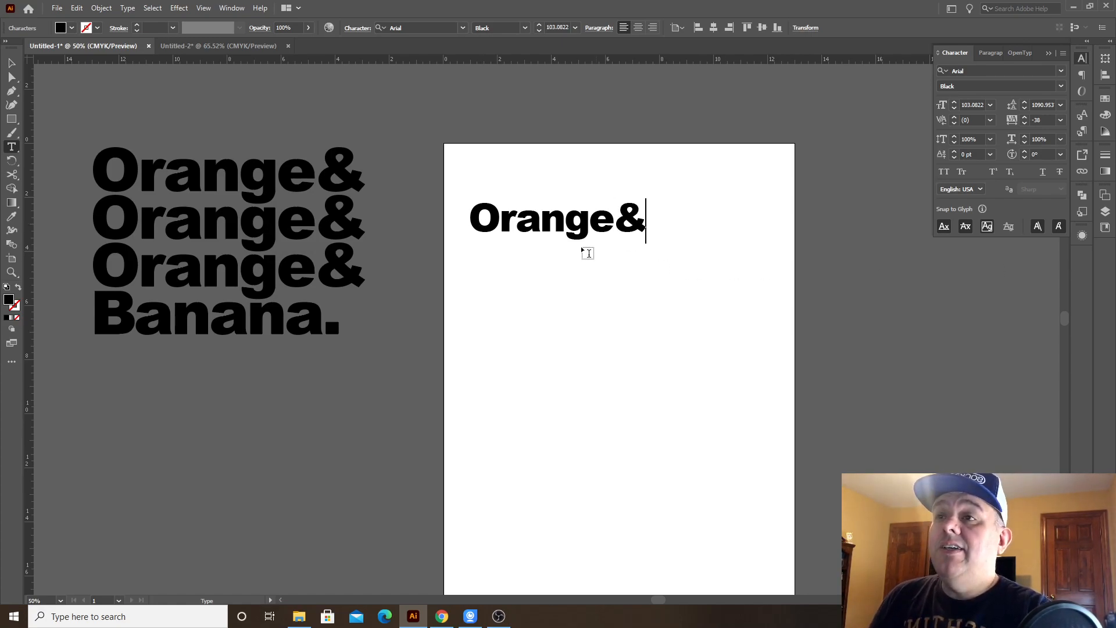
Step: Tighten the kerning between the letters of Orange&, pair by pair
key("Escape")
key("z")
left_click(533, 205)
key("t")
left_click(493, 236)
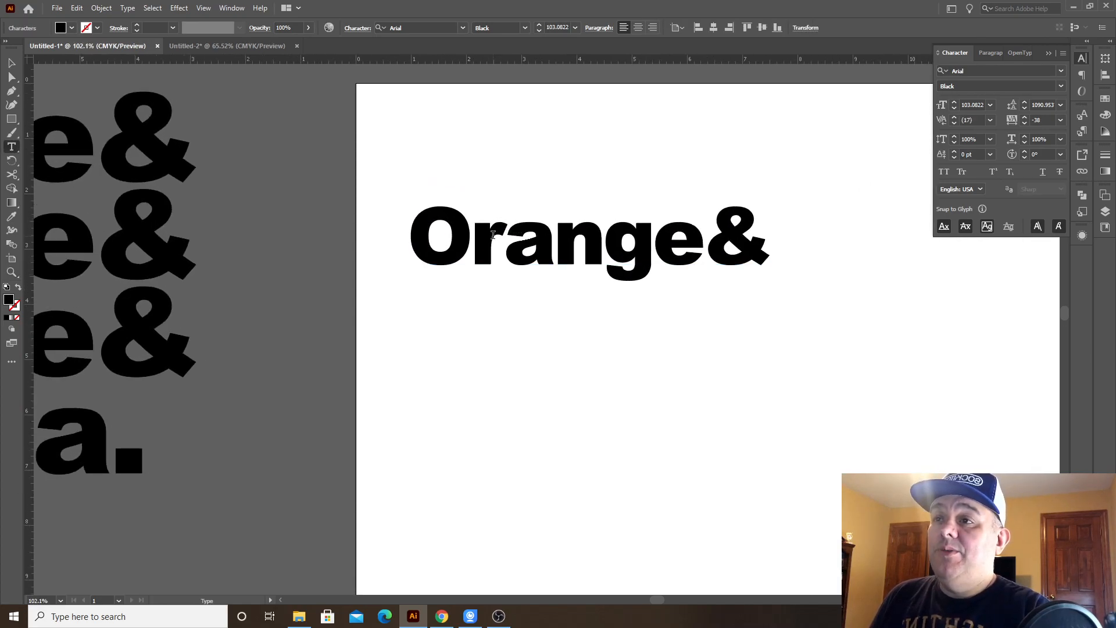
key("alt+Right")
key("Right")
key("alt+Left")
key("Right")
key("alt+Left")
key("Right")
key("alt+Left")
key("alt+Right")
key("alt+Left")
key("Right")
key("alt+Left")
key("Left")
key("Left")
key("Left")
key("Left")
key("Left")
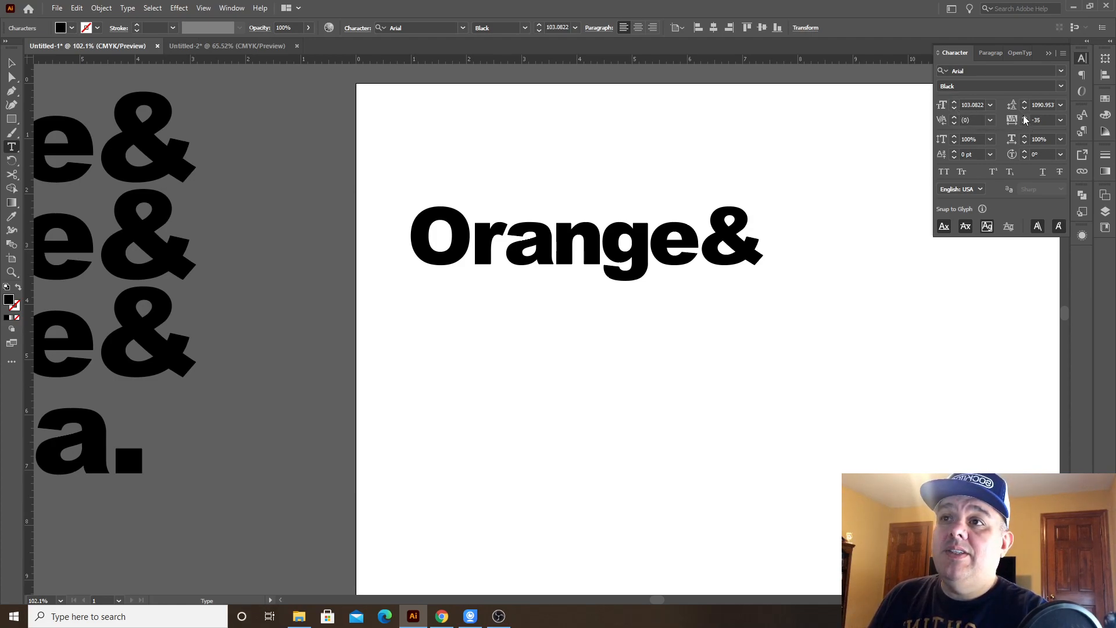
key("Escape")
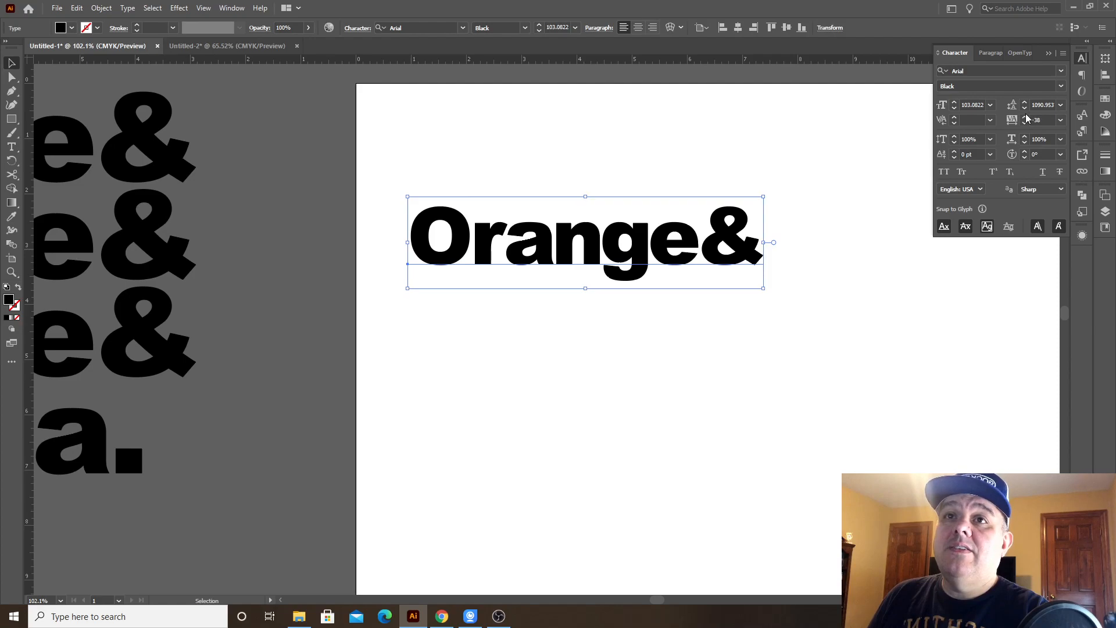
Step: Loosen the tracking of the whole Orange& text to -23 and deselect it
left_click(1024, 117)
left_click(1025, 118)
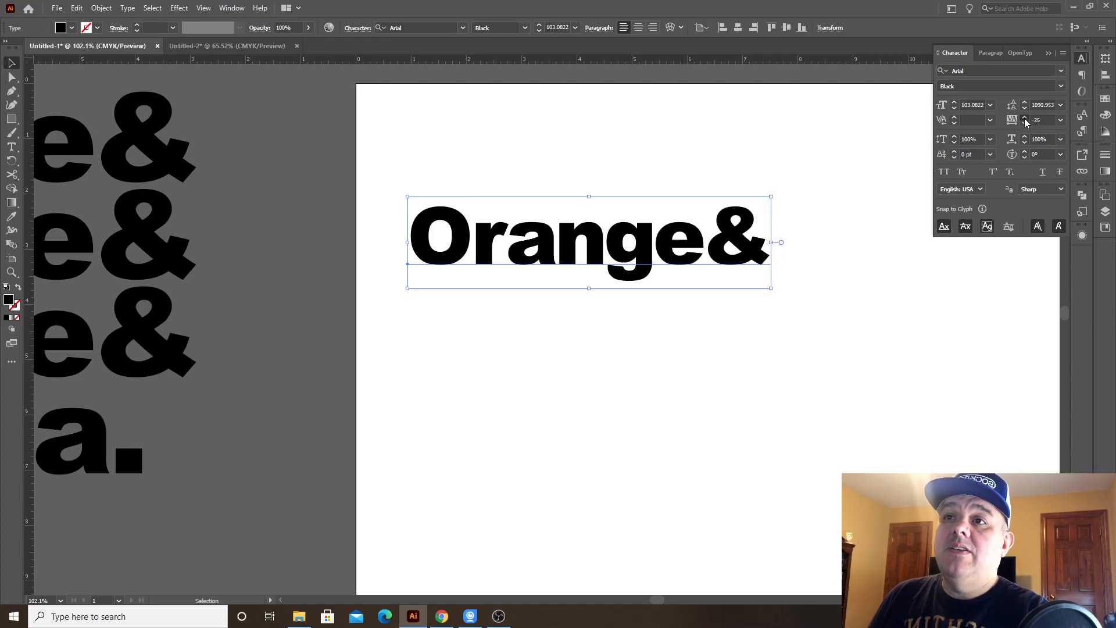
left_click(810, 279)
Step: Add a line break after Orange& on the artboard and copy the text
key("t")
left_click(734, 249)
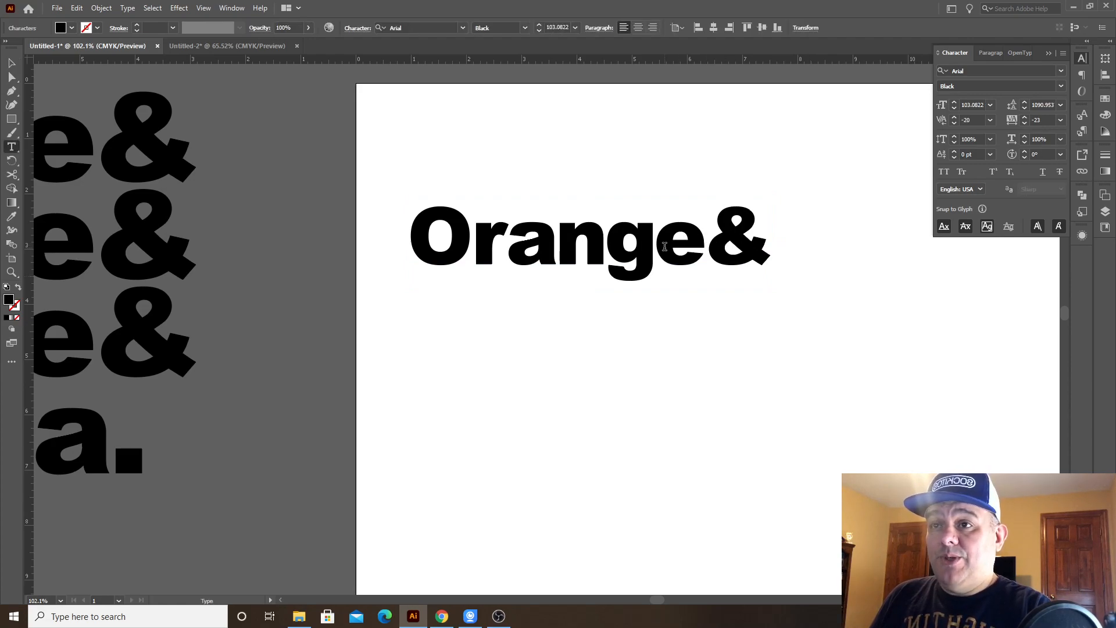
key("ctrl+a")
key("Right")
key("Return")
key("ctrl+v")
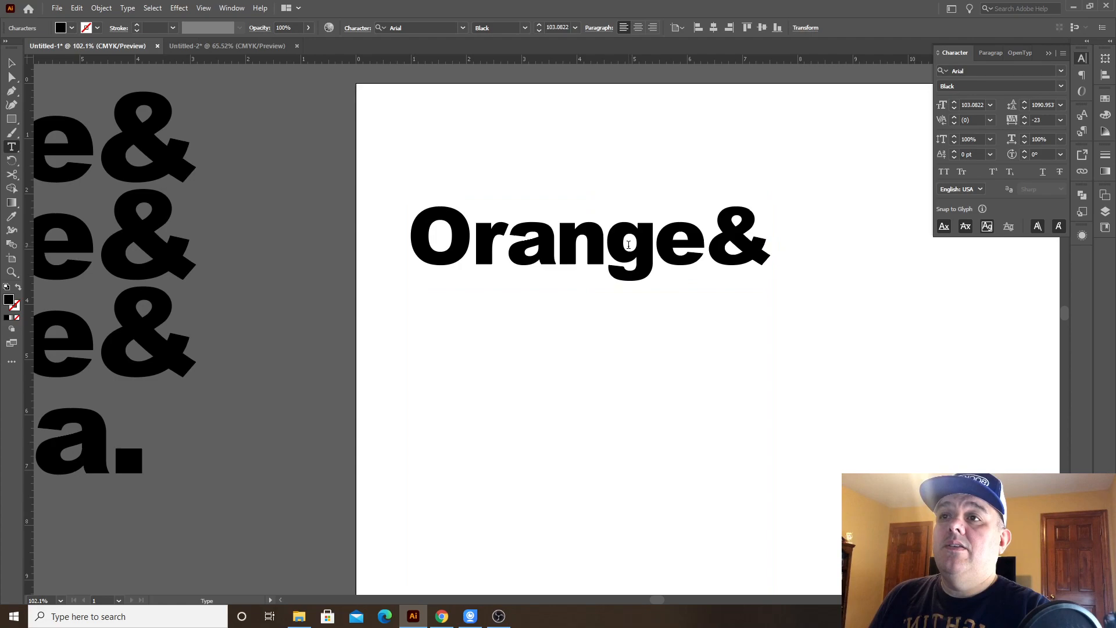
key("ctrl+a")
key("ctrl+c")
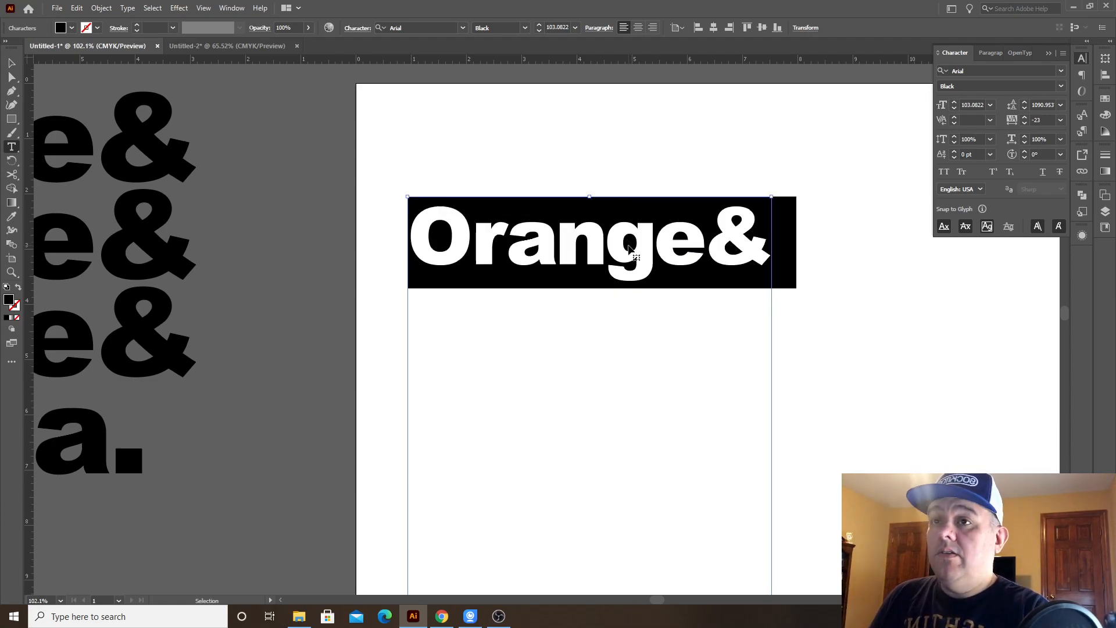
left_click(629, 244)
key("Right")
key("Right")
key("Right")
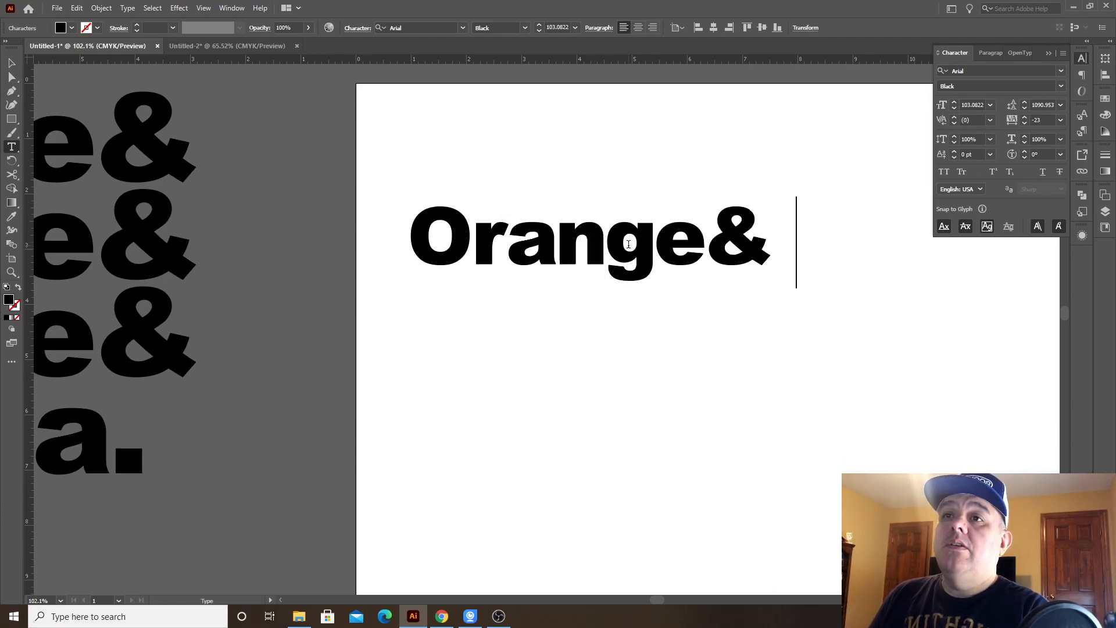
left_click(628, 244)
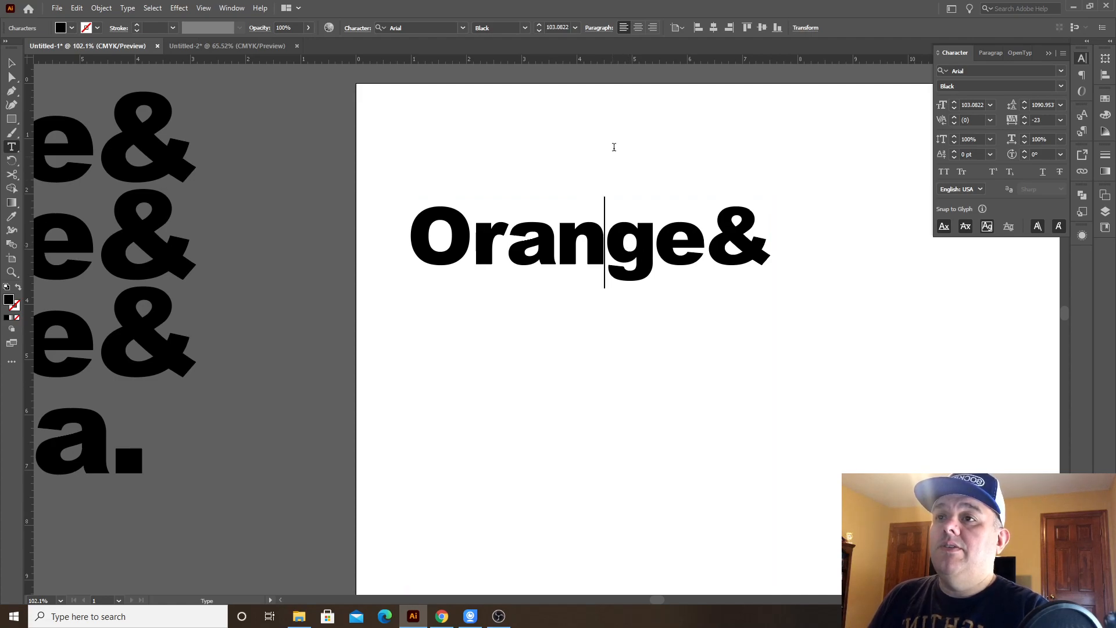
type("z")
key("BackSpace")
key("Escape")
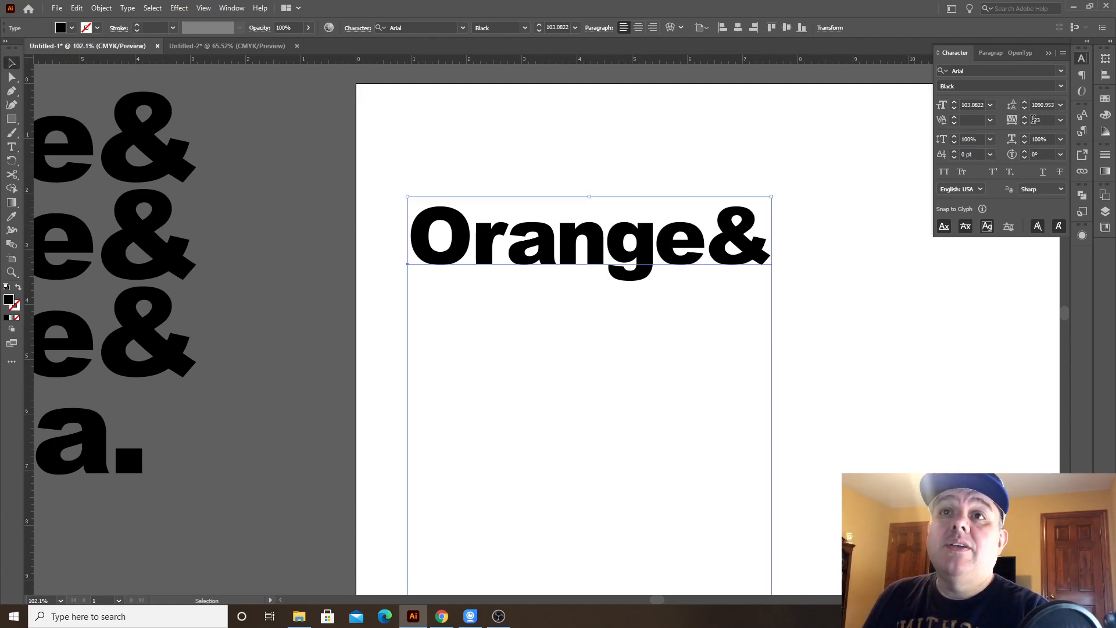
Step: Set the Orange& text's leading to Auto and remove the extra line break after it
left_click(1061, 107)
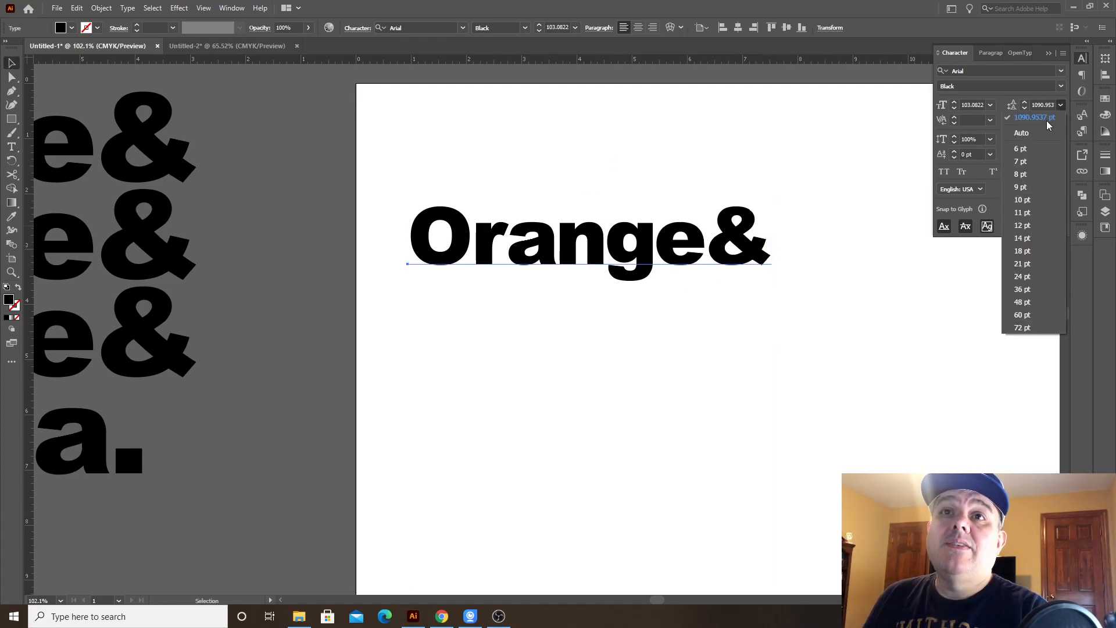
left_click(1037, 138)
double_click(649, 264)
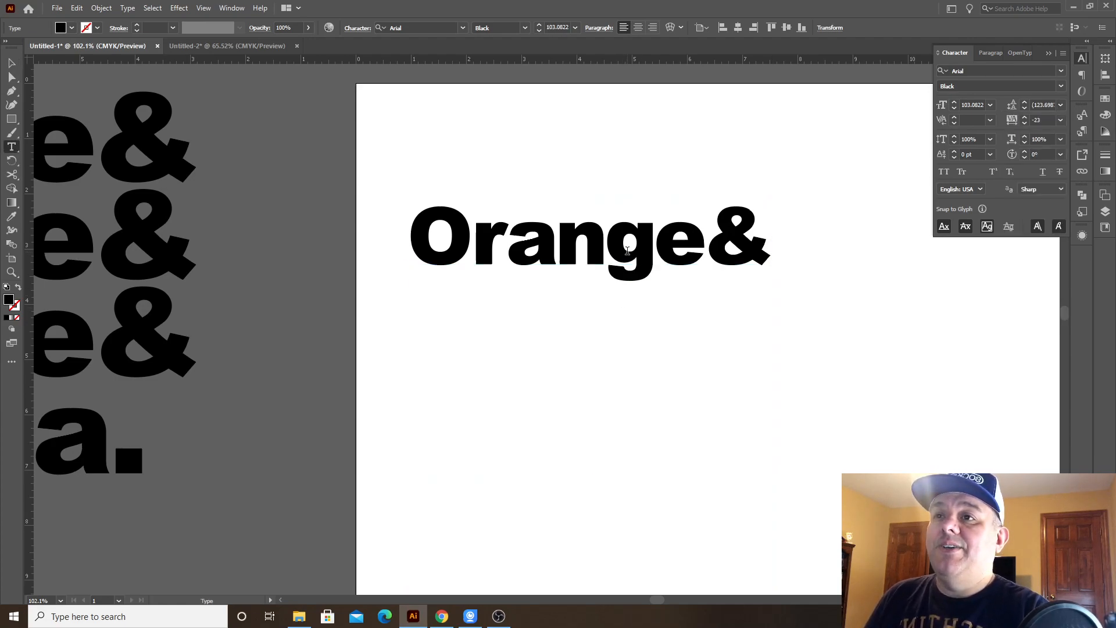
key("End")
key("Return")
key("BackSpace")
key("BackSpace")
Step: Paste two more Orange& lines below the first and start a fourth line
key("ctrl+a")
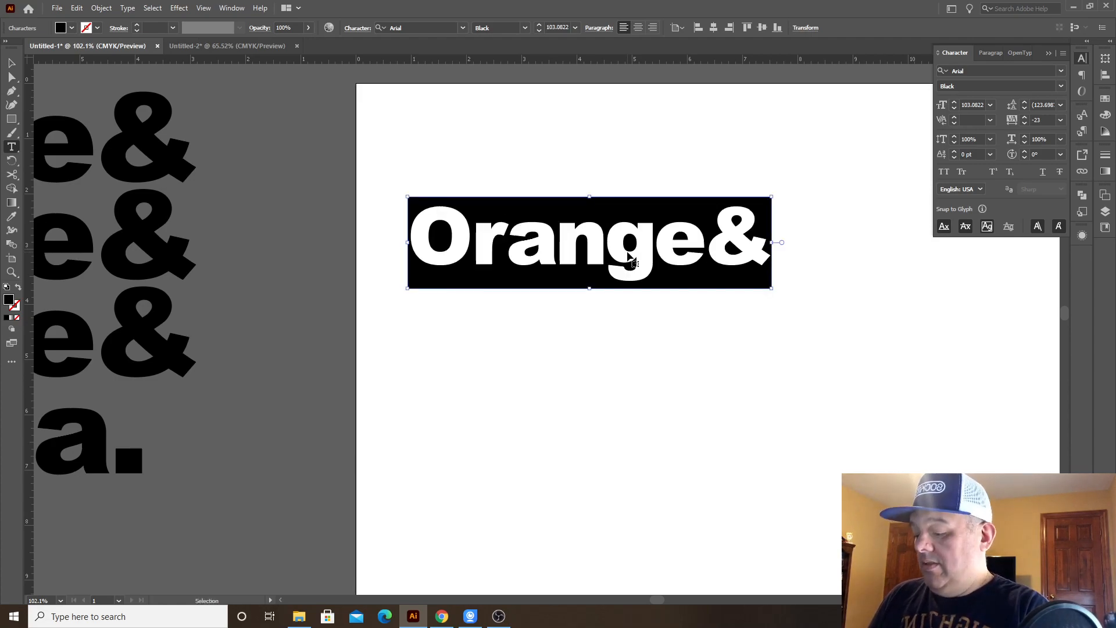
key("End")
key("Return")
key("ctrl+v")
key("Return")
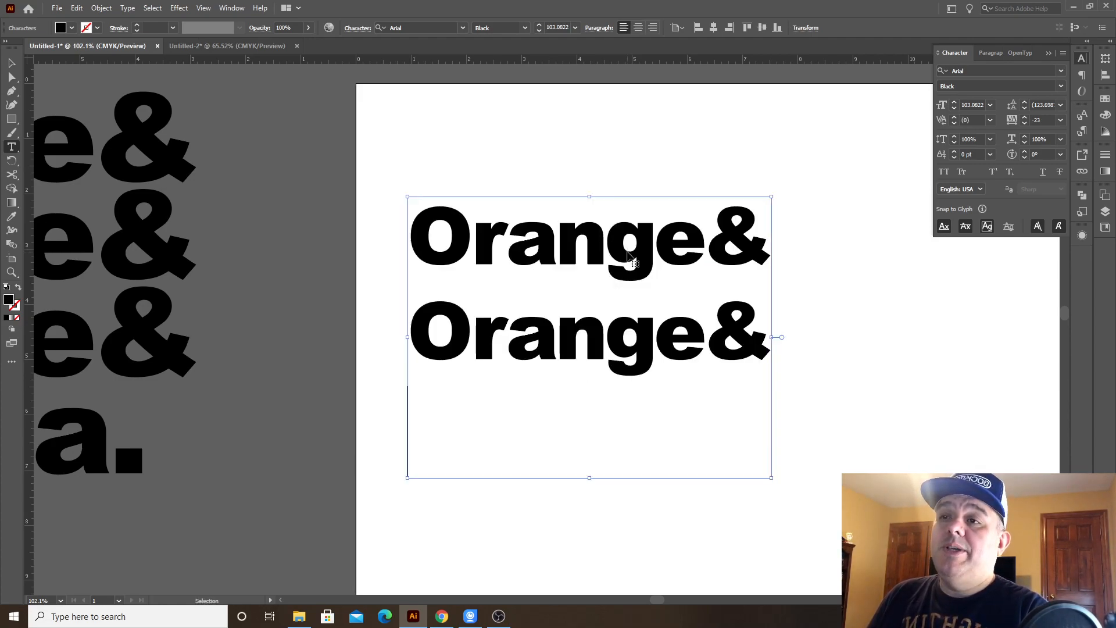
key("ctrl+v")
key("Return")
Step: Enter Banana. as the fourth line and finish editing the text
type("b")
key("BackSpace")
type("b")
key("BackSpace")
type("b")
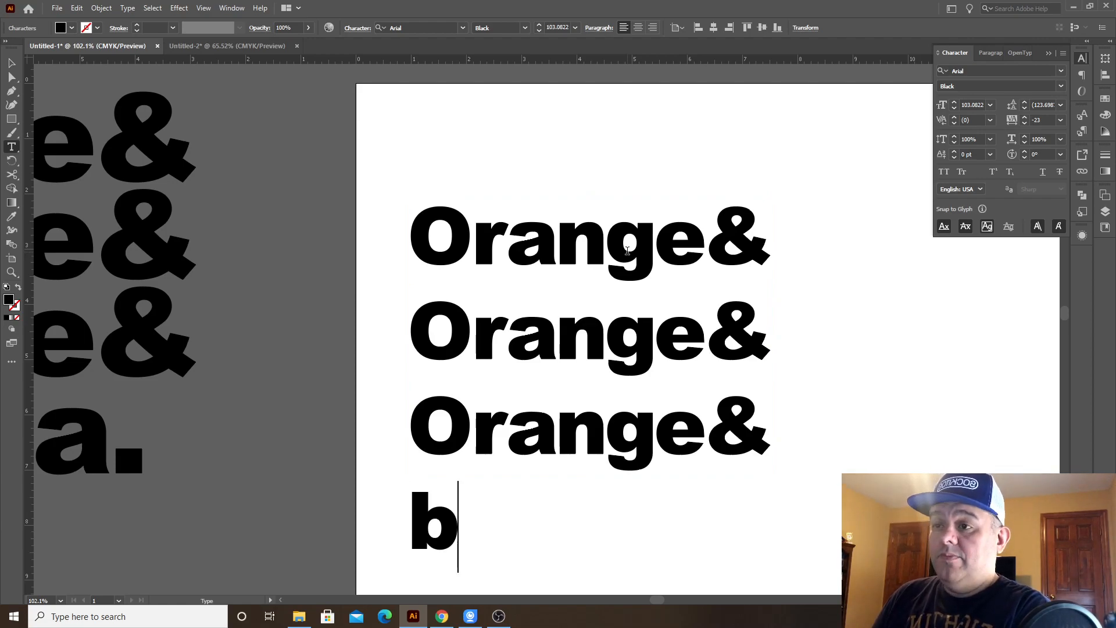
key("BackSpace")
type("B")
type("anm")
key("BackSpace")
type("an")
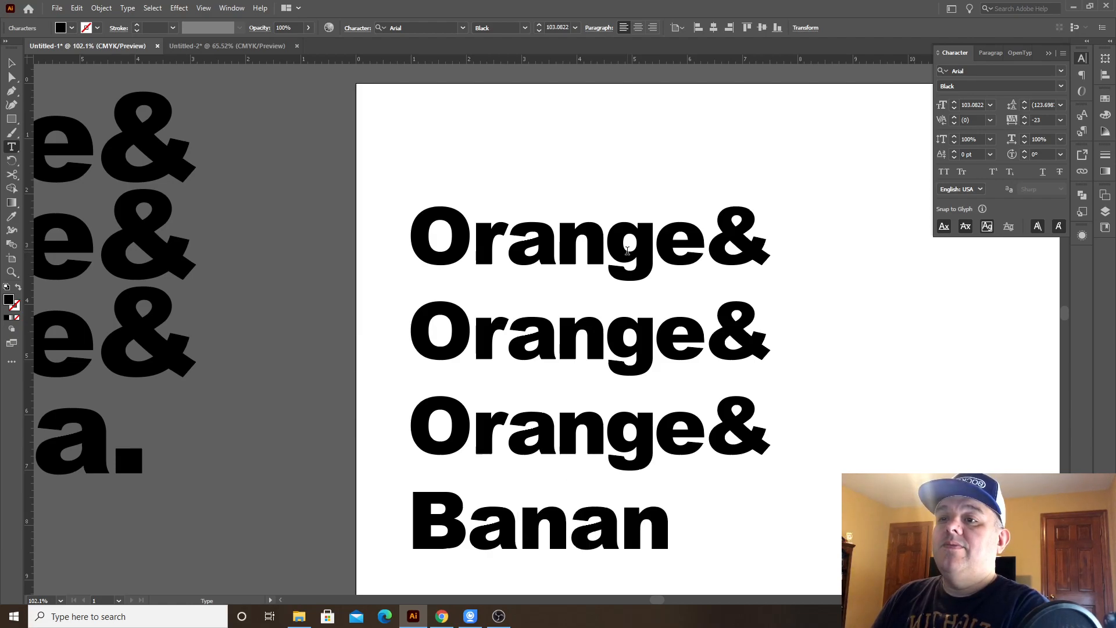
type("a")
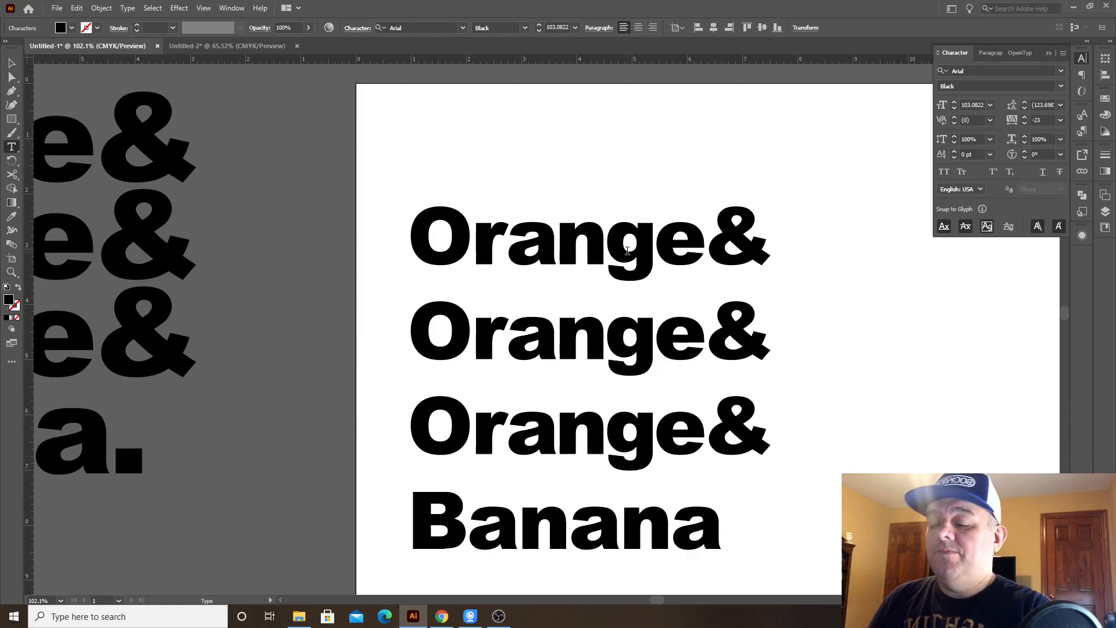
type(".")
key("Escape")
Step: Tighten the kerning of successive letter pairs in Banana. to -20 and finish editing
left_click_drag(683, 388, 538, 328)
key("ctrl+shift+a")
left_click_drag(486, 187, 526, 151)
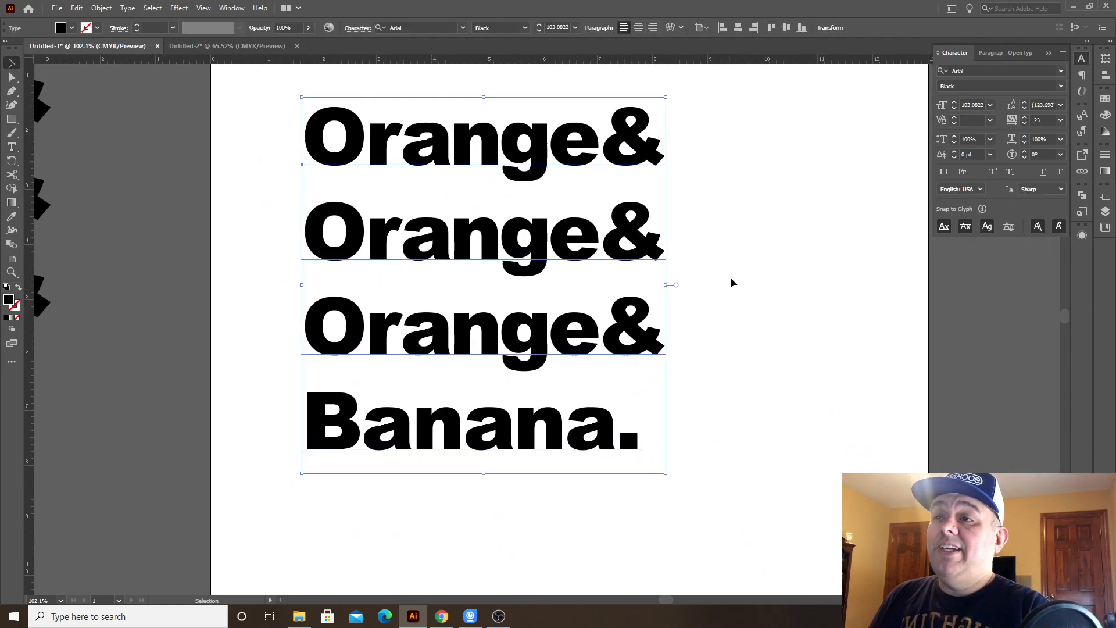
key("t")
left_click(374, 433)
key("alt+Left")
key("Right")
key("alt+Left")
key("Right")
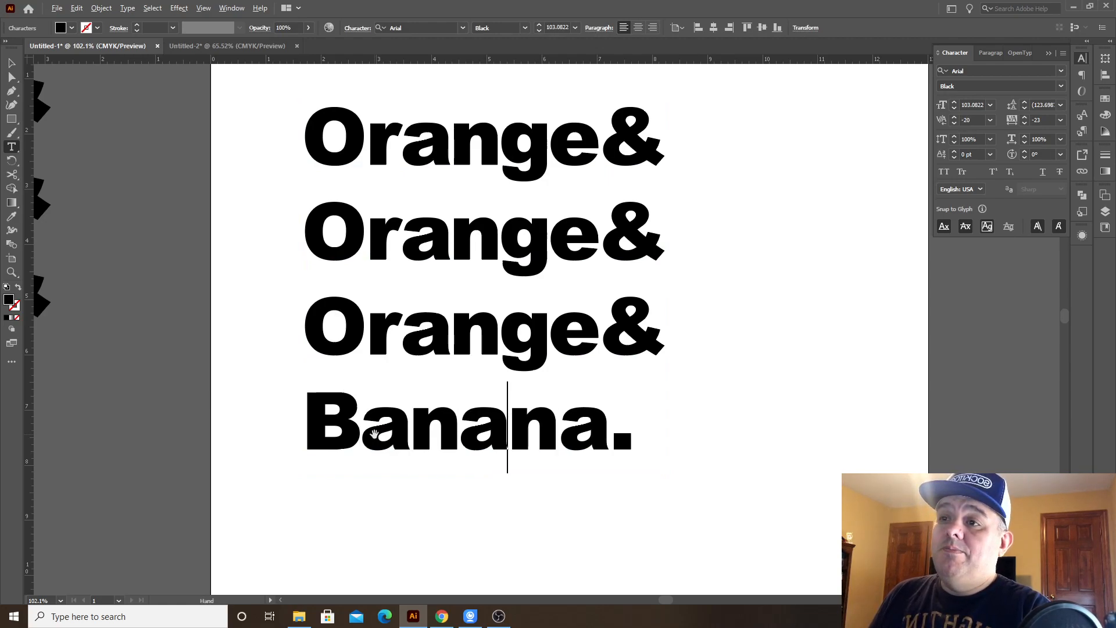
key("Right")
key("alt+Left")
key("Escape")
Step: Lower the leading of the four-line Orange& / Banana. block to 87 pt
left_click_drag(375, 434, 350, 482)
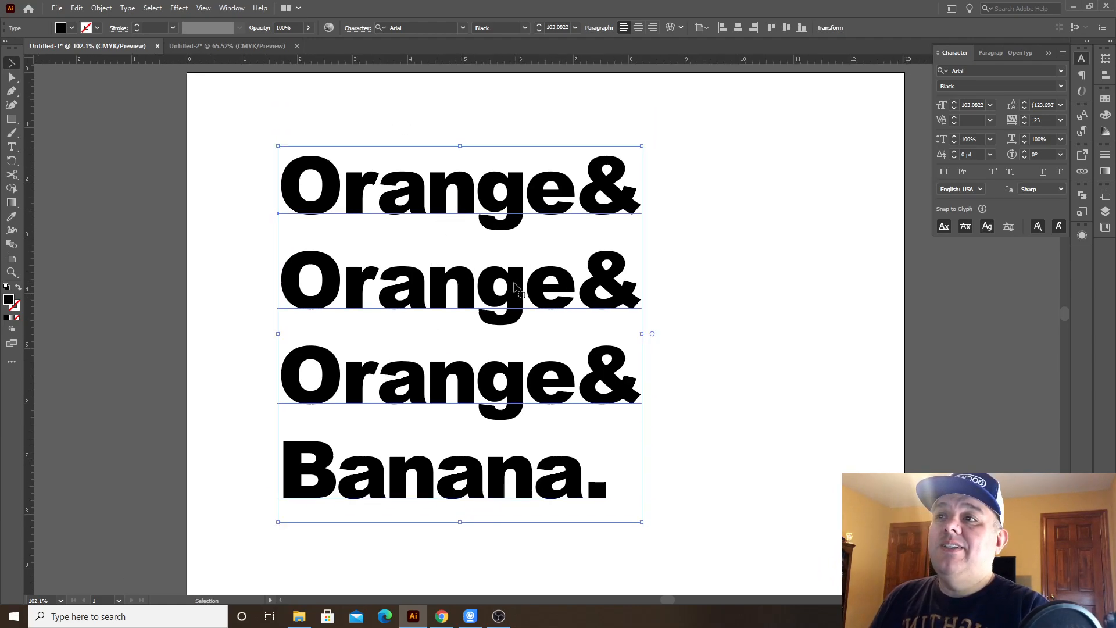
left_click(1024, 109)
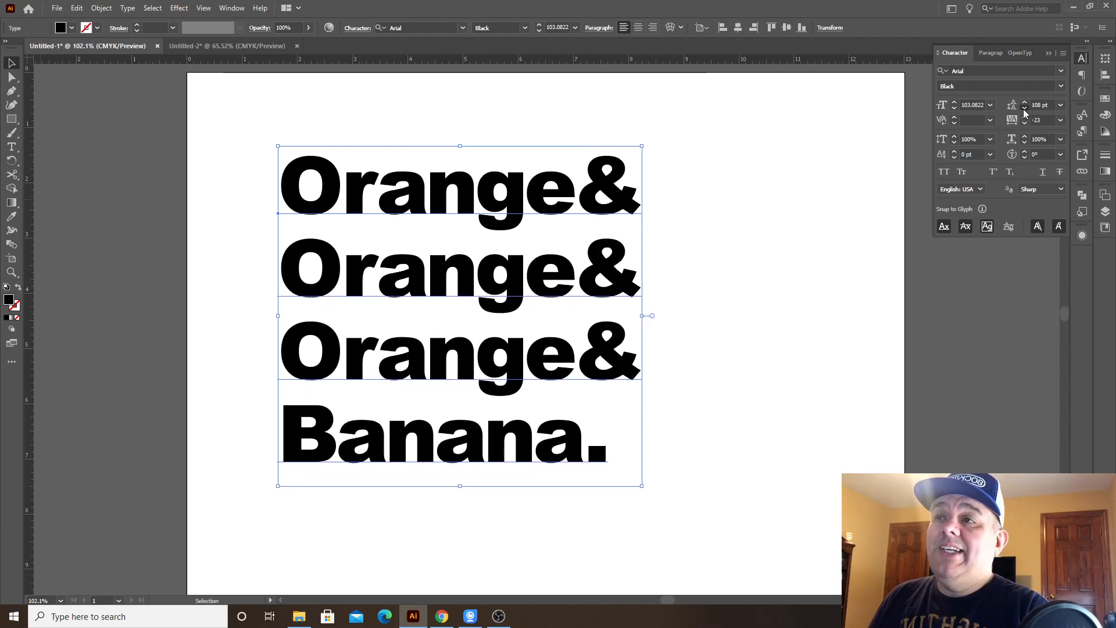
left_click(1025, 113)
left_click(1025, 113)
left_click(1025, 113)
left_click(1025, 113)
left_click(1025, 113)
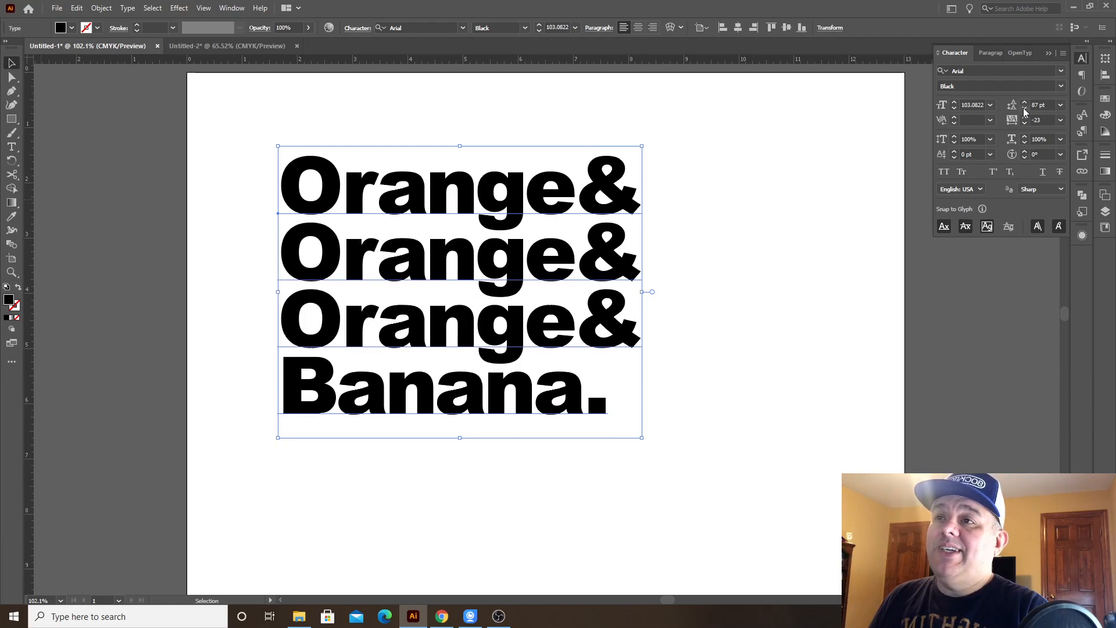
Step: Move the four-line block to the artboard's upper left corner and enlarge it to about 70 percent of the artboard's width
left_click(814, 207)
key("z")
left_click_drag(762, 251, 672, 371)
key("v")
left_click_drag(494, 291, 459, 260)
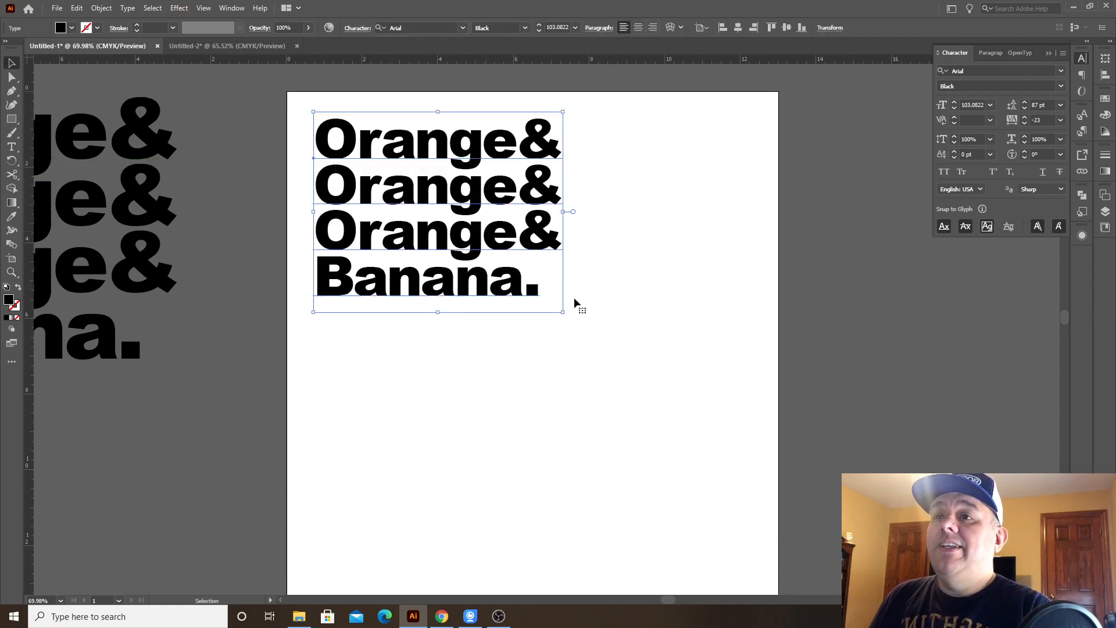
left_click_drag(561, 314, 789, 361)
Step: Delete the original Orange& / Banana. text block lying outside the artboard
left_click(714, 373)
left_click(204, 219)
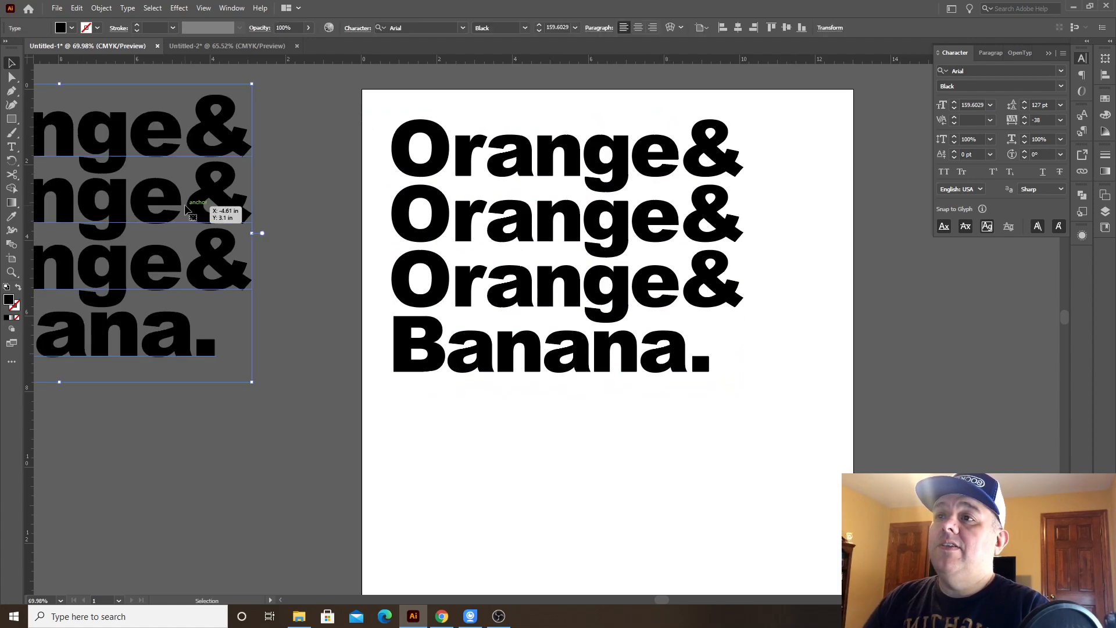
key("Delete")
left_click_drag(516, 199, 428, 230)
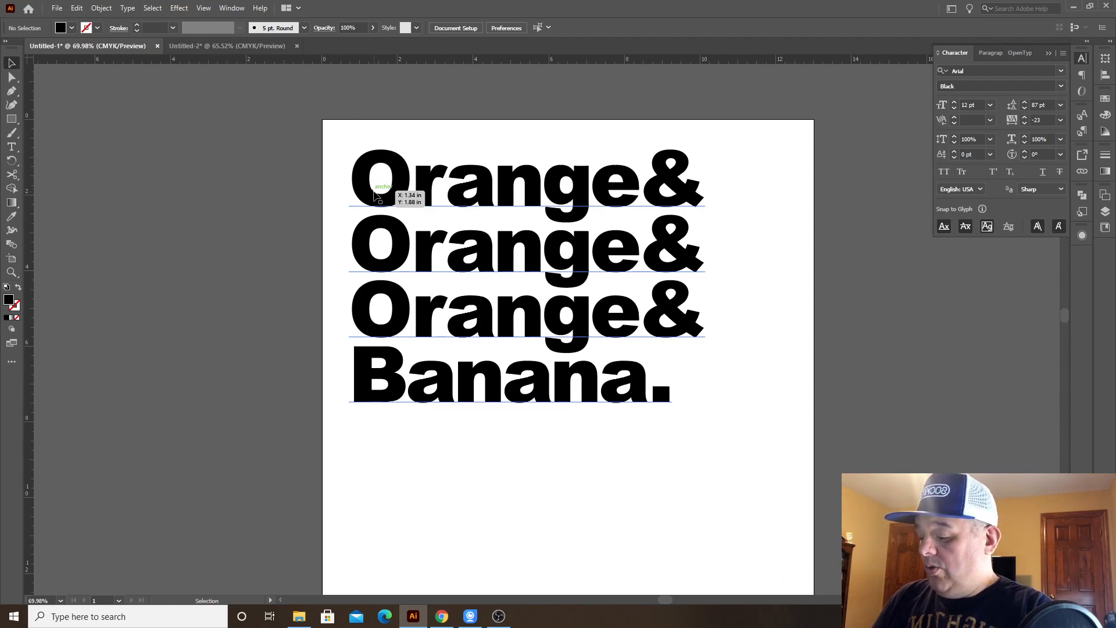
Step: Draw a black rectangle about 13 in by 8.63 in from the artboard's upper left corner and send it behind the text
key("t")
left_click_drag(351, 170, 702, 330)
key("Escape")
key("m")
mouse_move(323, 120)
left_mouse_down()
mouse_move(483, 200)
mouse_move(814, 446)
left_mouse_up()
key("ctrl+shift+bracketleft")
key("v")
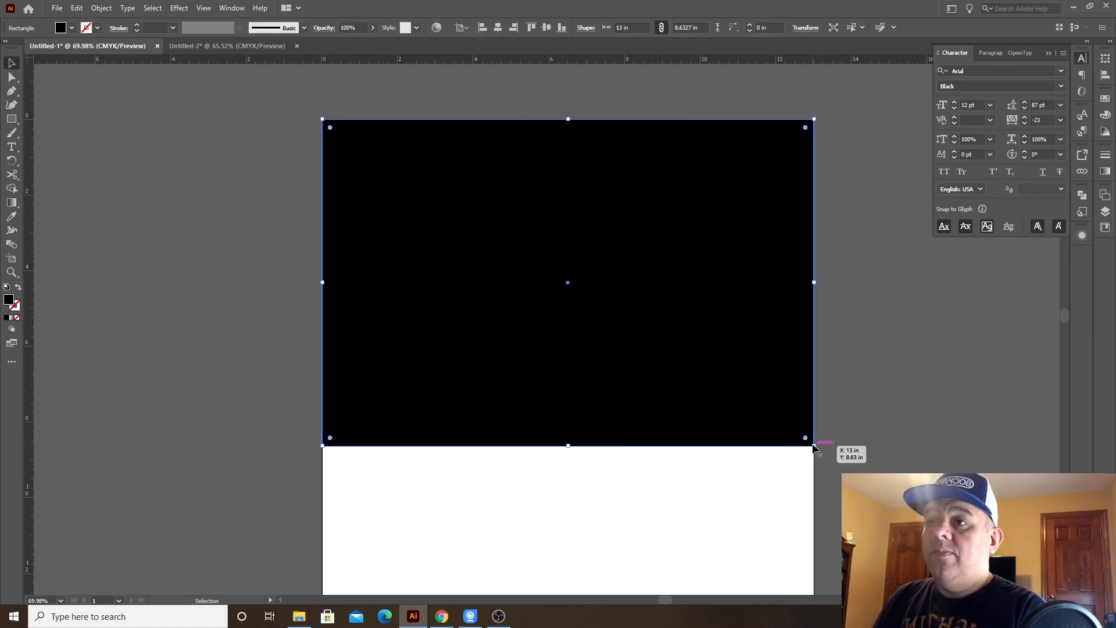
Step: Fill the whole Orange& / Banana. text block with red, CMYK 0, 100, 100, 0
left_click(535, 241)
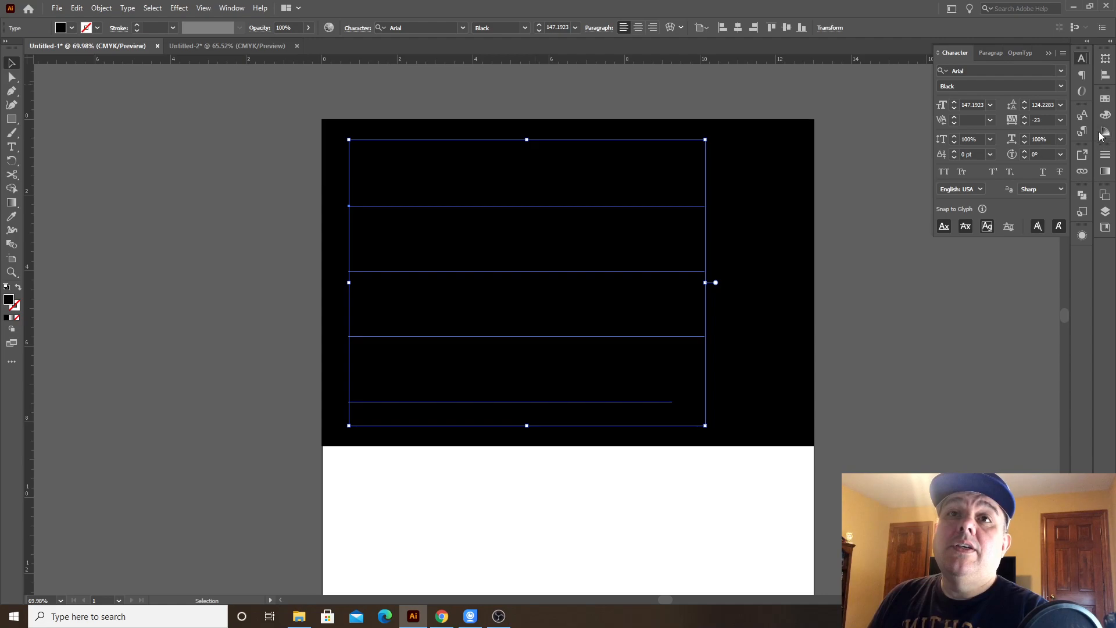
left_click(1107, 114)
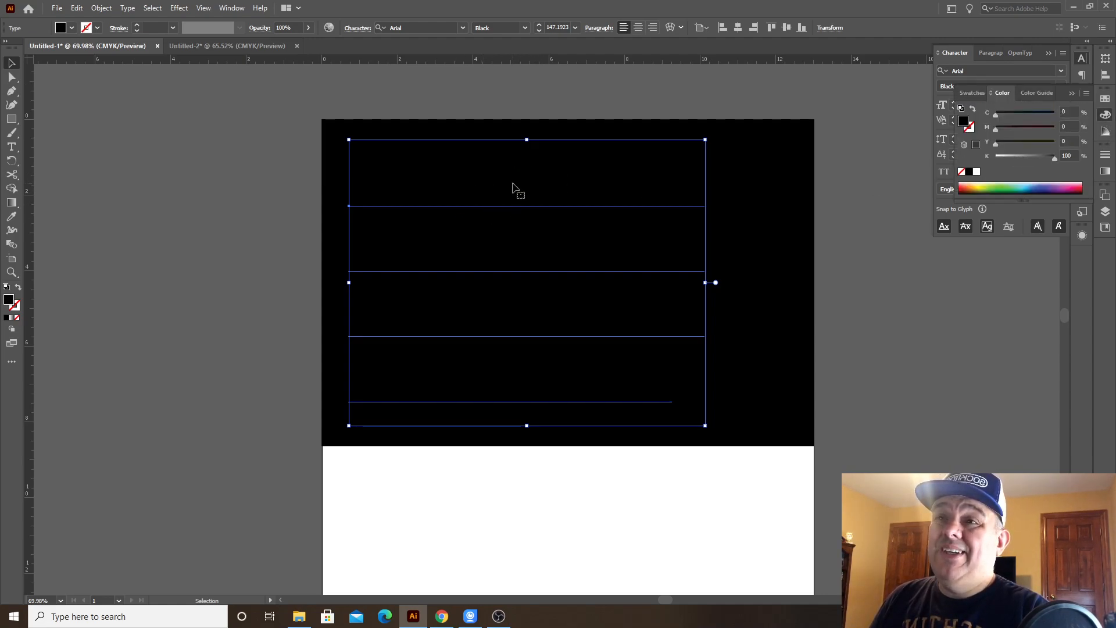
left_click_drag(1053, 156, 1066, 126)
left_click(1027, 141)
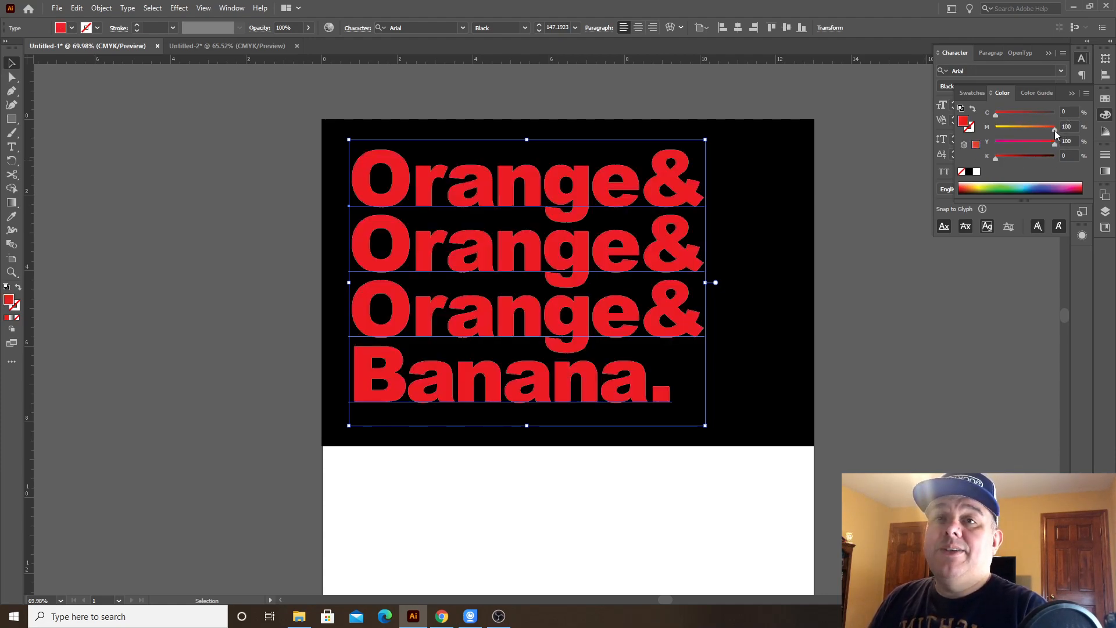
left_click(913, 290)
Step: Recolour only the word Banana. to yellow by lowering its magenta to 0
key("t")
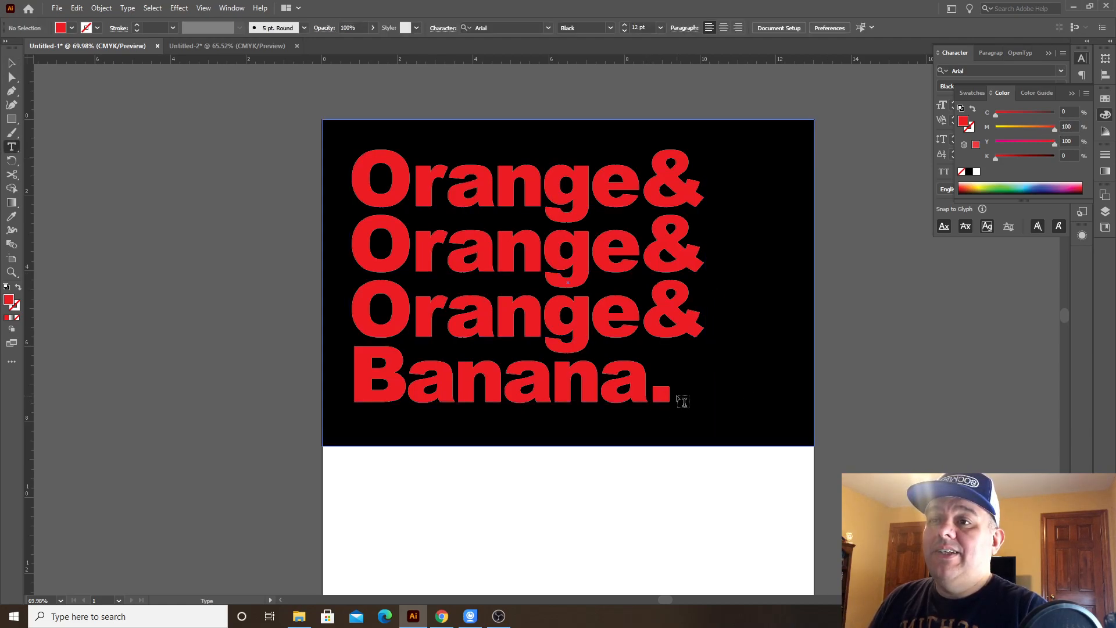
left_click_drag(672, 389, 350, 378)
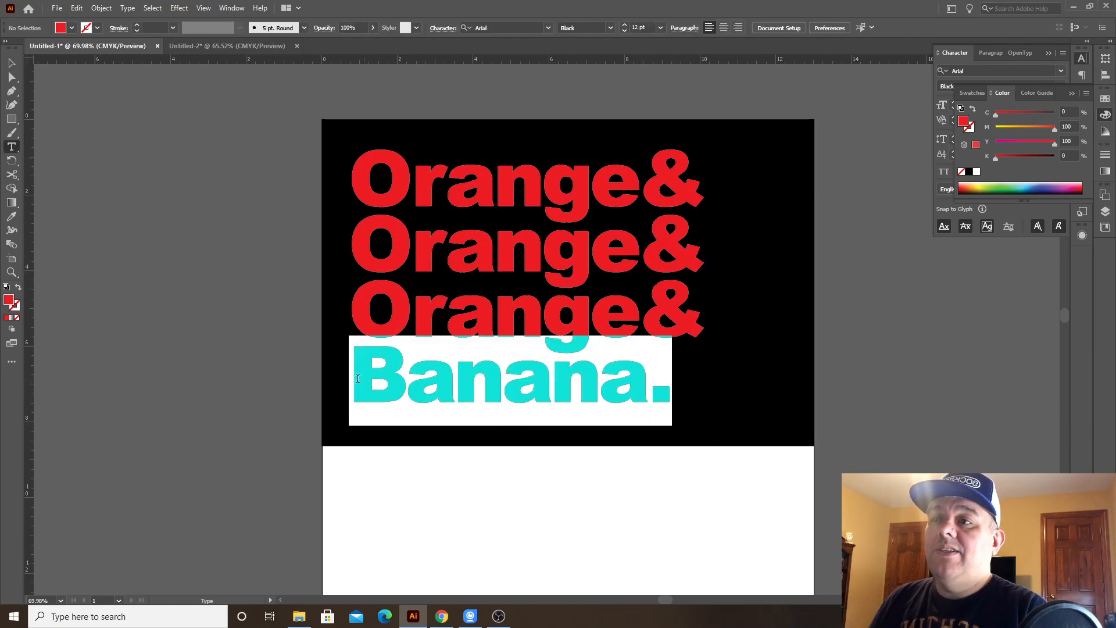
left_click_drag(1055, 128, 996, 128)
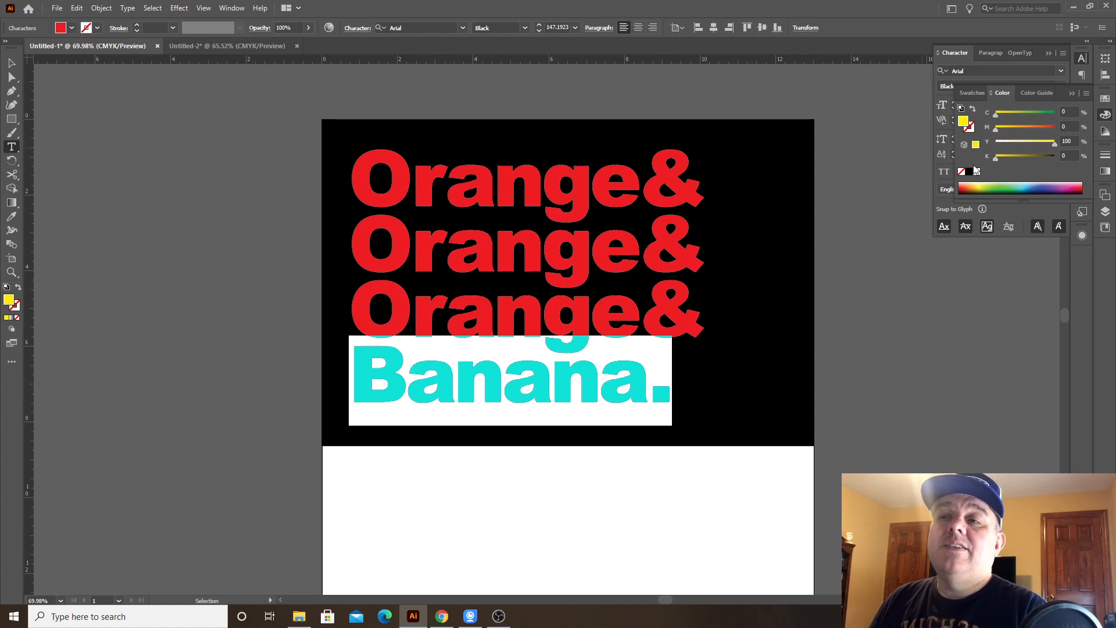
type("V")
key("ctrl+z")
key("Escape")
Step: Mute the red of the three Orange& lines in HSB colour mode, with saturation 66 and brightness 80
key("t")
left_click_drag(700, 319, 329, 170)
left_click(1041, 128)
left_click(1086, 93)
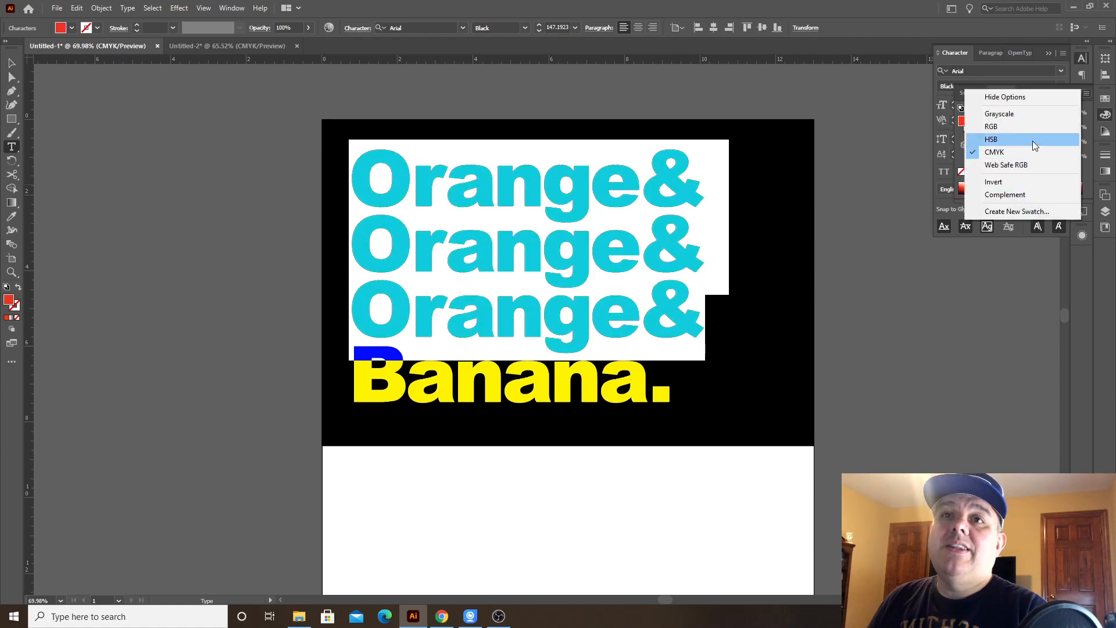
left_click(1032, 140)
left_click(1033, 134)
left_click_drag(1044, 148, 1043, 150)
key("Escape")
left_click(197, 142)
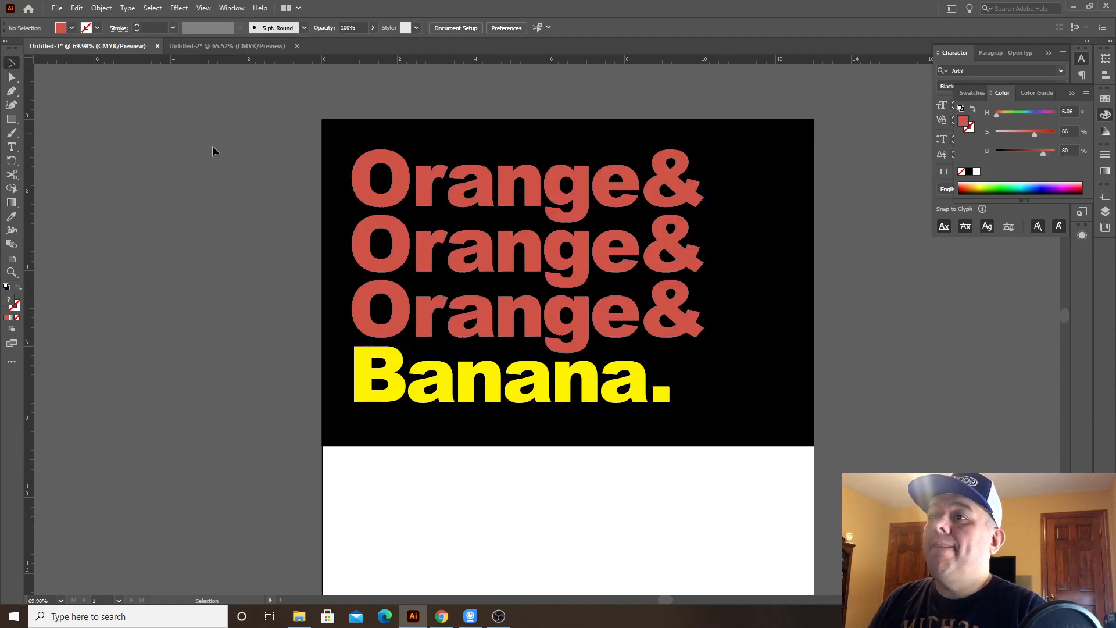
Step: Set the colour saturation of the three Orange& lines to 68 and deselect the text
left_click(694, 198)
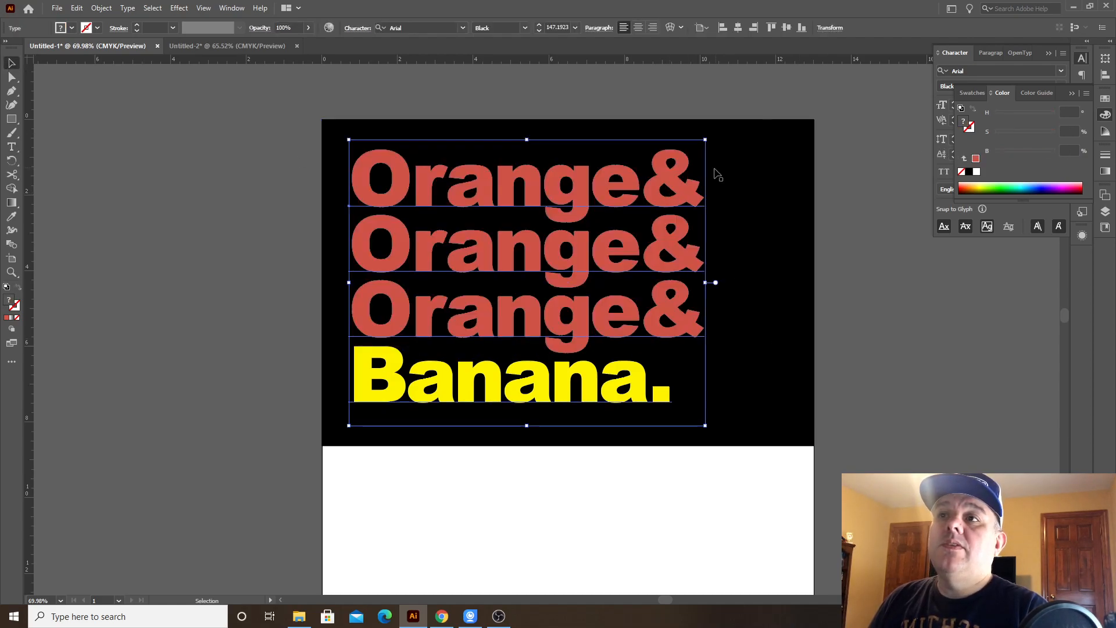
key("t")
left_click_drag(353, 162, 402, 356)
left_click(1034, 135)
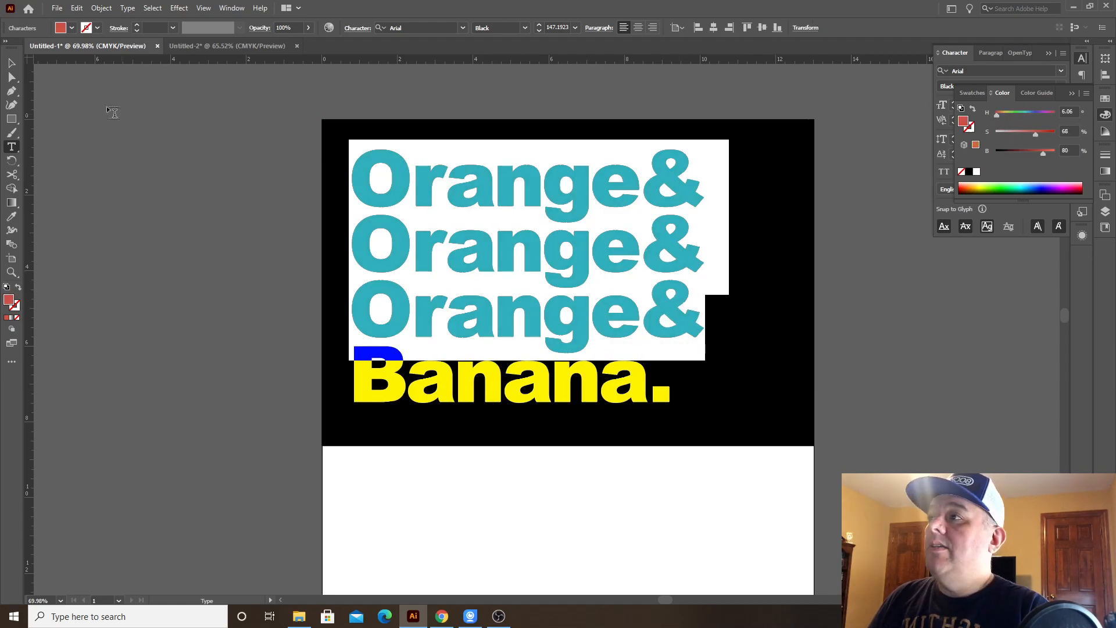
left_click(11, 62)
left_click(179, 131)
Step: Examine the recoloured text block against the whole artboard and check the fill colour of Banana
left_click_drag(568, 342, 771, 378)
key("z")
left_click(904, 344)
key("ctrl+0")
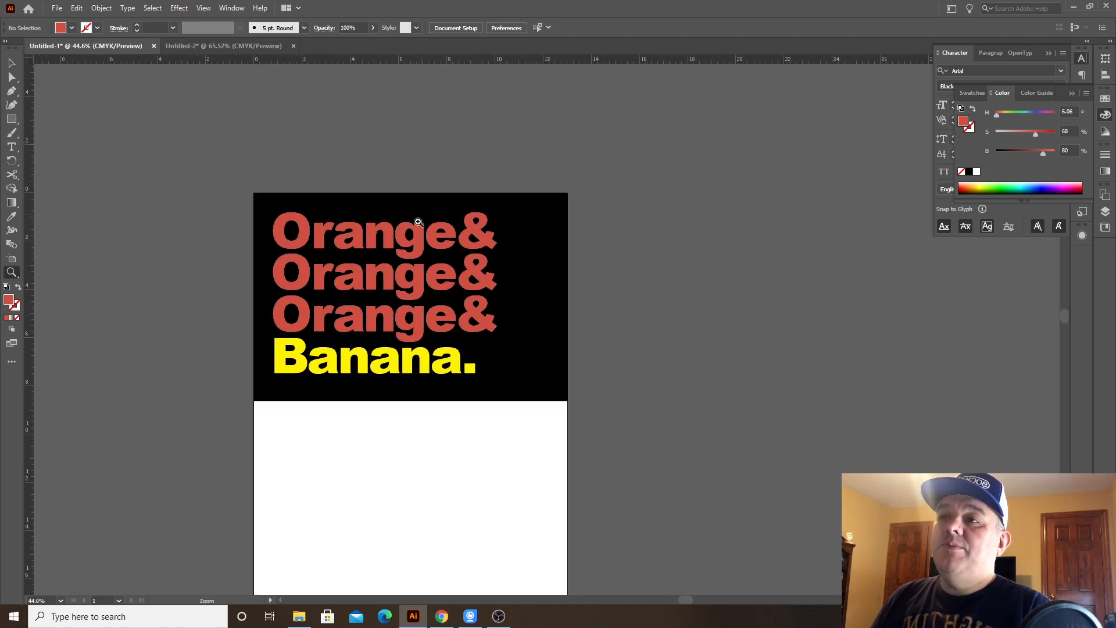
key("t")
left_click_drag(670, 316, 798, 256)
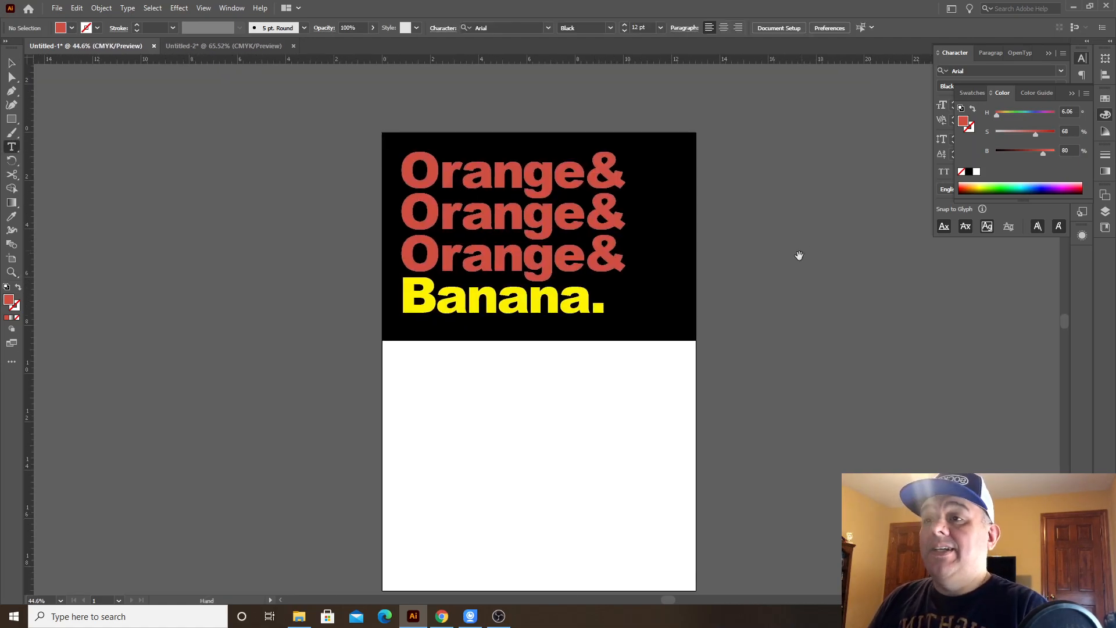
double_click(504, 311)
key("Escape")
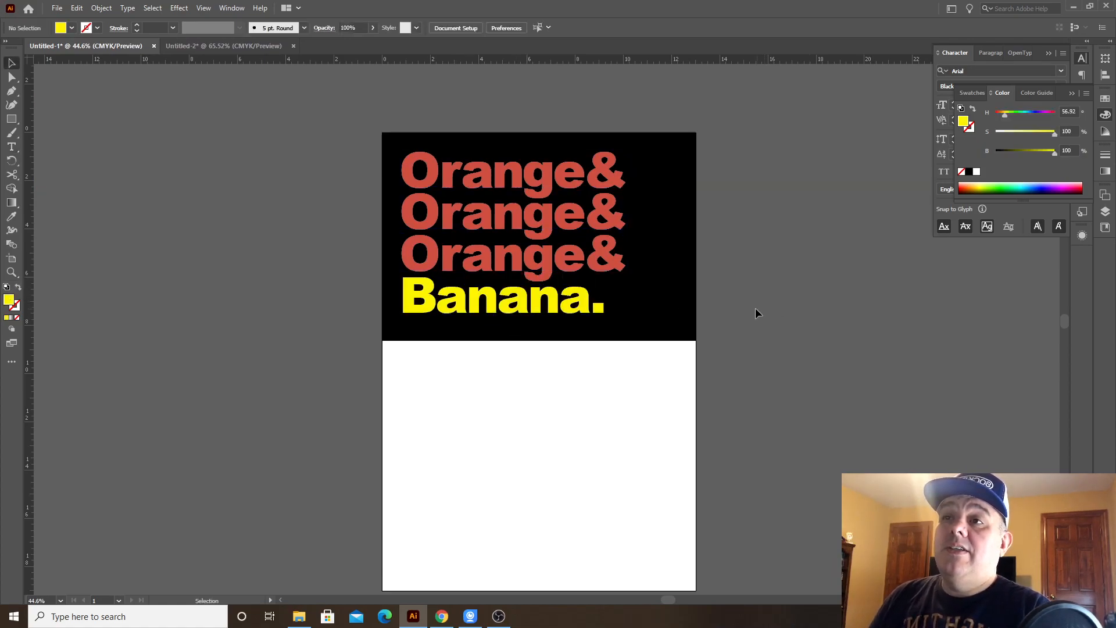
left_click(756, 309)
left_click_drag(614, 280, 652, 233)
Step: Add the three-line text "There's always / money in the / banana stand." on the white area below the black rectangle
key("t")
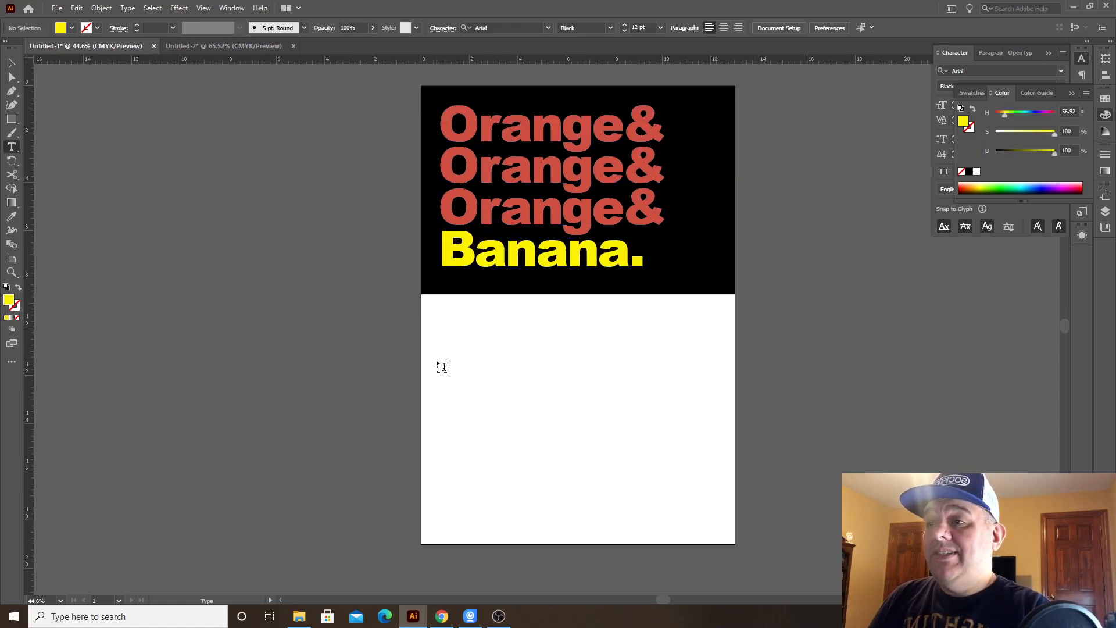
left_click(443, 367)
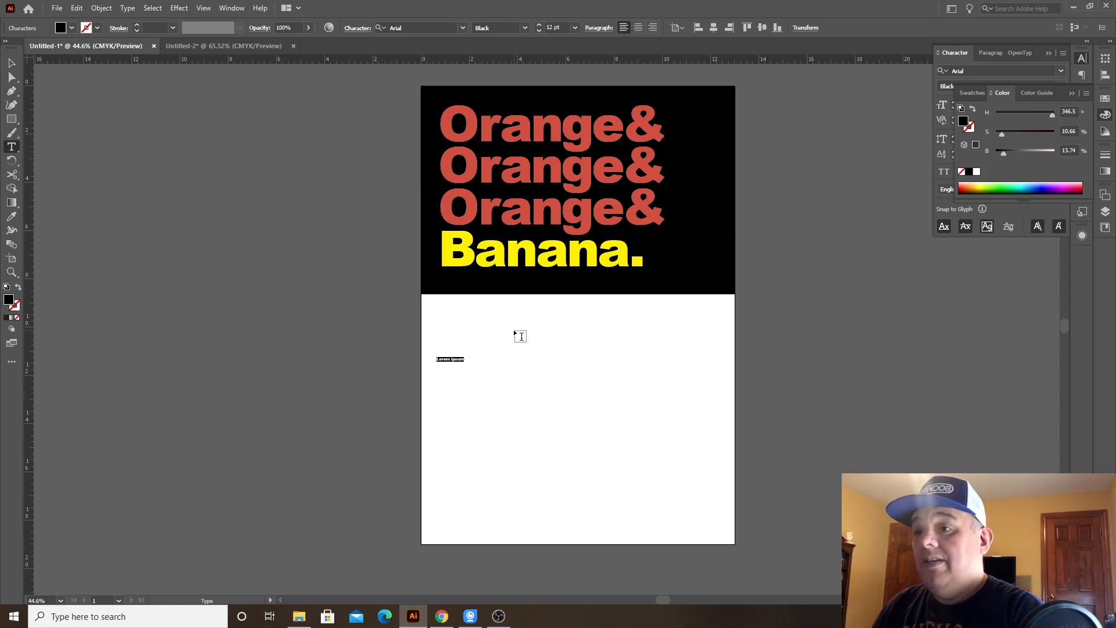
key("ctrl+space")
left_click_drag(519, 354, 596, 407)
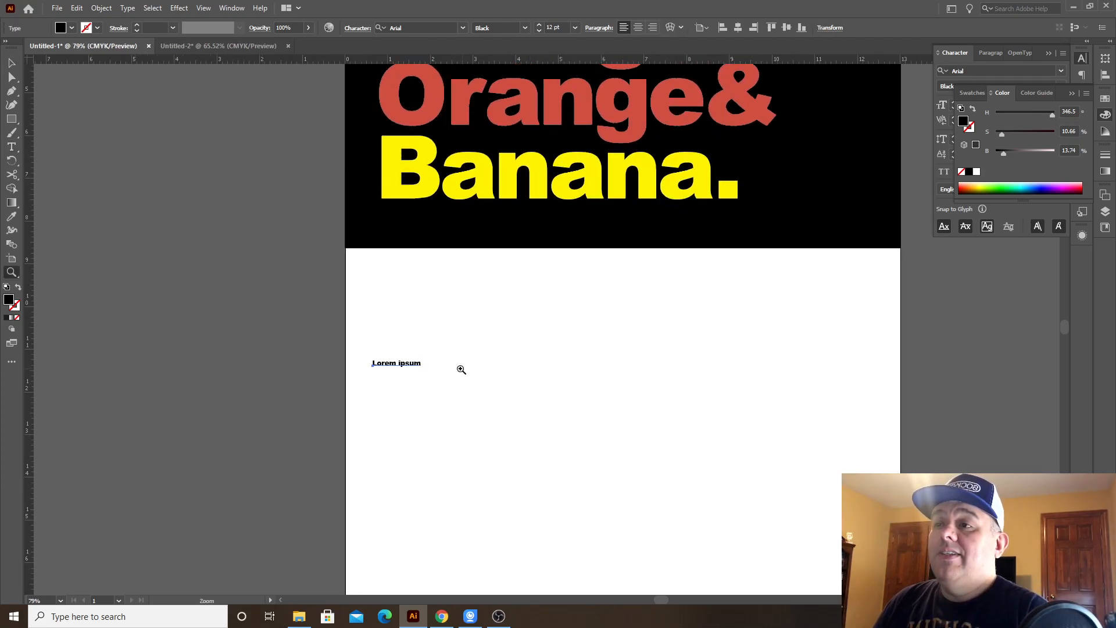
left_click(410, 367, "ctrl")
double_click(410, 364)
key("ctrl+a")
type("T")
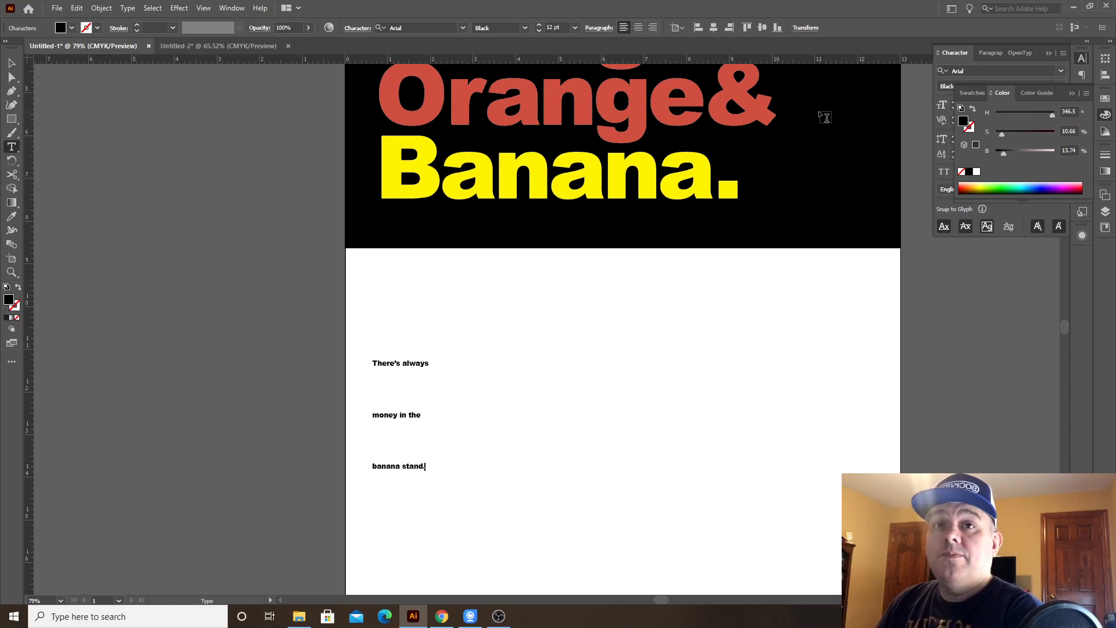
Step: Set the leading of the whole "There's always money in the banana stand." text to Auto
left_click(1083, 59)
left_click(1083, 58)
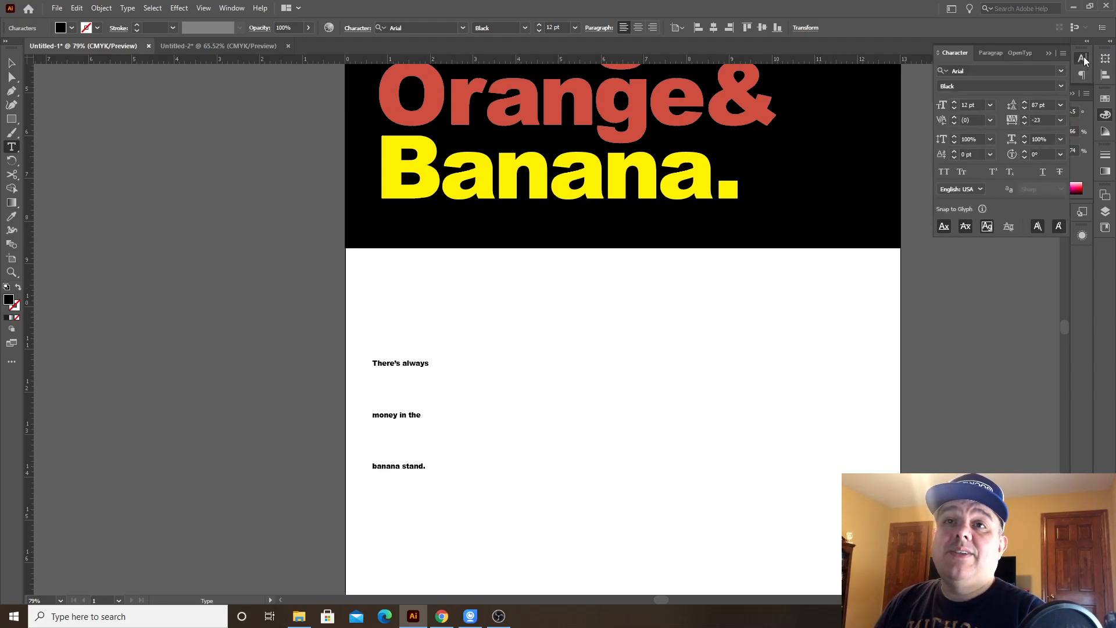
left_click(1059, 106)
left_click(1072, 133)
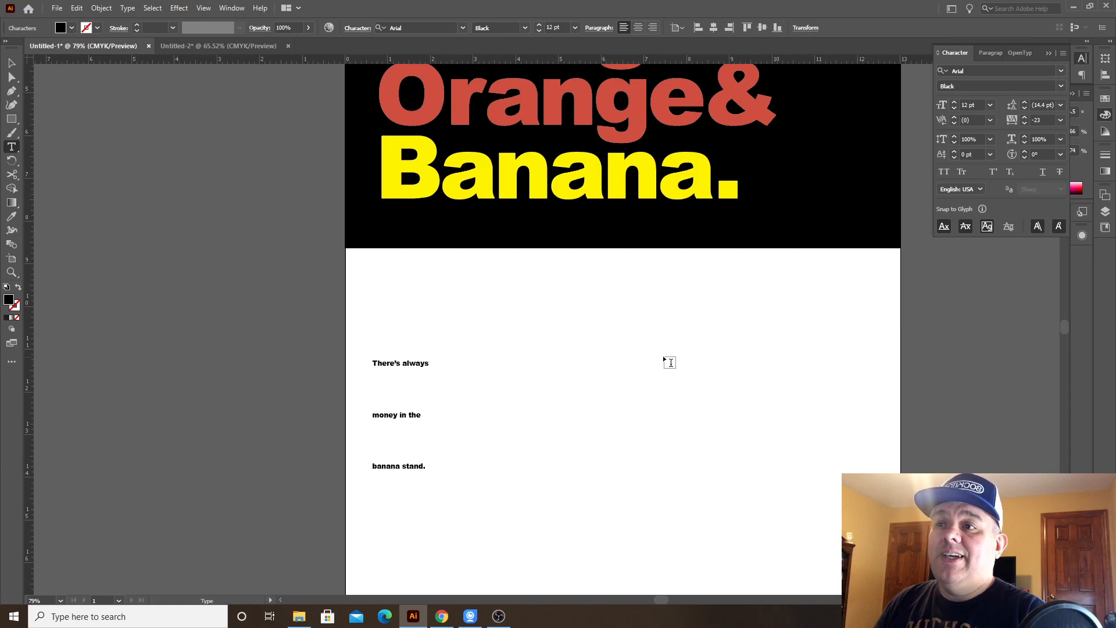
key("Escape")
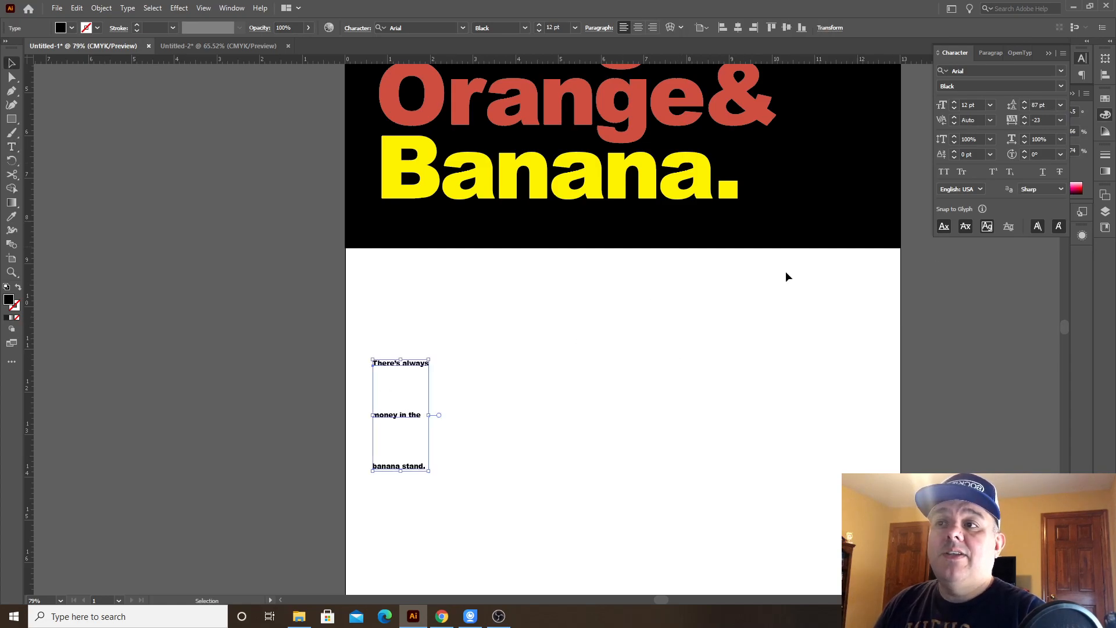
left_click(1061, 105)
left_click(1070, 134)
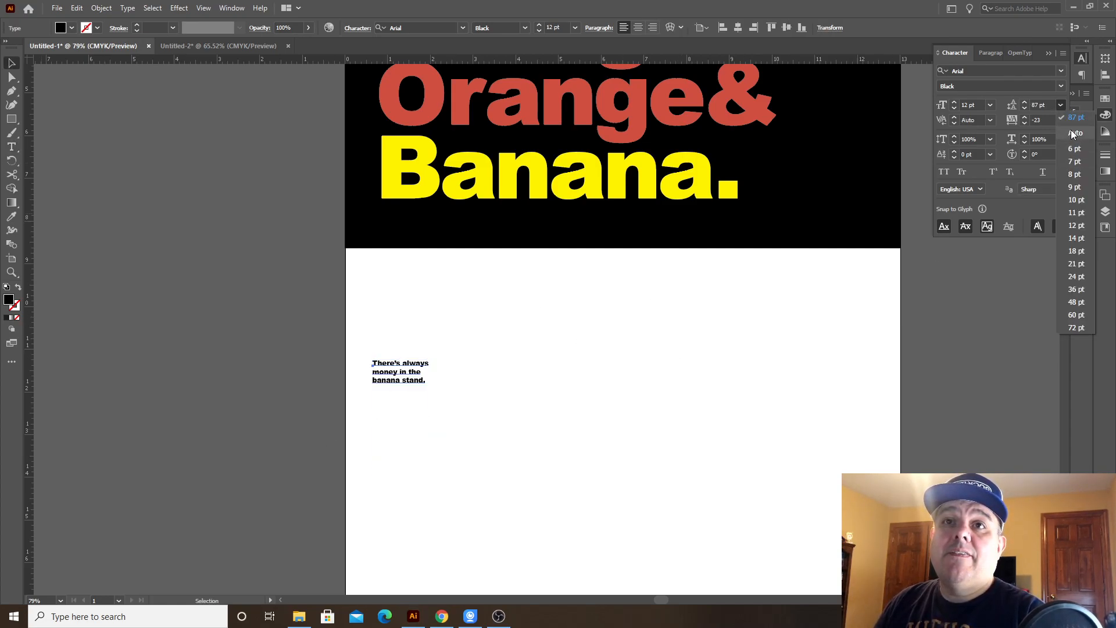
Step: Enlarge the three-line banana stand text to about 84.6 pt and position it below the black rectangle
left_click_drag(428, 385, 767, 558)
left_click_drag(588, 410, 564, 349)
key("t")
key("v")
left_click_drag(374, 317, 400, 298)
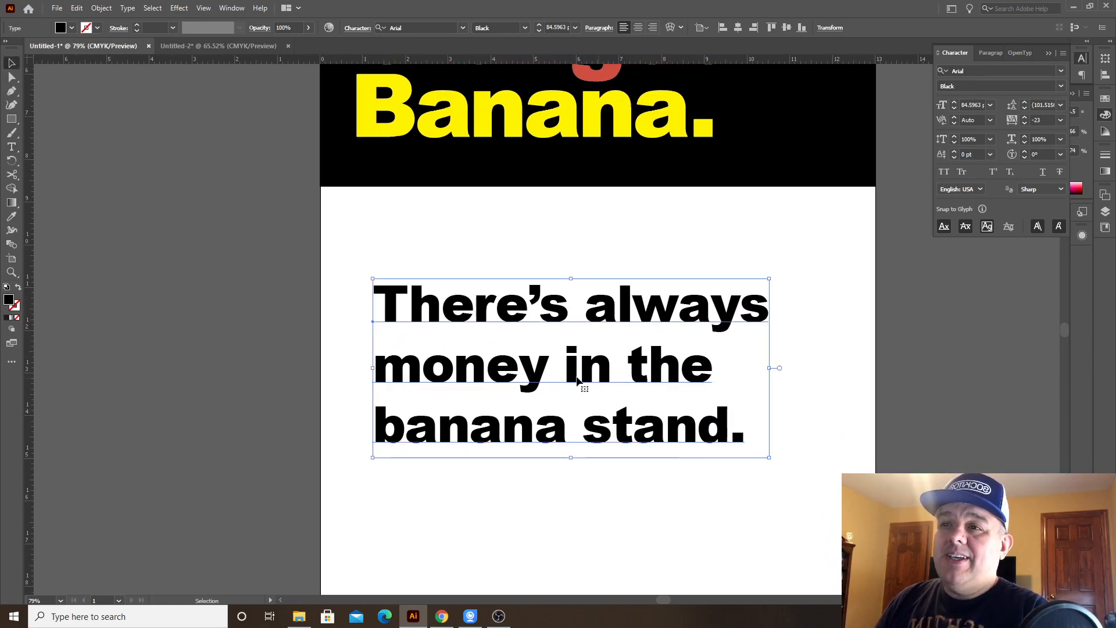
Step: Try centre and right alignment on the banana stand text and return it to left alignment
left_click(637, 28)
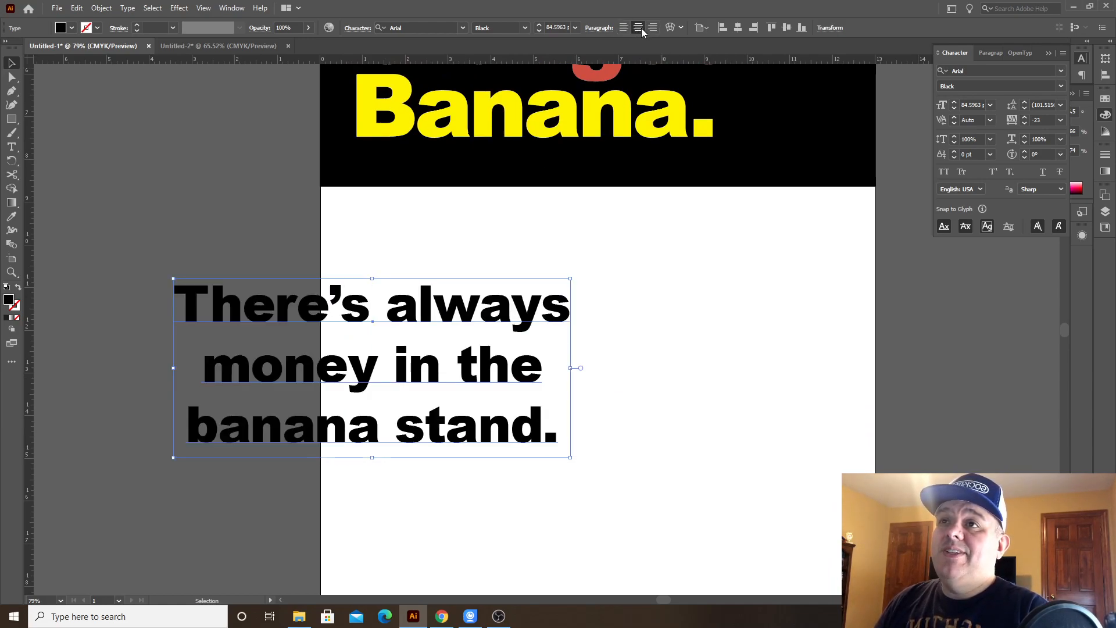
left_click(652, 28)
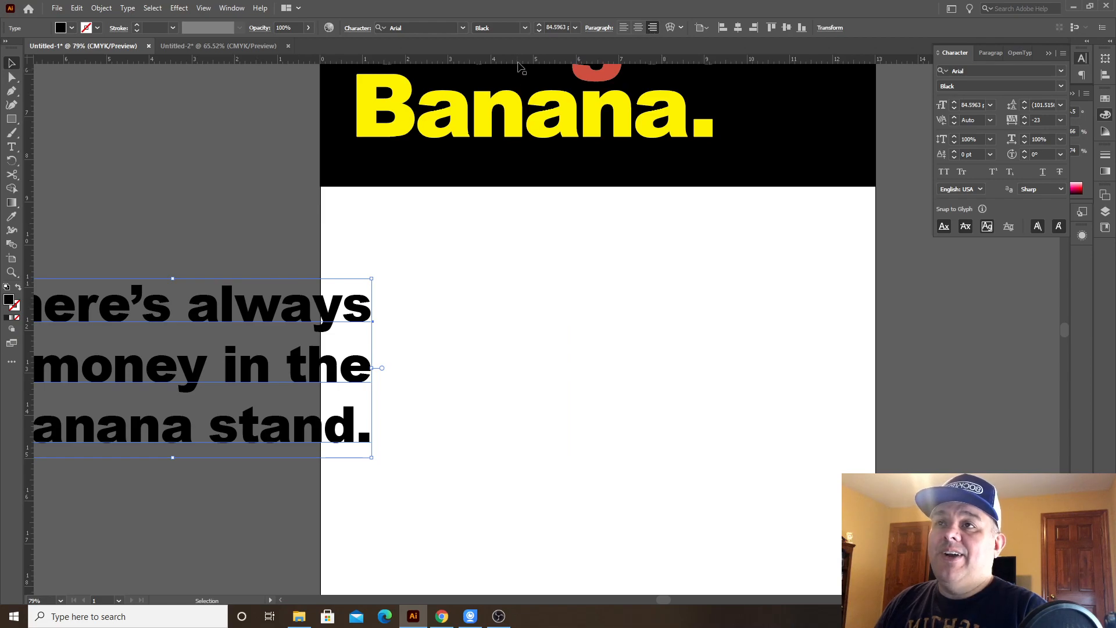
left_click(622, 29)
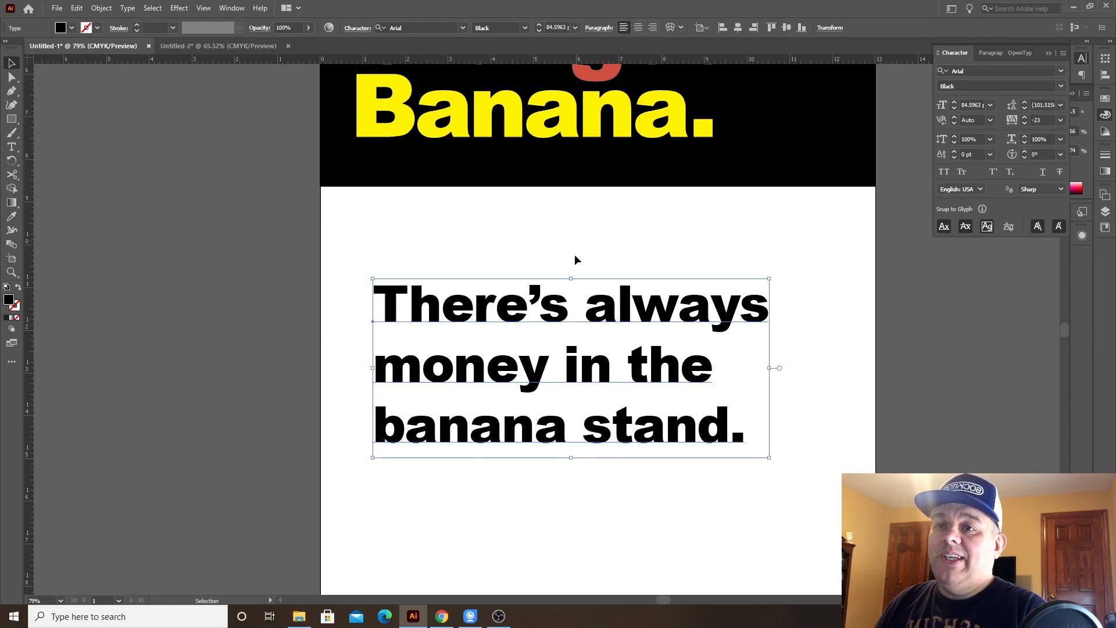
Step: Move the banana stand text slightly up and left, closer to the black rectangle
left_click_drag(488, 318, 413, 280)
left_click(543, 451)
key("t")
key("v")
left_click_drag(586, 284, 603, 287)
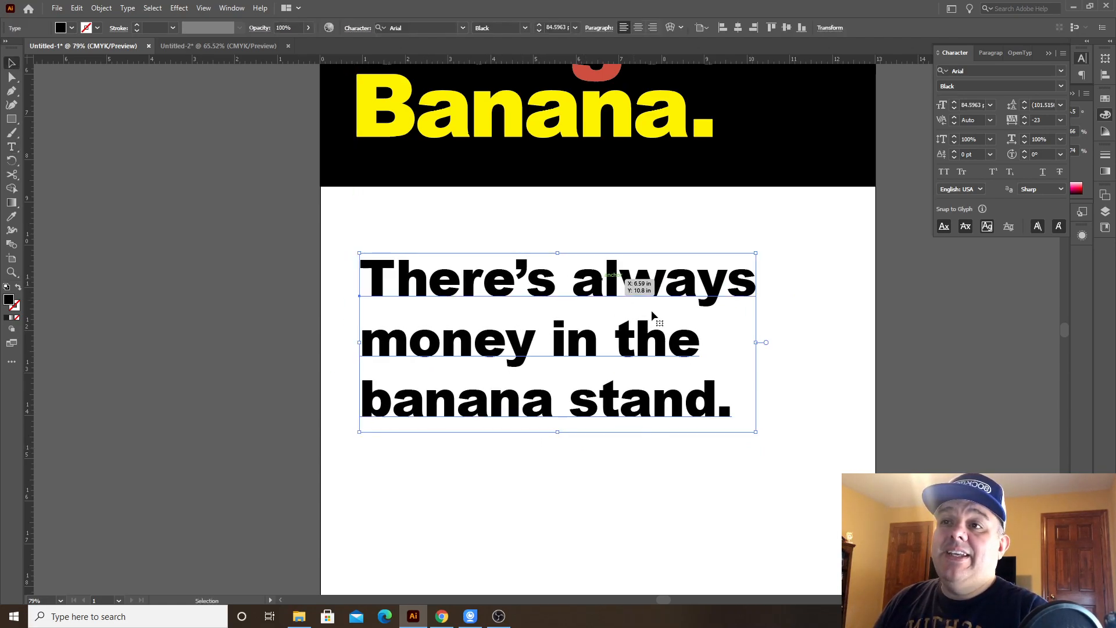
Step: Tighten the leading of the banana stand text to 79 pt
left_click(1025, 110)
left_click(1025, 110)
left_click(1025, 109)
left_click(1024, 109)
left_click(1025, 109)
left_click(1025, 109)
left_click(1025, 109)
left_click(1025, 111)
left_click(1025, 111)
left_click(1025, 111)
left_click(1024, 111)
left_click(1025, 111)
left_click(1024, 110)
left_click(1025, 111)
Step: Reposition the banana stand text, enlarge it to about 96.2 pt and set its leading to 89 pt
left_click(611, 237)
left_click_drag(627, 272, 595, 261)
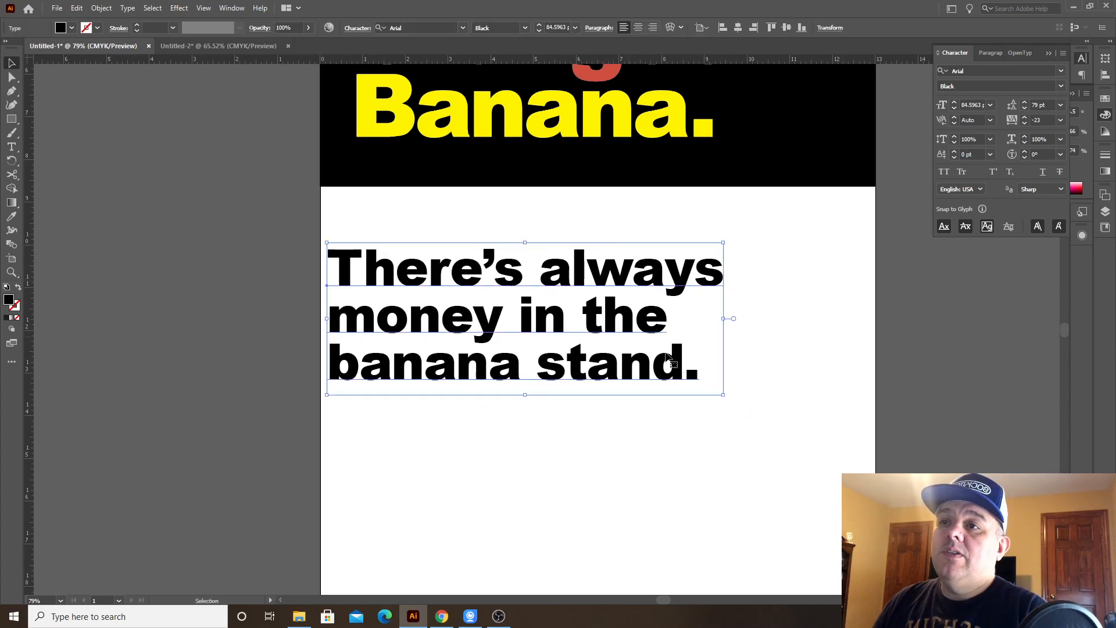
left_click_drag(659, 329, 674, 322)
left_click_drag(749, 392, 793, 410)
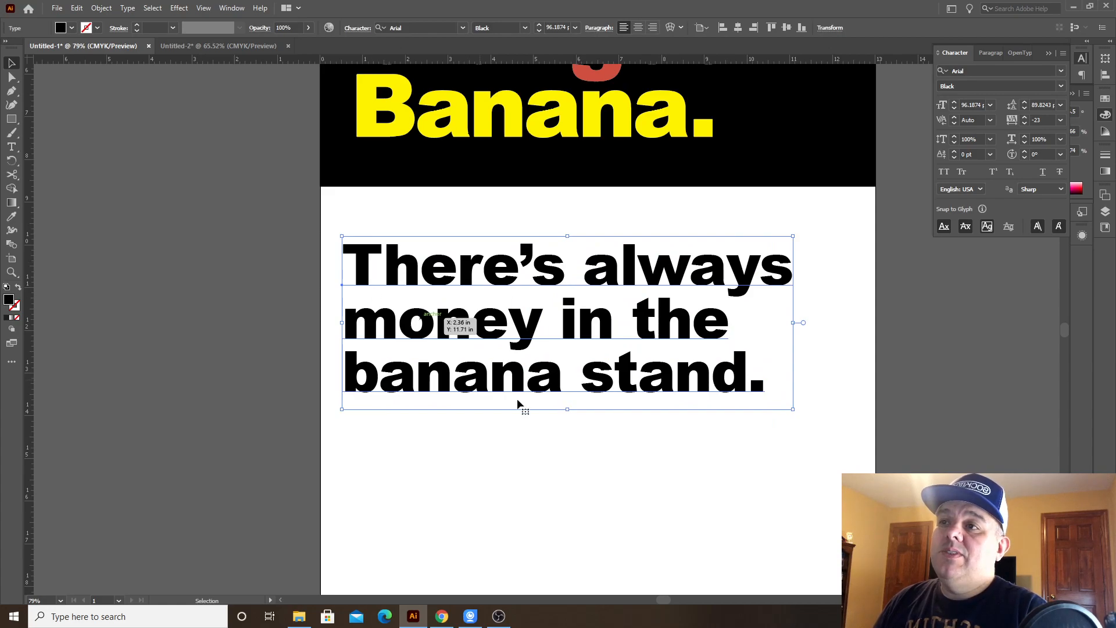
left_click(1024, 109)
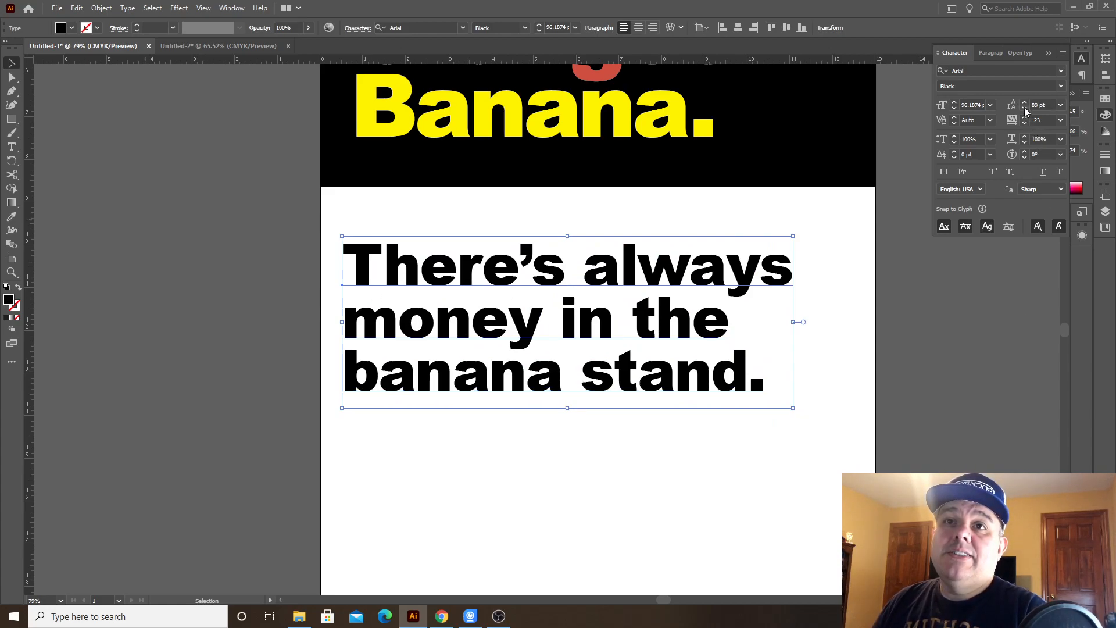
Step: Try Auto leading on the enlarged banana stand text and undo it
left_click(1061, 105)
left_click(1085, 137)
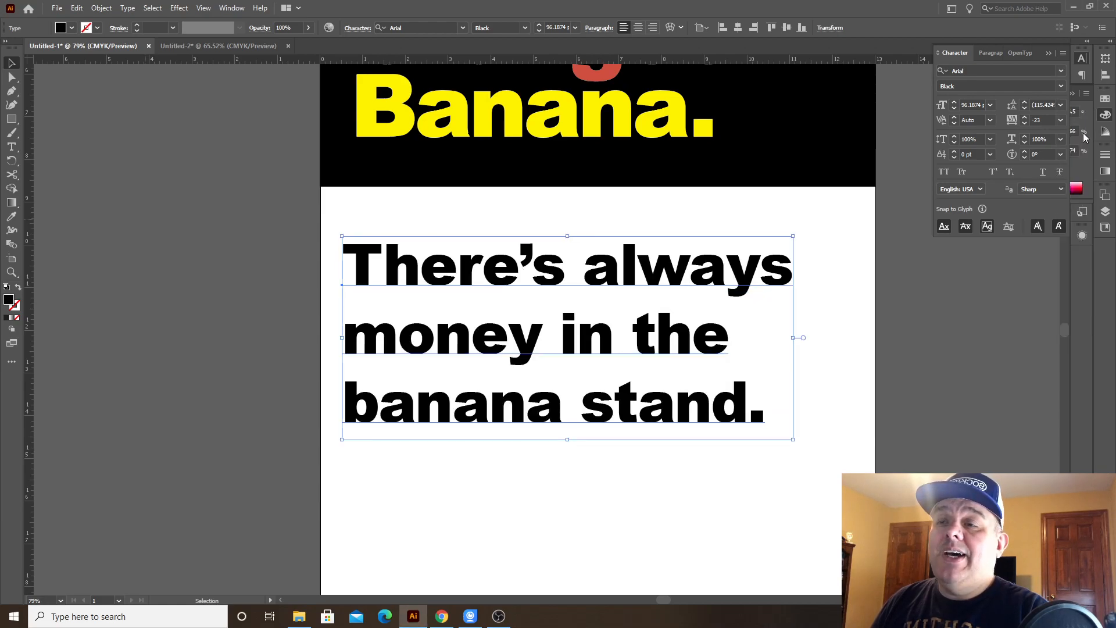
key("ctrl+z")
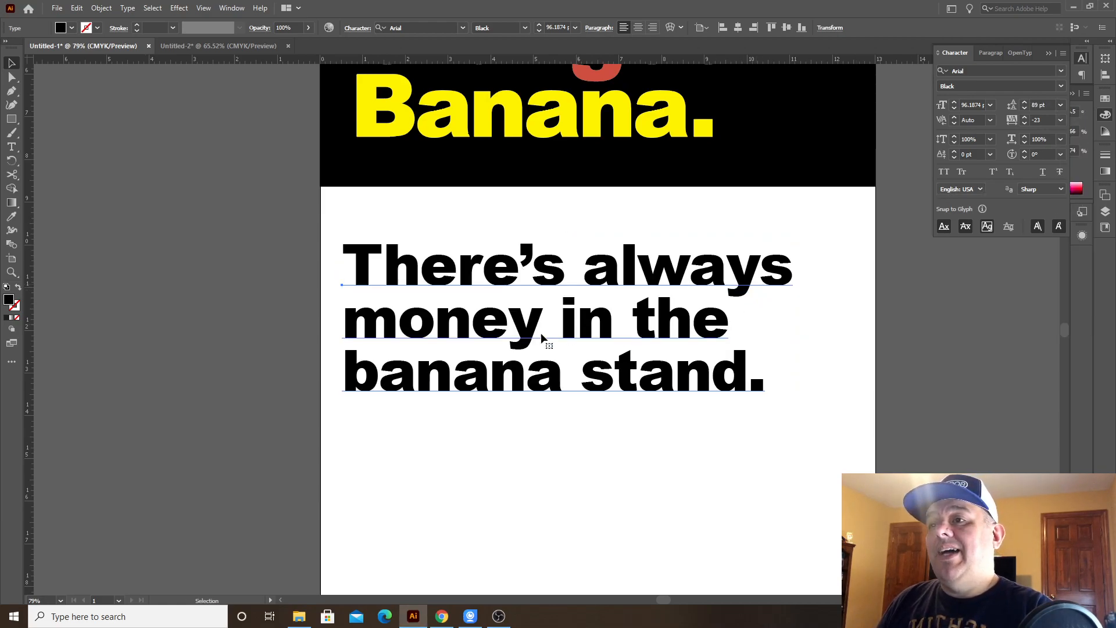
Step: Move the banana stand text closer to the artboard's left edge and lower its leading to 88 pt
left_click_drag(476, 323, 399, 265)
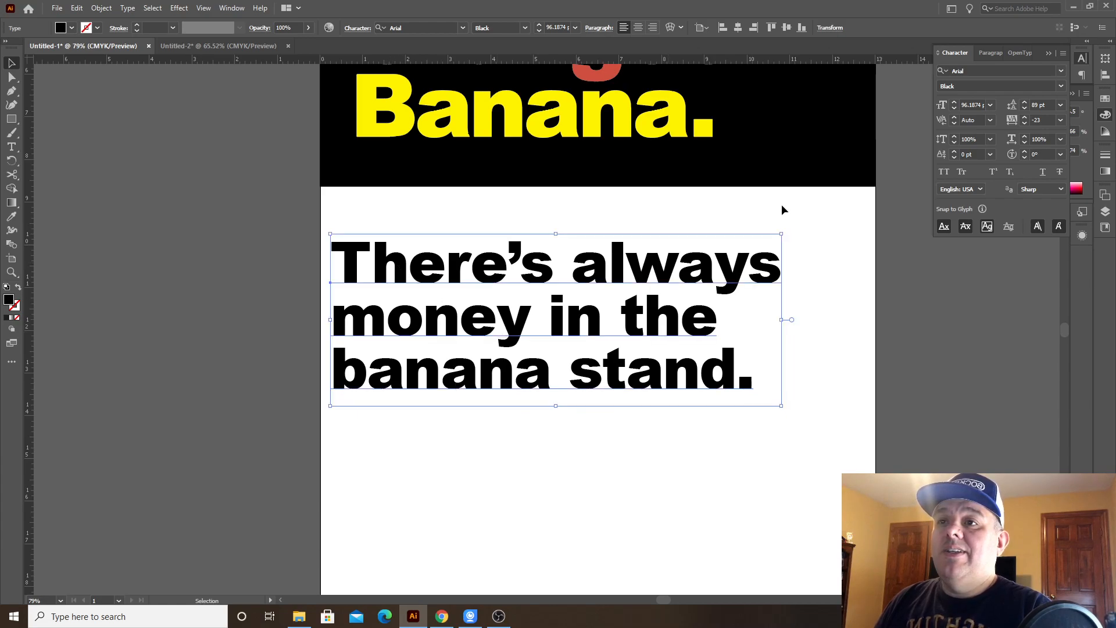
left_click(1024, 109)
left_click(681, 427)
Step: Draw a black rectangle across the artboard's full width behind the banana stand text and select that text
key("m")
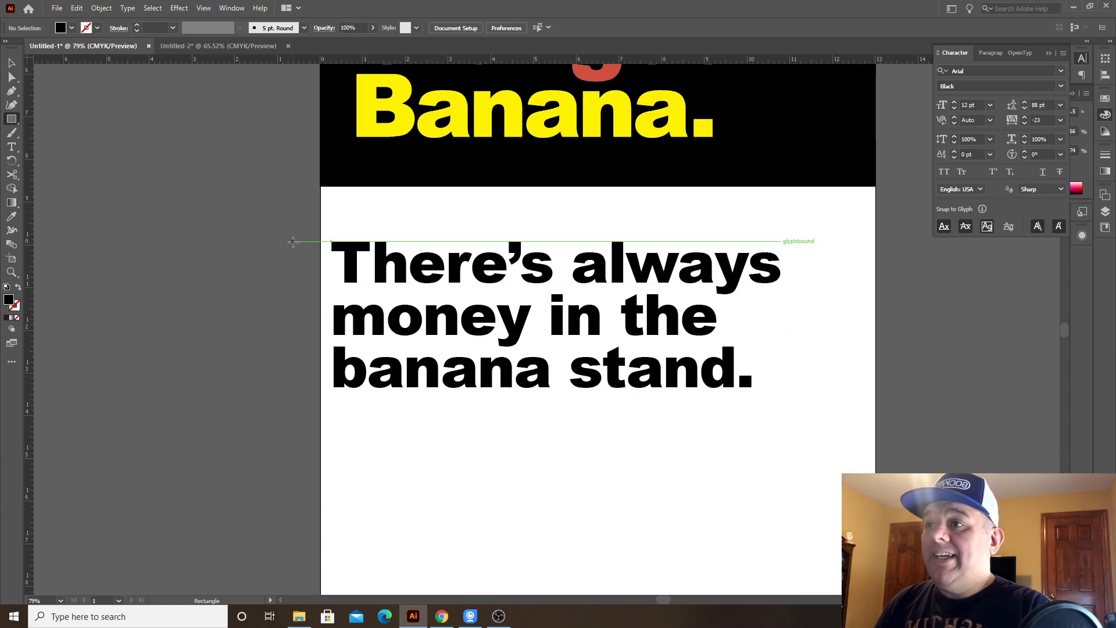
mouse_move(319, 216)
left_mouse_down()
mouse_move(438, 295)
mouse_move(875, 422)
left_mouse_up()
key("ctrl+shift+[")
key("v")
left_click(415, 364)
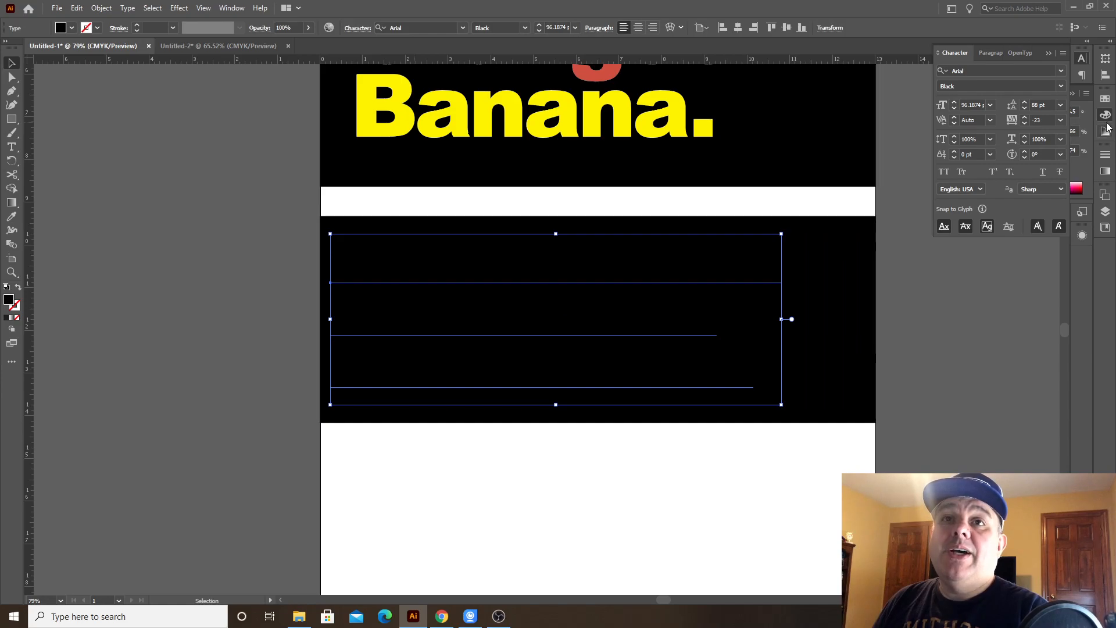
Step: Give the banana stand text a white fill with no stroke and deselect it
key("d")
key("x")
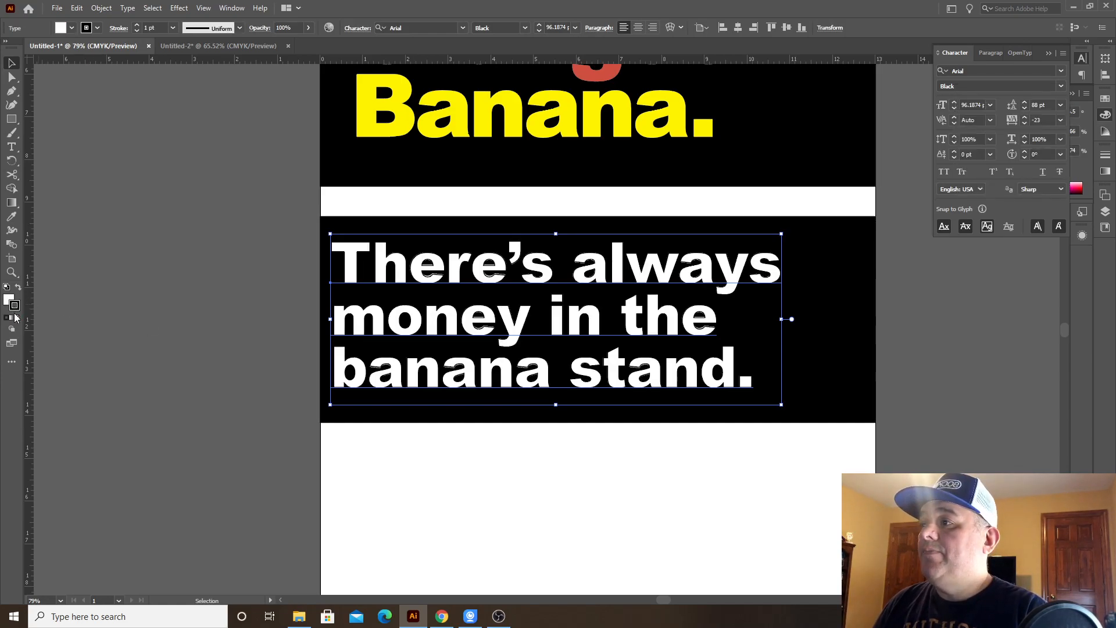
left_click(16, 318)
left_click(138, 189)
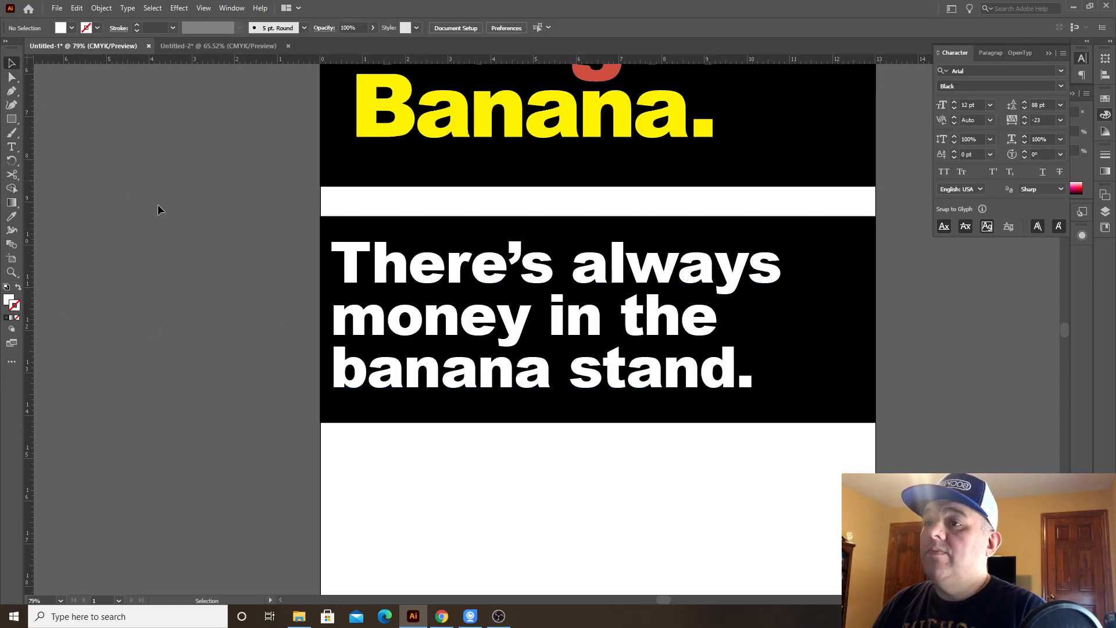
Step: Color the word "banana" in the bottom line of the quote light orange
key("t")
left_click_drag(331, 358, 552, 374)
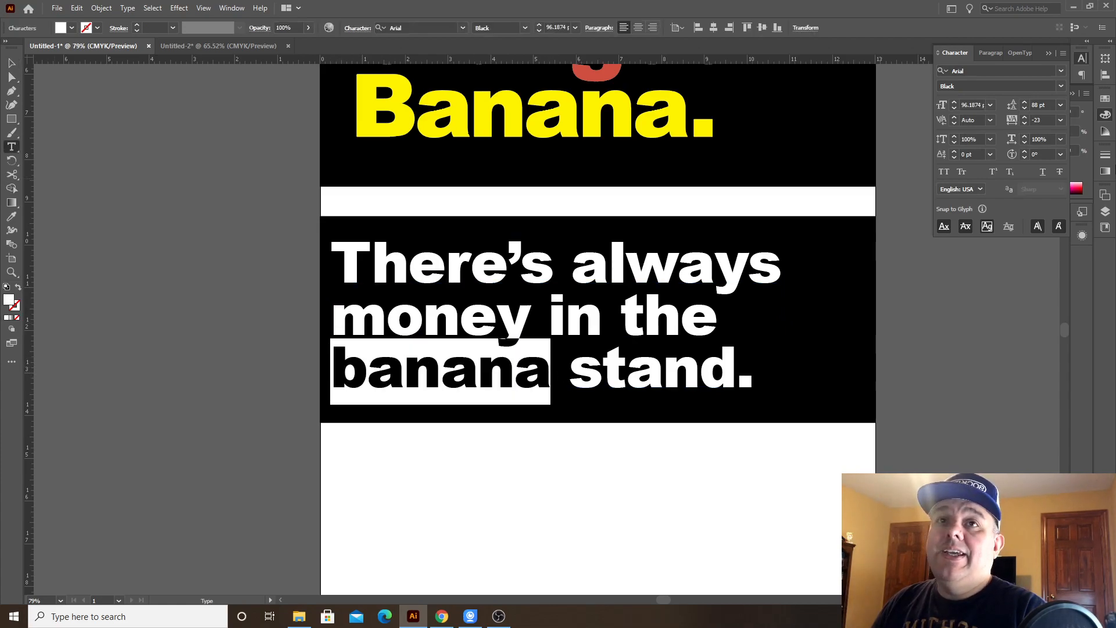
left_click(1105, 103)
left_click(1075, 130)
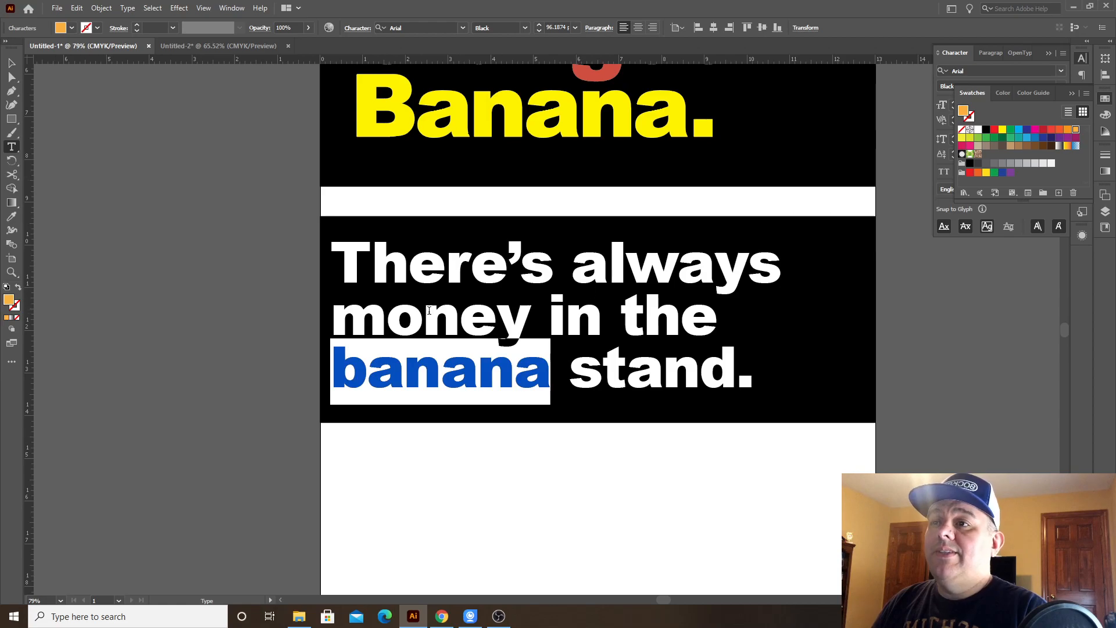
left_click(366, 315)
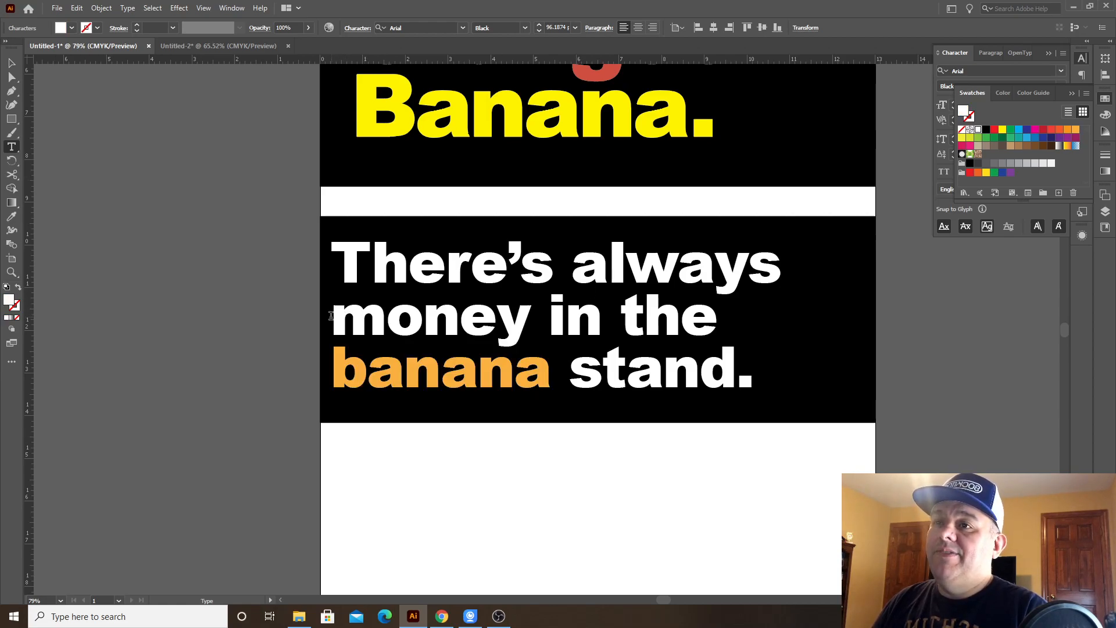
Step: Try coloring the word "money" green, then undo the word color changes in the quote
left_click_drag(334, 319, 523, 329)
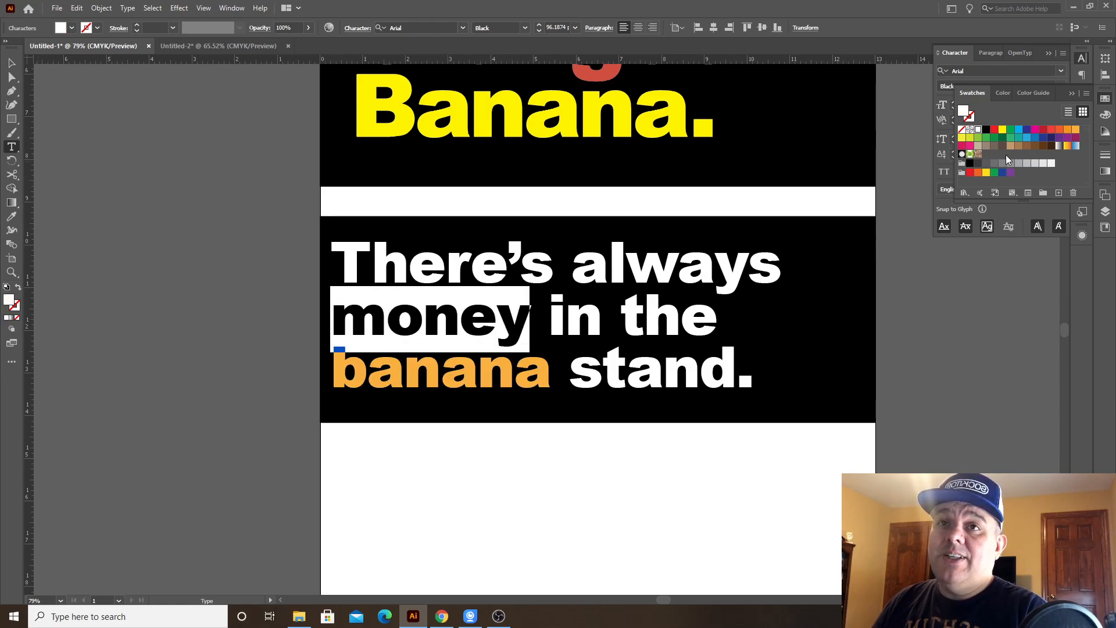
left_click(1011, 130)
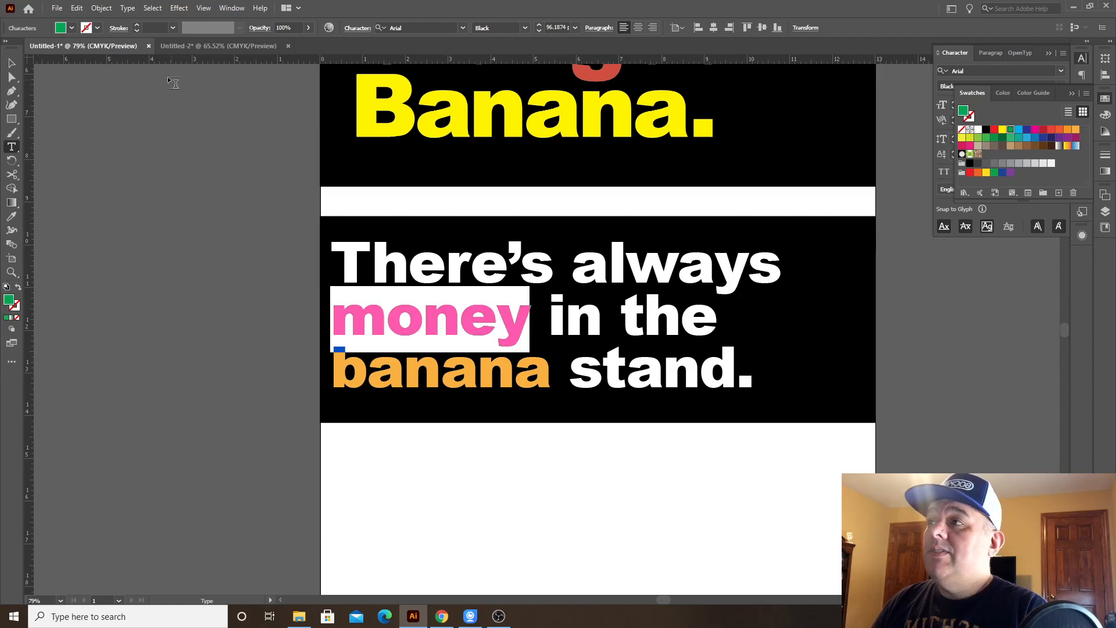
left_click(10, 64)
left_click(476, 451)
left_click_drag(639, 513, 568, 517)
left_click_drag(504, 381, 526, 456)
key("ctrl+z")
key("ctrl+z")
key("ctrl+z")
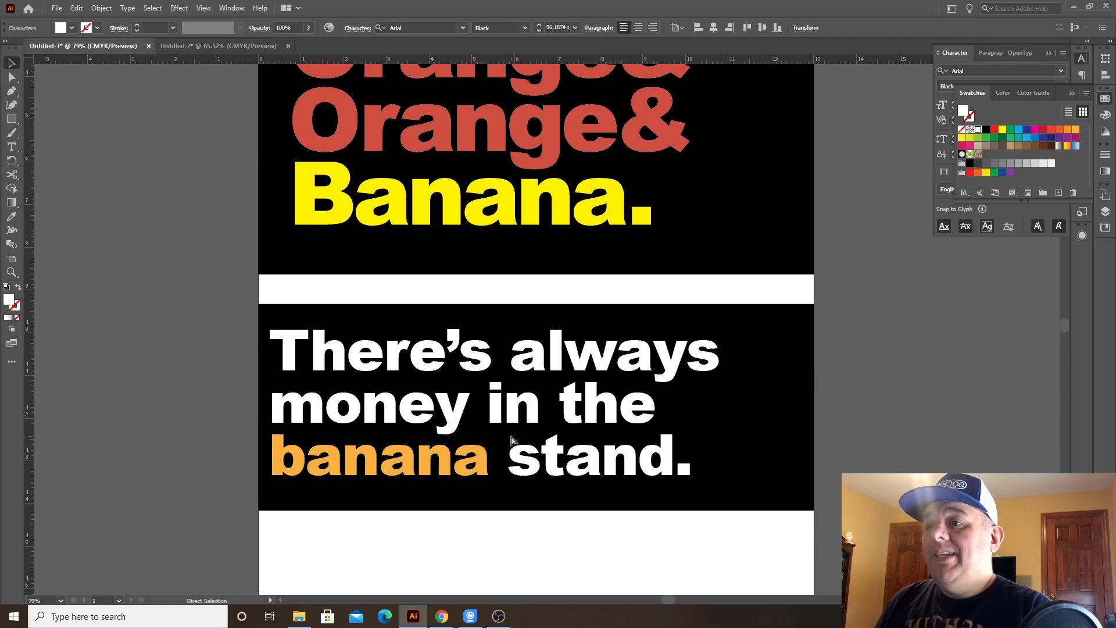
Step: Move the banana stand text to align with the left edge of the Orange& text and remove its stroke
mouse_move(383, 465)
left_mouse_down()
mouse_move(372, 468)
mouse_move(408, 477)
left_mouse_up()
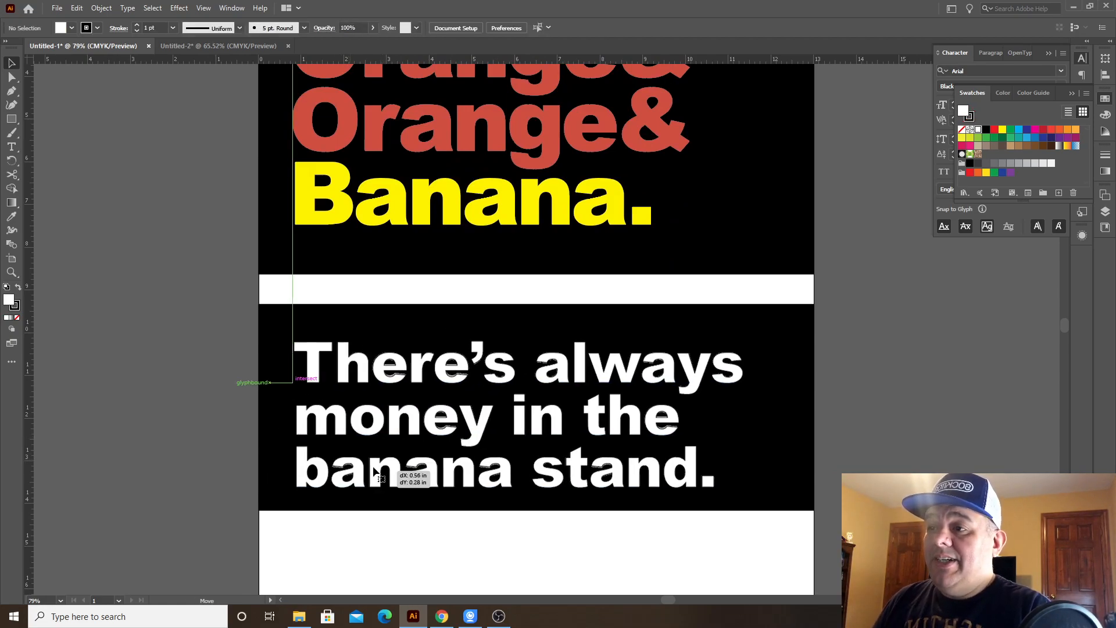
left_click(17, 305)
left_click(17, 318)
Step: Loosen the kerning slightly between letters in the line "There's always"
key("t")
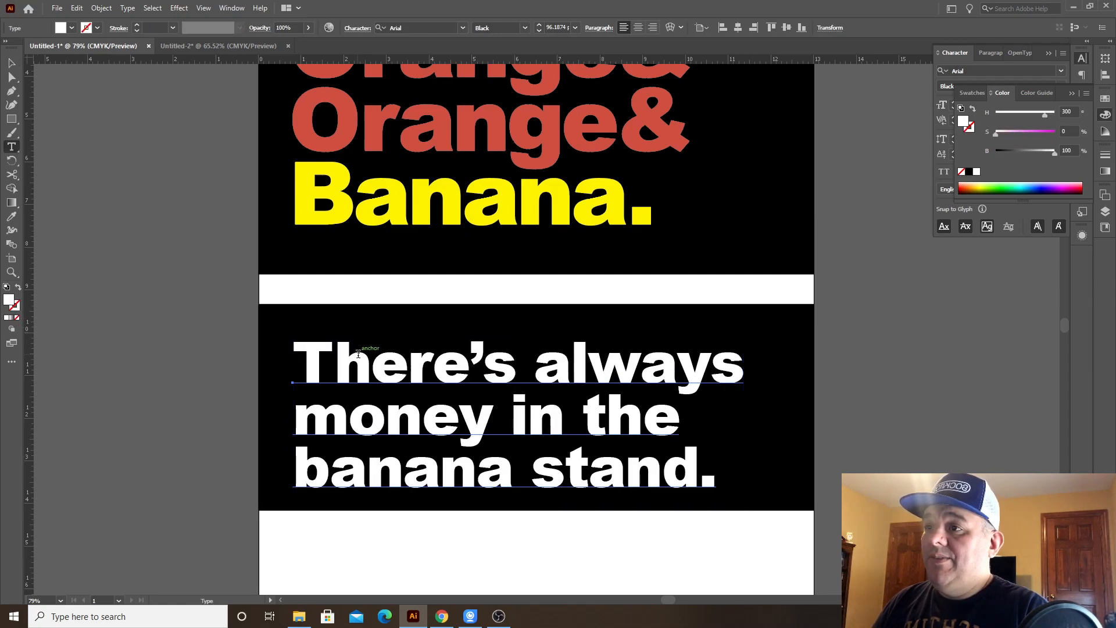
key("Left")
key("Right")
key("Right")
key("Right")
key("Right")
key("Right")
key("Right")
key("Right")
key("Right")
key("Right")
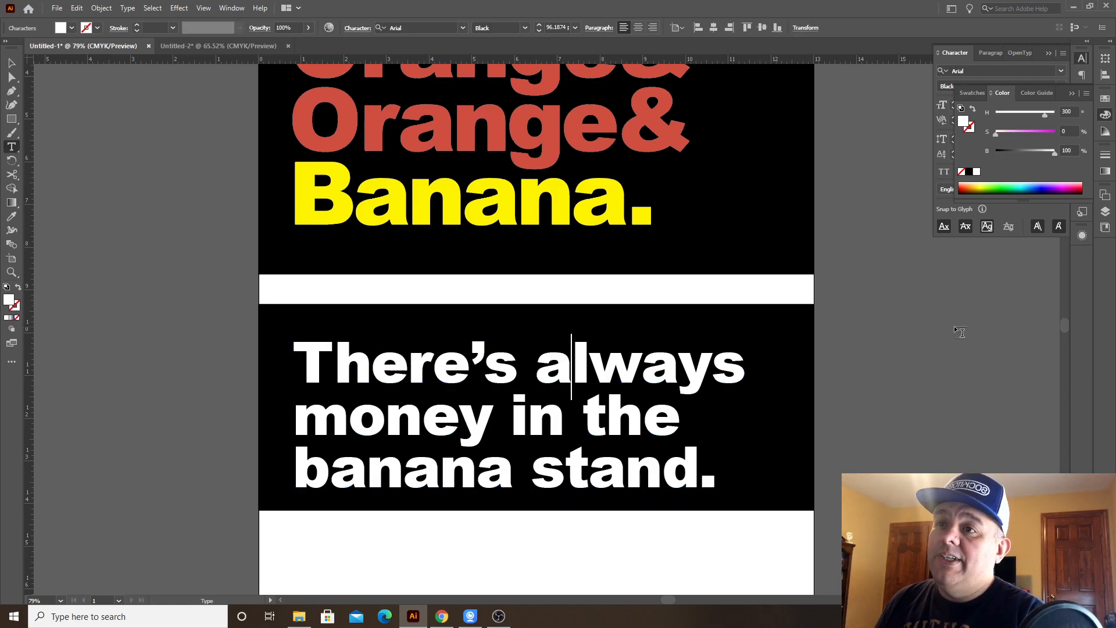
key("Right")
Step: Open up the kerning slightly between letter pairs in the line "money in the"
key("Down")
key("Left")
key("Left")
key("Left")
key("Left")
key("Left")
key("alt+Right")
key("Right")
key("Right")
key("Right")
key("alt+Right")
key("Right")
key("Left")
Step: Check the spacing between the letters of the line "banana stand." and finish editing the text
key("Down")
key("Left")
key("Left")
key("Left")
key("Left")
key("Left")
key("Left")
key("Left")
key("Left")
key("Left")
key("Right")
key("Escape")
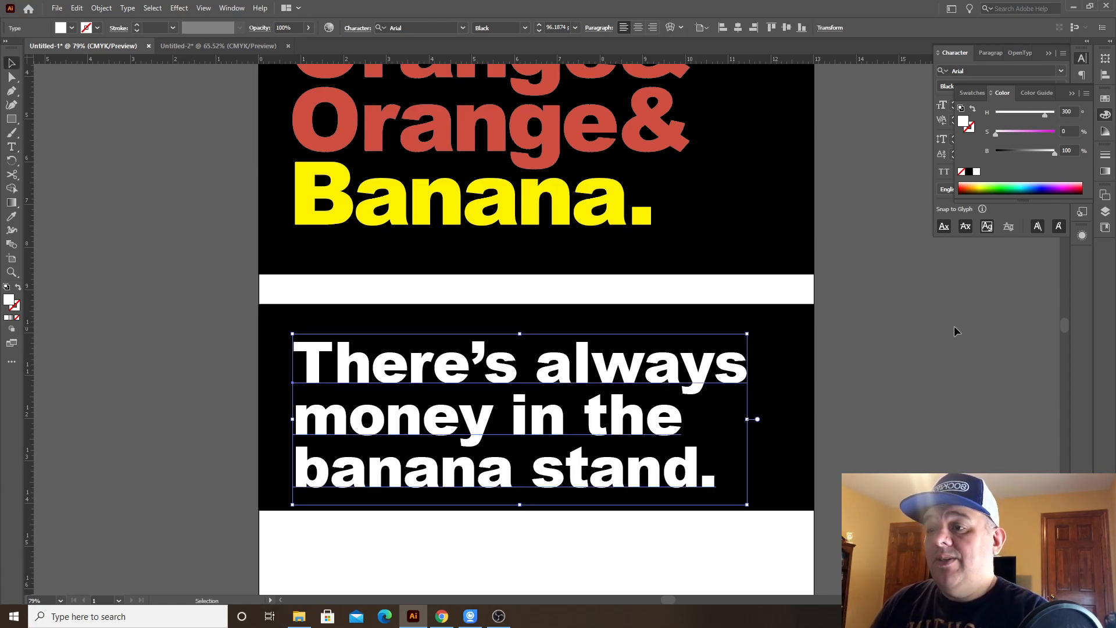
Step: Move the banana stand text up slightly to center it vertically within its black rectangle
left_click(141, 314)
left_click_drag(717, 424, 672, 373)
left_click_drag(679, 451, 692, 434)
key("z")
left_click_drag(669, 488, 623, 407)
left_click_drag(710, 420, 653, 515)
left_click_drag(715, 456, 733, 427)
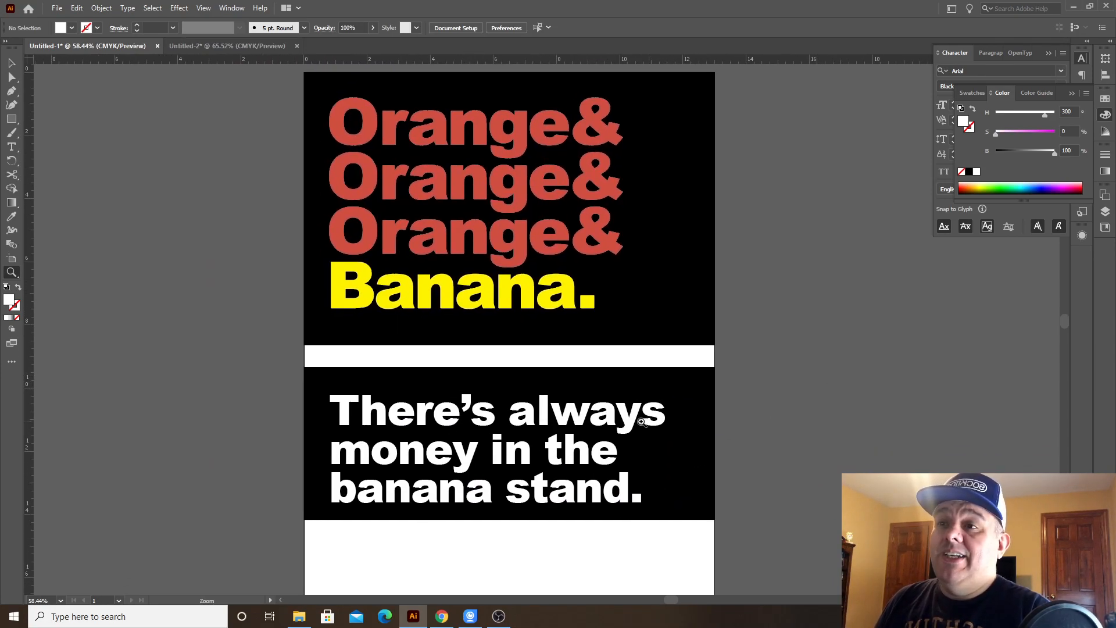
key("v")
left_click_drag(541, 420, 541, 414)
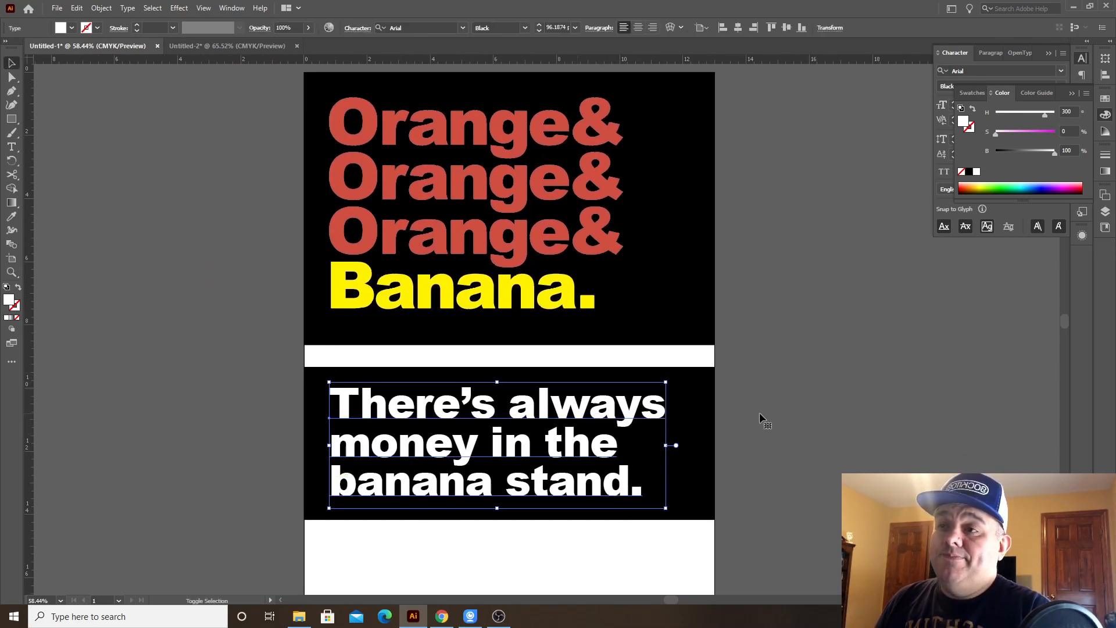
left_click(791, 415)
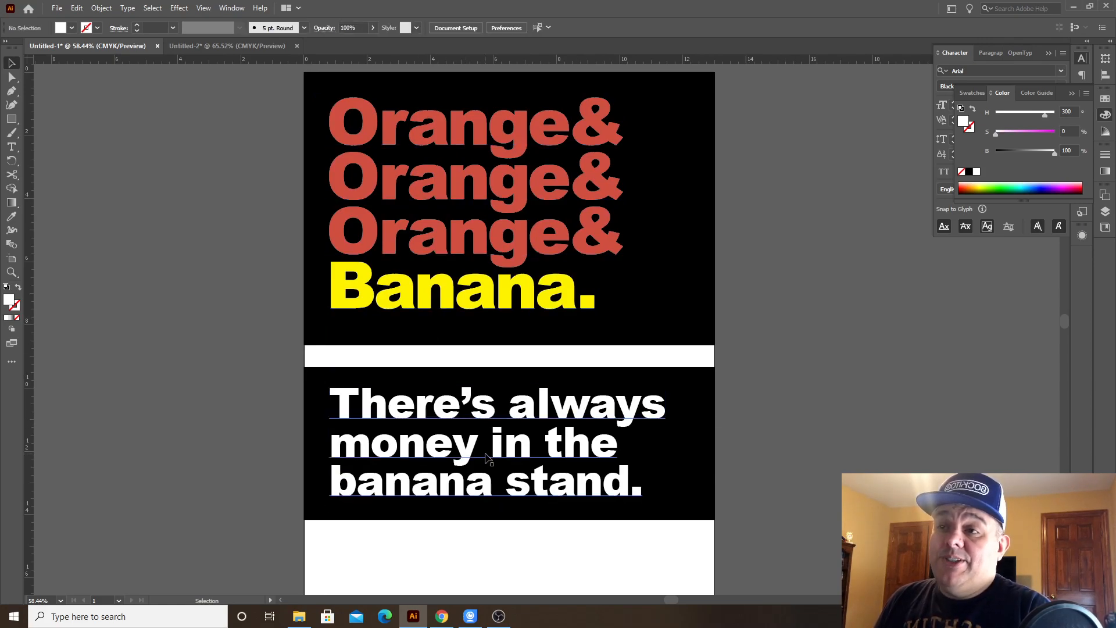
left_click(492, 450)
left_click(778, 417)
left_click(667, 250)
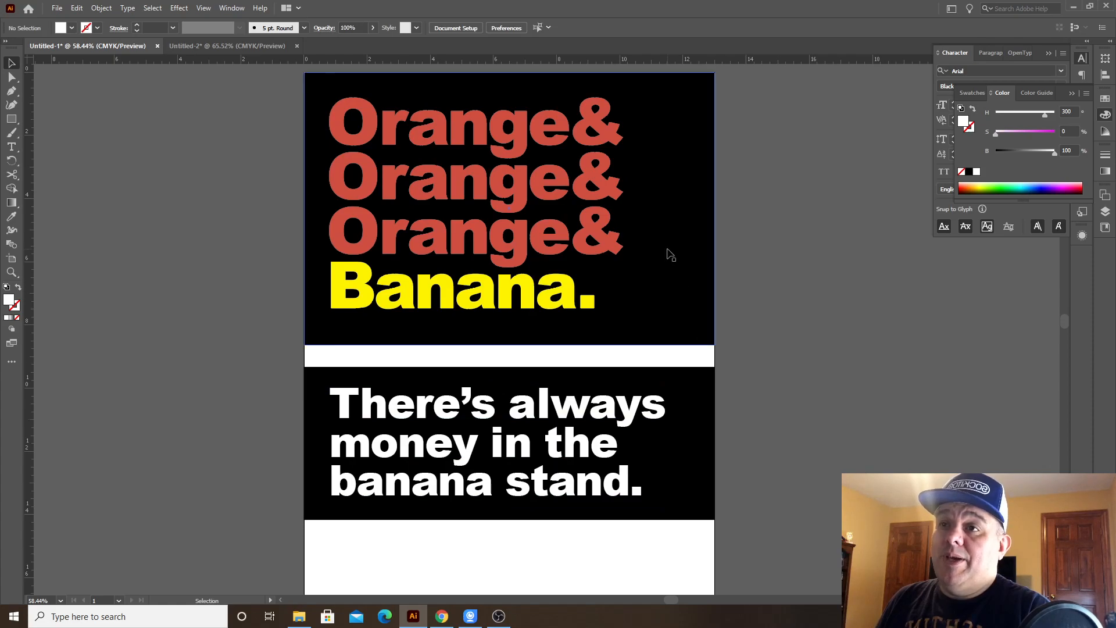
left_click(824, 319)
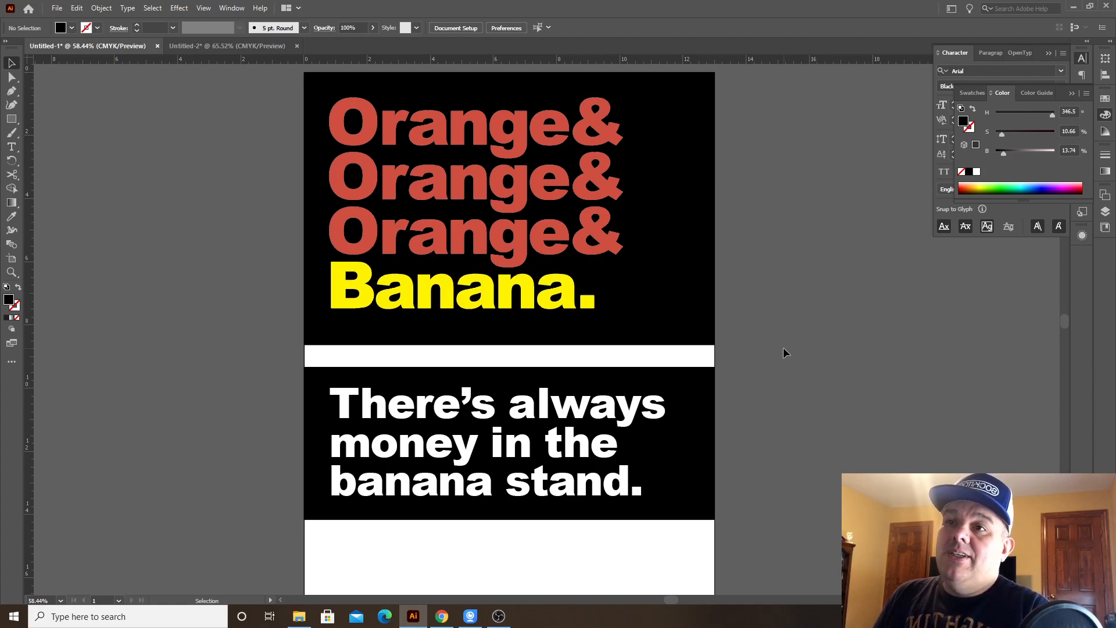
left_click(571, 311)
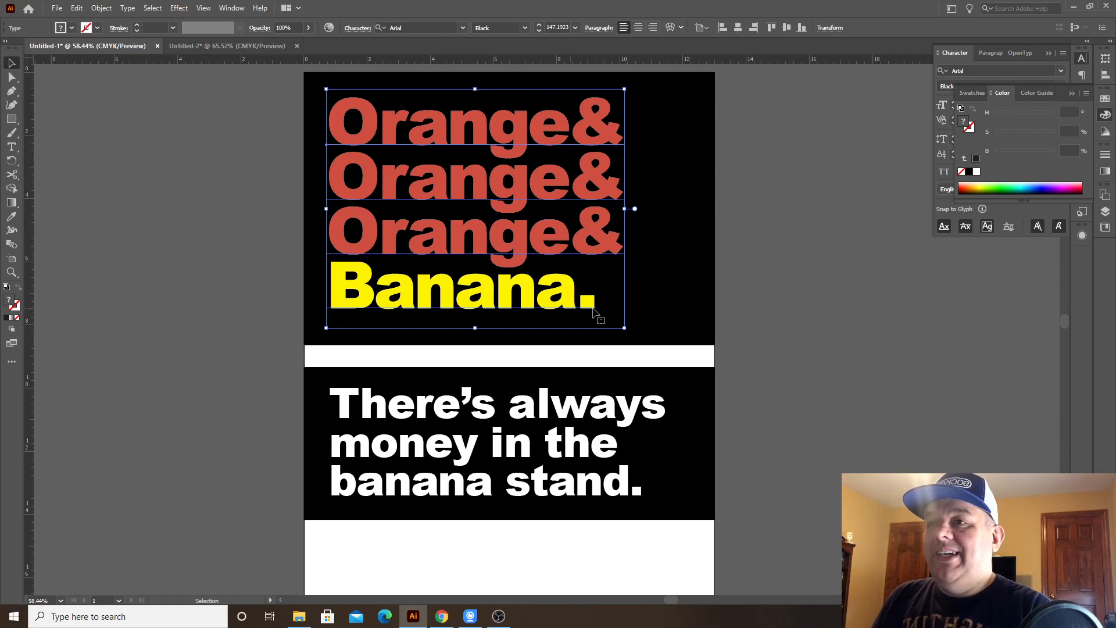
left_click(807, 305)
left_click(527, 281)
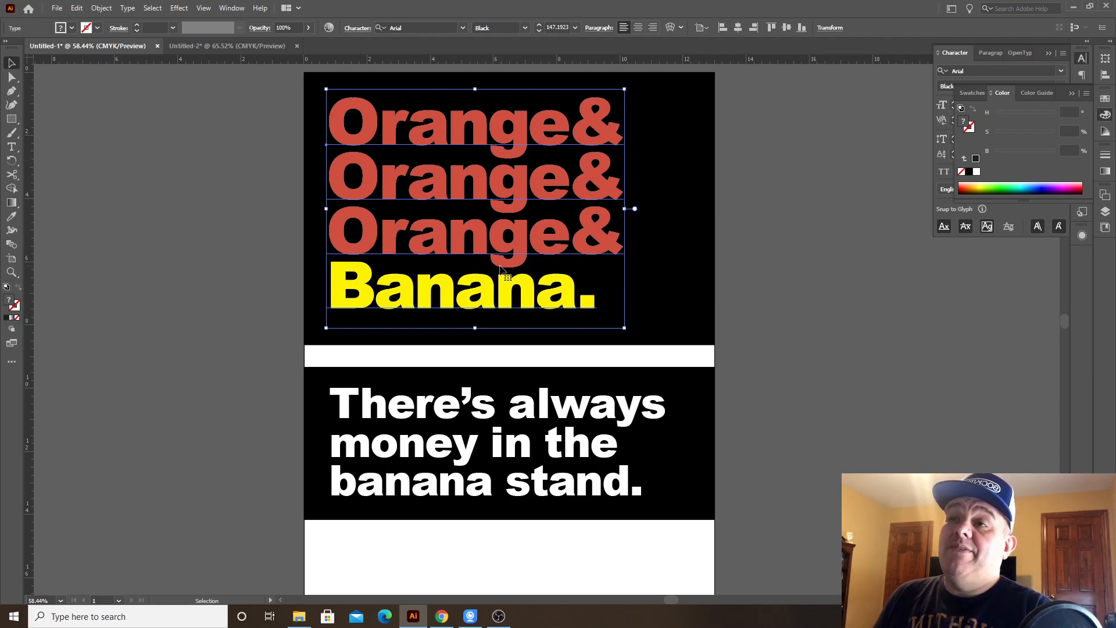
left_click(923, 362)
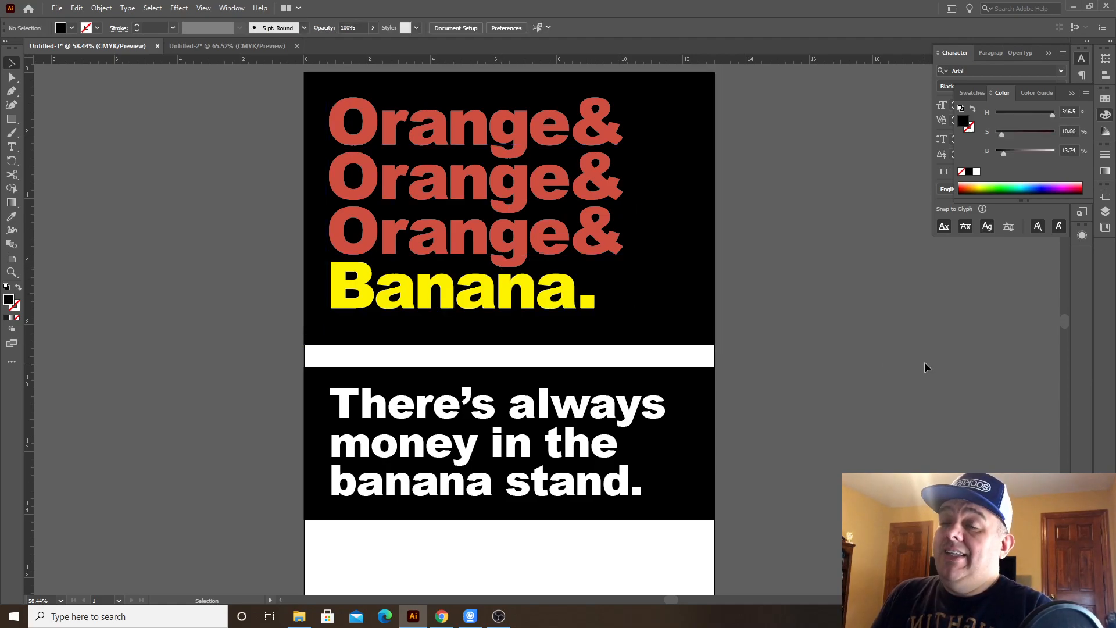
left_click(568, 290)
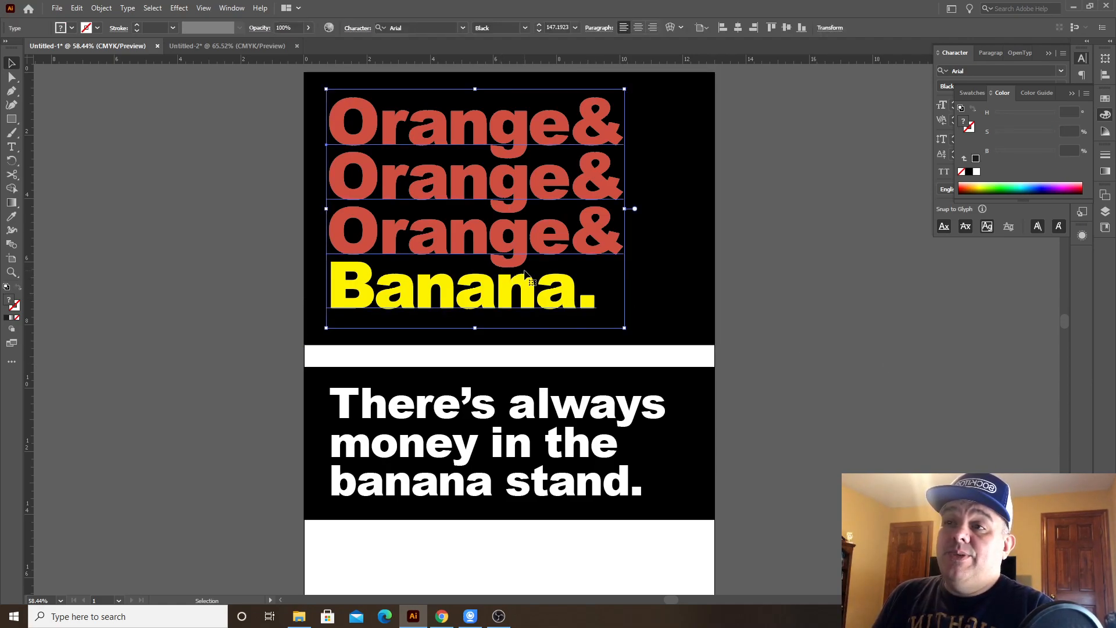
left_click(738, 238)
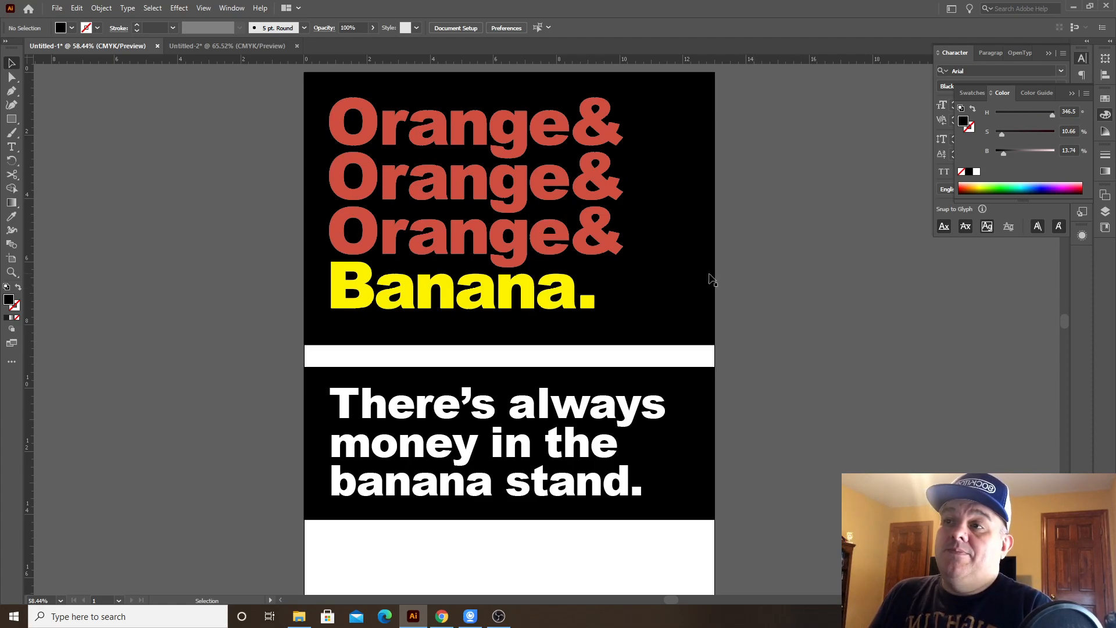
left_click(549, 241)
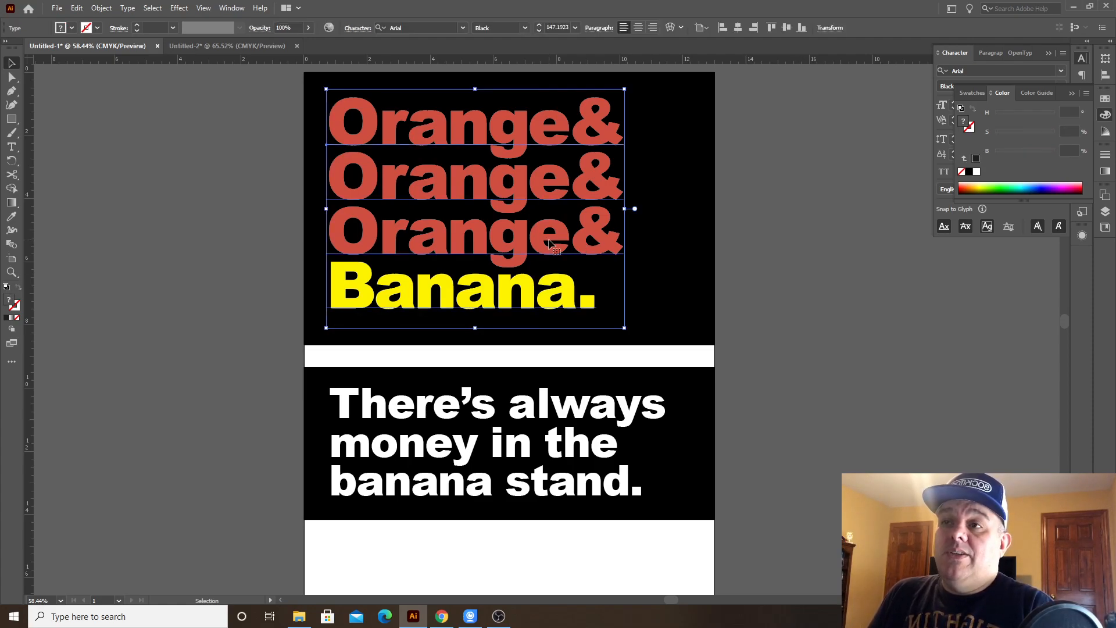
left_click(795, 294)
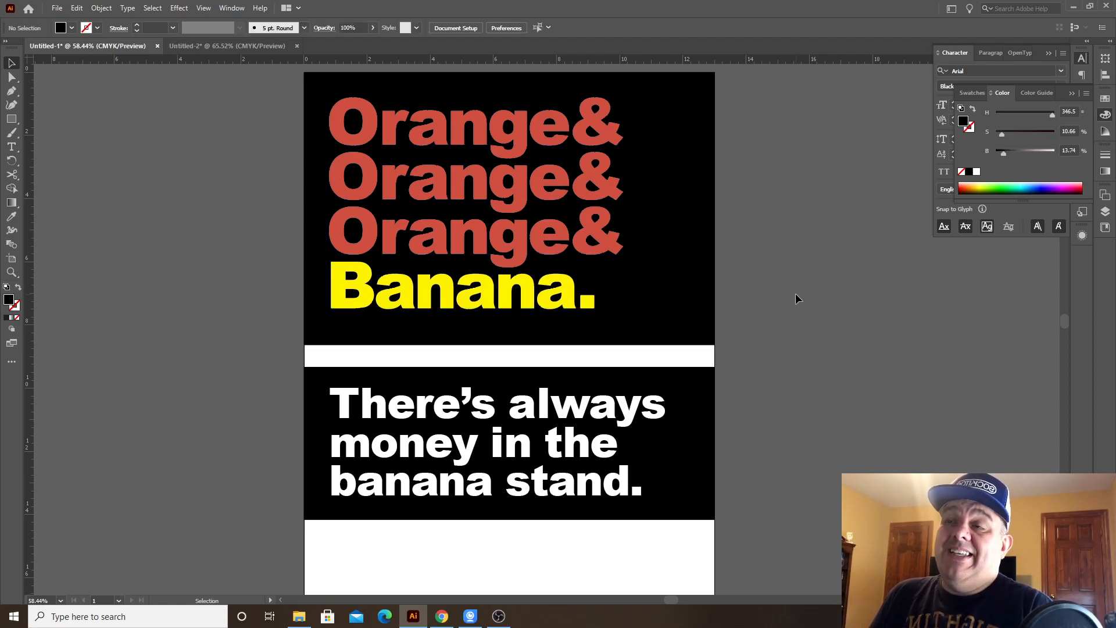
Step: Move the Orange& / Banana. text block up slightly within its black rectangle
left_click(525, 258)
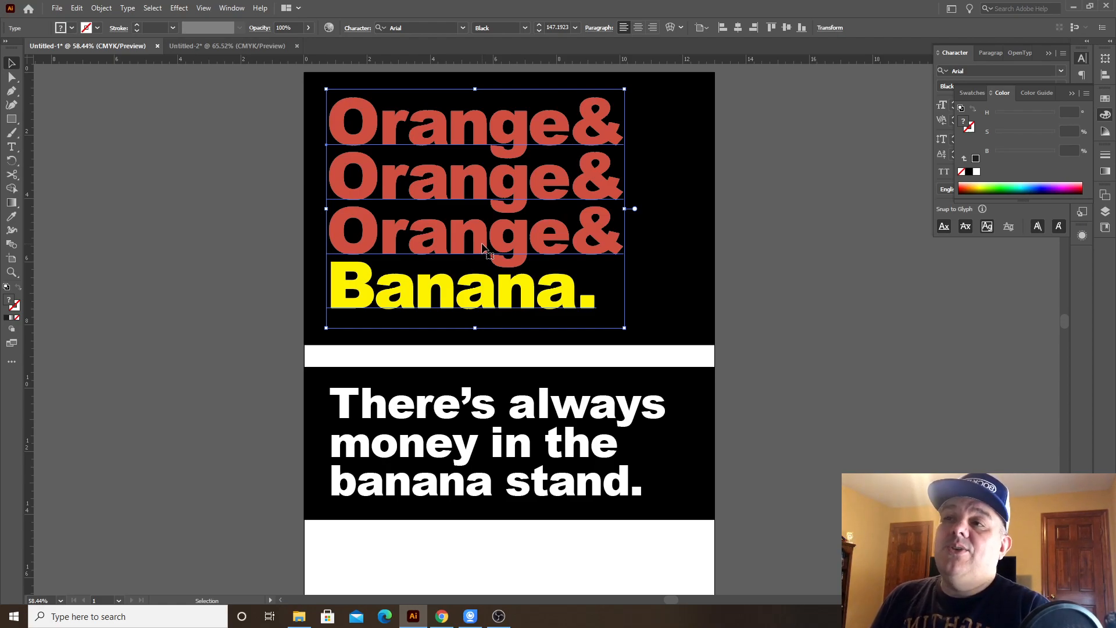
left_click_drag(482, 247, 482, 243)
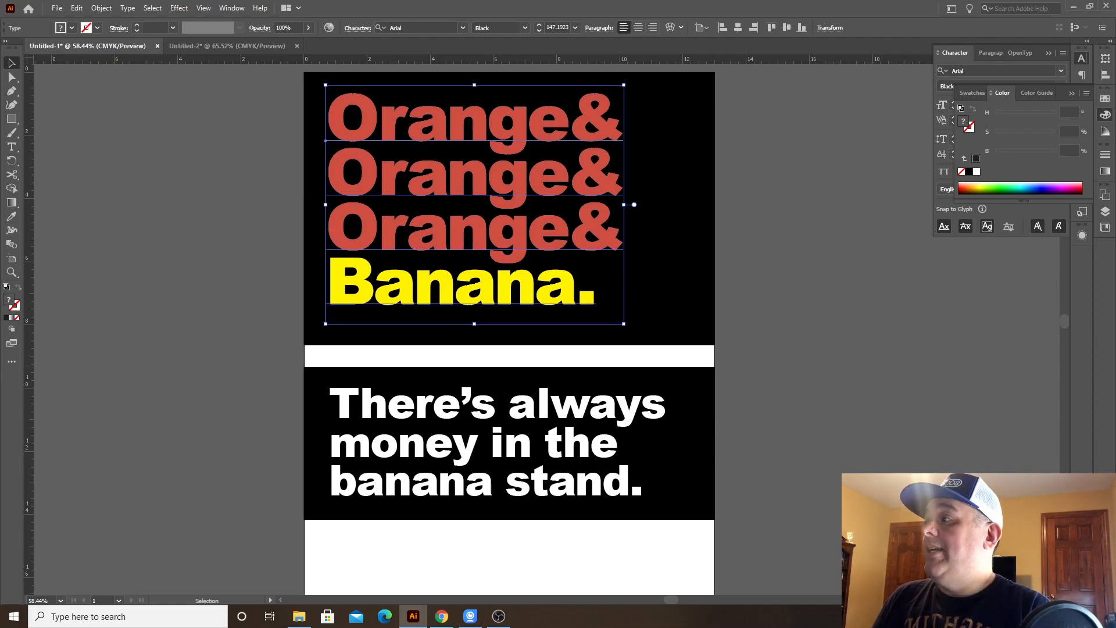